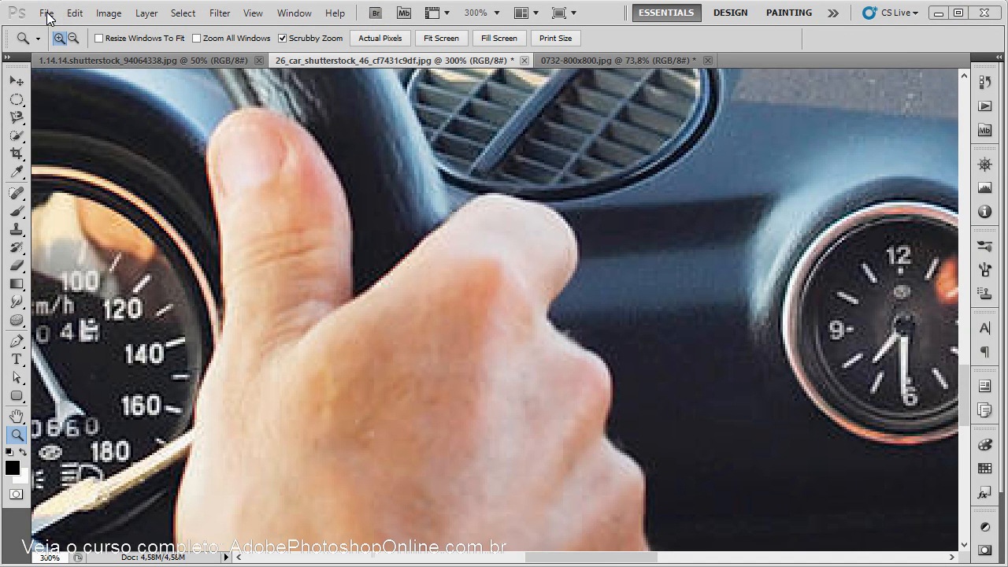
View the car photo and 0732-800x800.jpg fitted to the screen, and return to 1.14.14.shutterstock_94064338.jpg
{"action": "left_click", "coordinate": [75, 58]}
{"action": "left_click", "coordinate": [352, 59]}
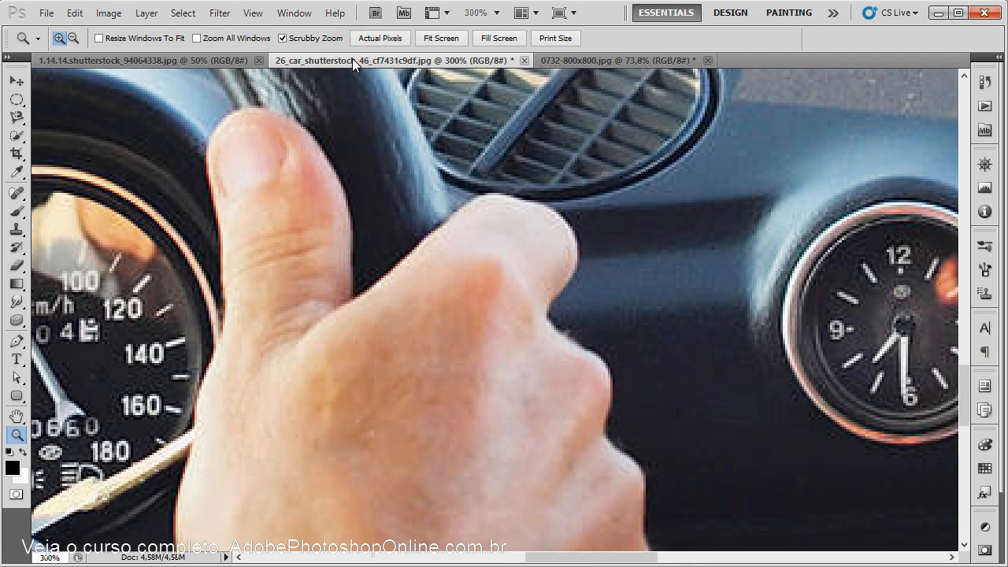
{"action": "key", "text": "ctrl+0"}
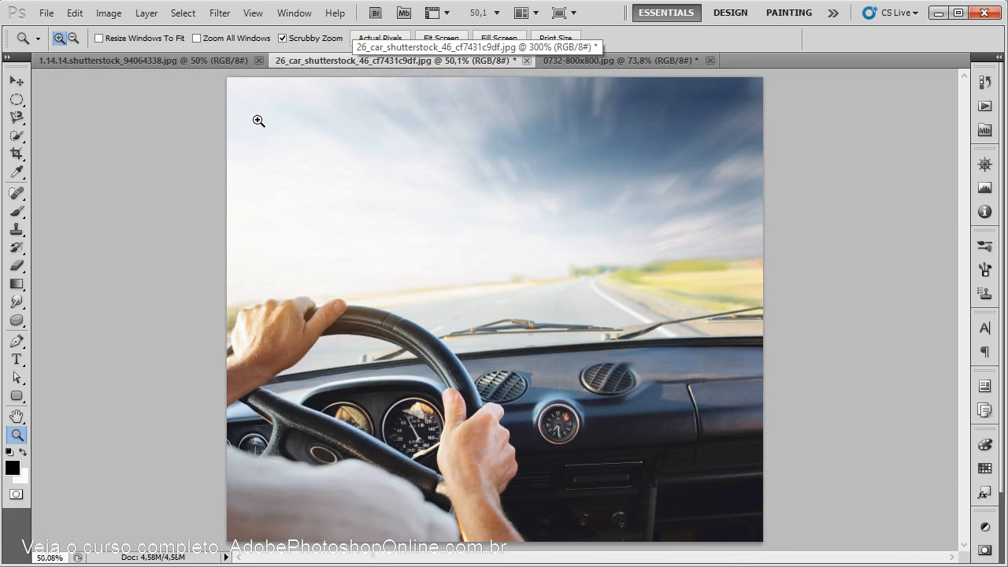
{"action": "left_click", "coordinate": [557, 61]}
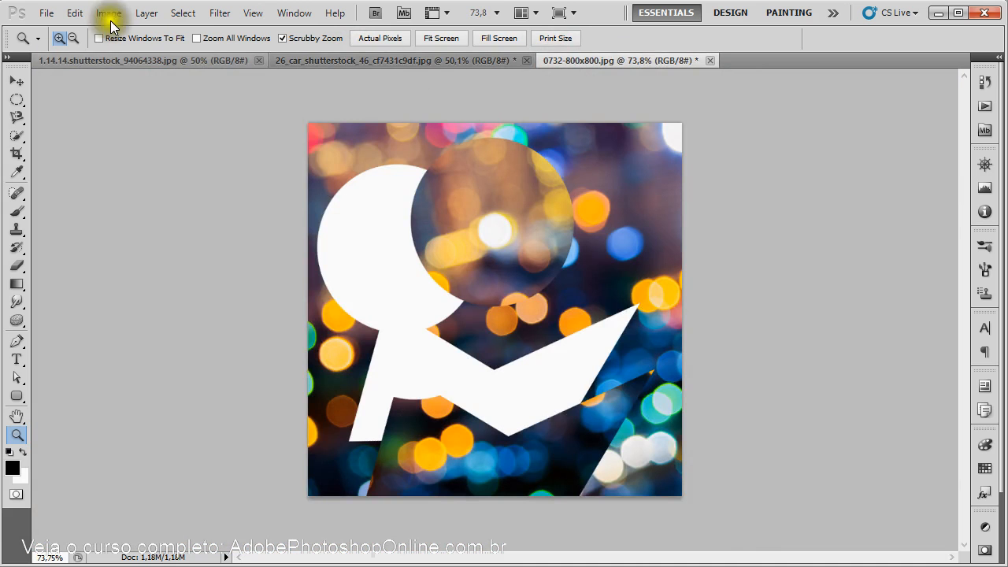
{"action": "key", "text": "ctrl+0"}
{"action": "left_click", "coordinate": [116, 57]}
Start a new document and choose the International Paper preset
{"action": "left_click", "coordinate": [49, 14]}
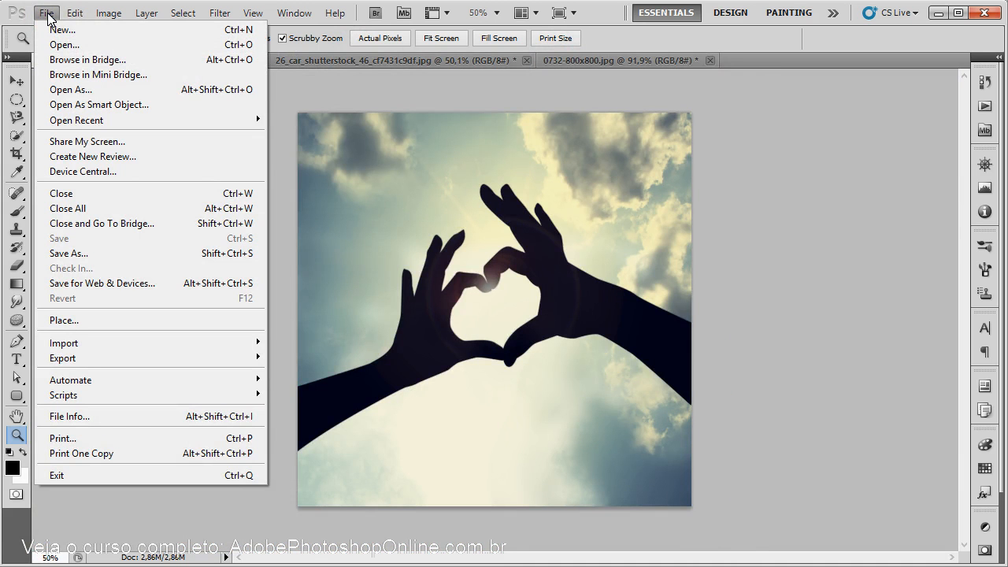
{"action": "mouse_move", "coordinate": [99, 393]}
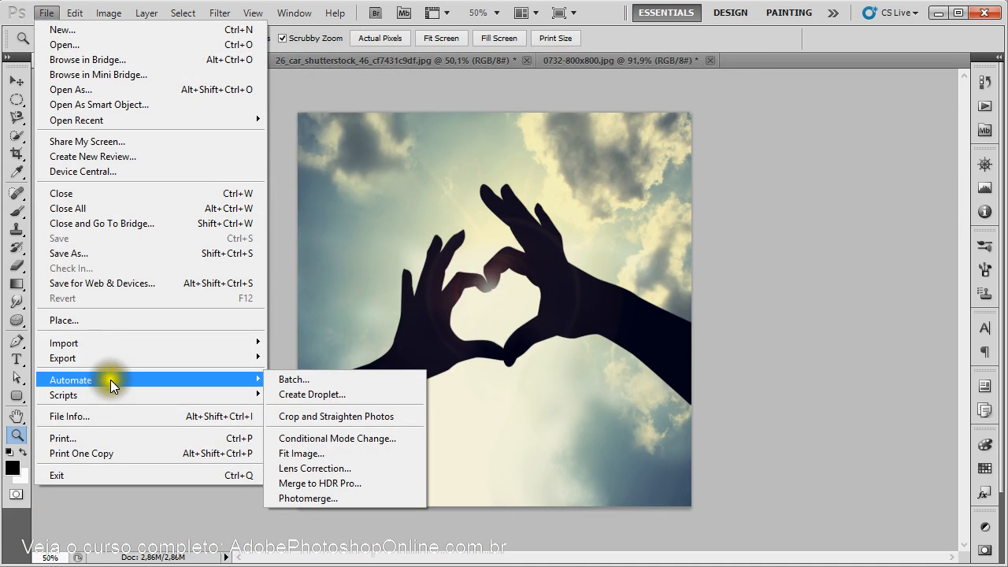
{"action": "left_click", "coordinate": [72, 32]}
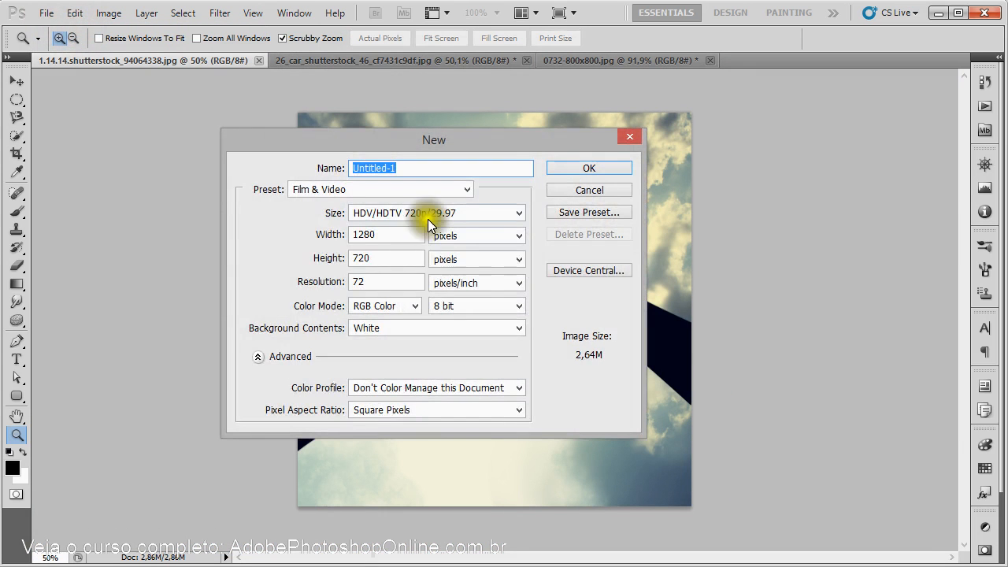
{"action": "left_click", "coordinate": [383, 185]}
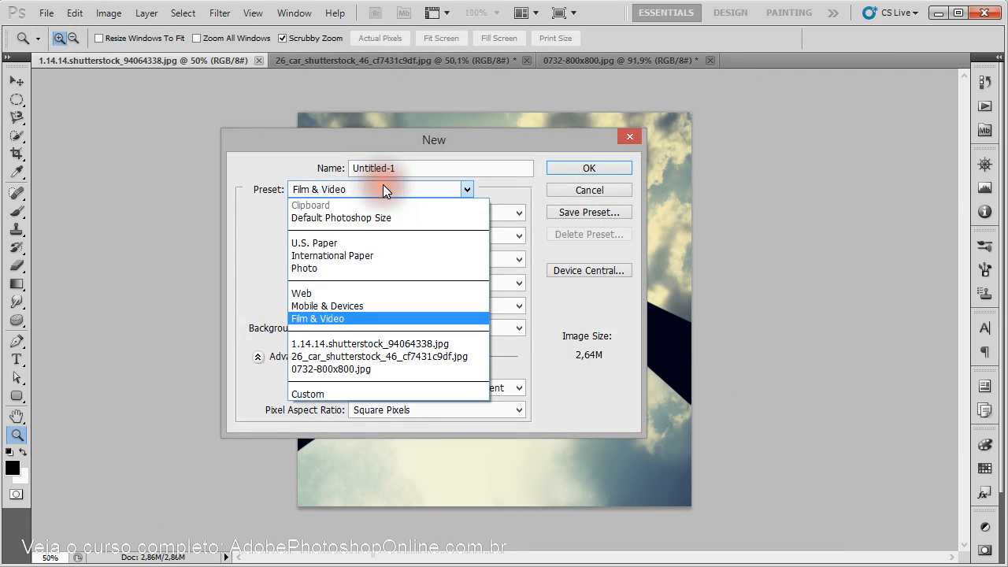
{"action": "left_click", "coordinate": [379, 185]}
{"action": "left_click", "coordinate": [379, 185]}
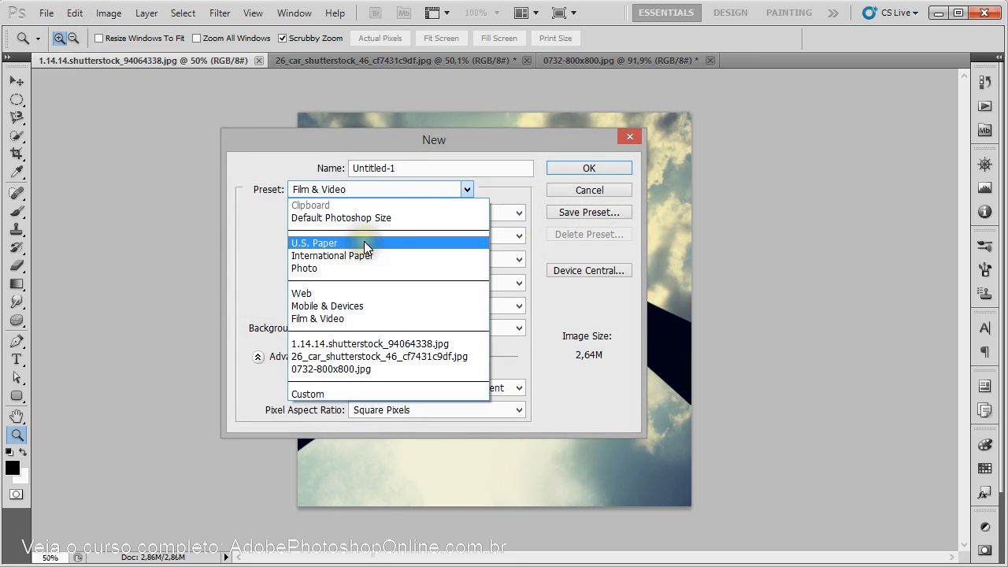
{"action": "left_click", "coordinate": [378, 256]}
Try different International Paper sizes for the new document, including A3
{"action": "left_click", "coordinate": [381, 213]}
{"action": "left_click", "coordinate": [399, 222]}
{"action": "left_click", "coordinate": [401, 210]}
{"action": "left_click", "coordinate": [397, 242]}
{"action": "left_click", "coordinate": [404, 212]}
{"action": "left_click", "coordinate": [391, 266]}
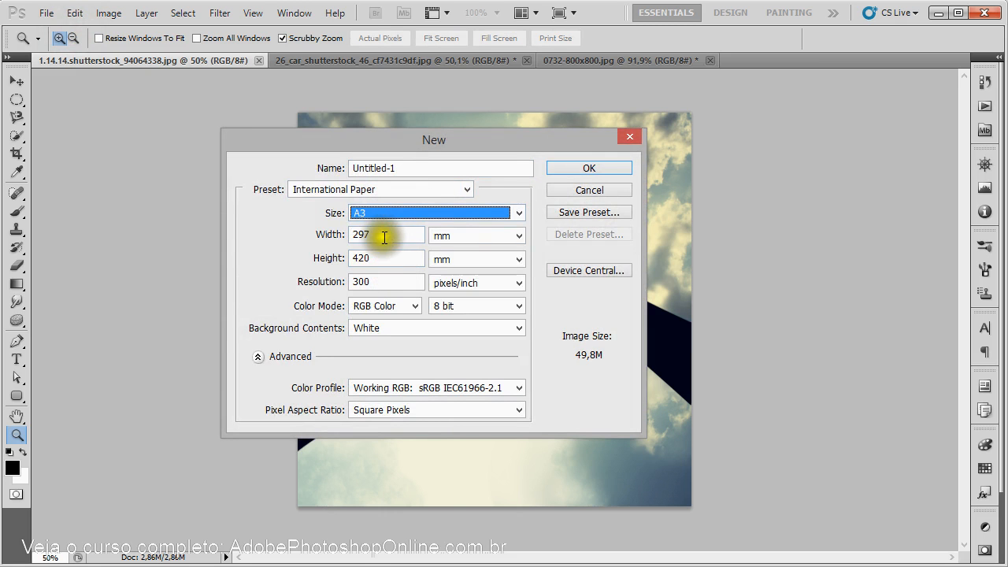
{"action": "left_click", "coordinate": [409, 213]}
{"action": "left_click", "coordinate": [404, 225]}
Create a blank document from the Web preset at 1024 x 768 pixels and close it
{"action": "left_click", "coordinate": [374, 189]}
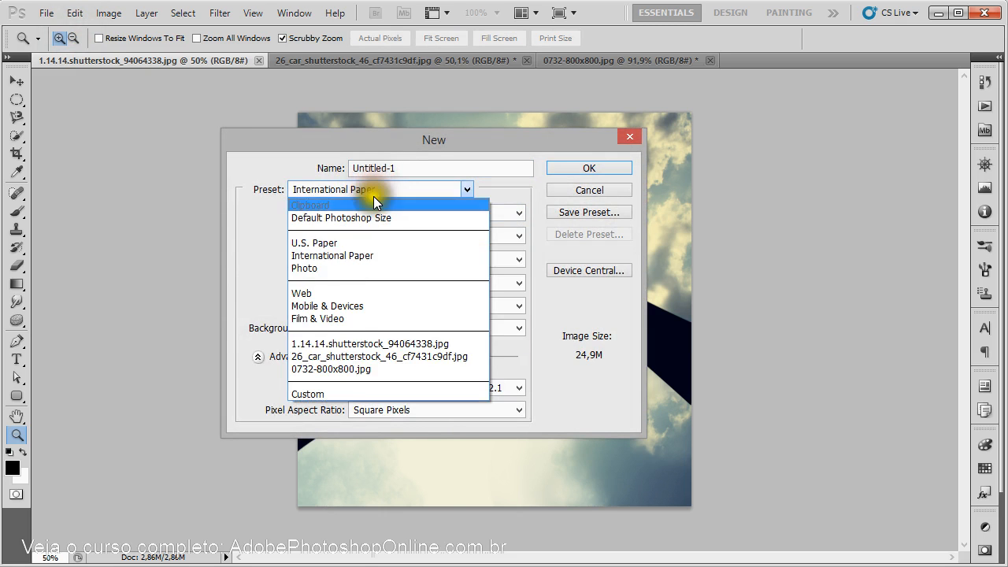
{"action": "left_click", "coordinate": [360, 293]}
{"action": "left_click", "coordinate": [395, 214]}
{"action": "left_click", "coordinate": [400, 256]}
{"action": "left_click", "coordinate": [371, 258]}
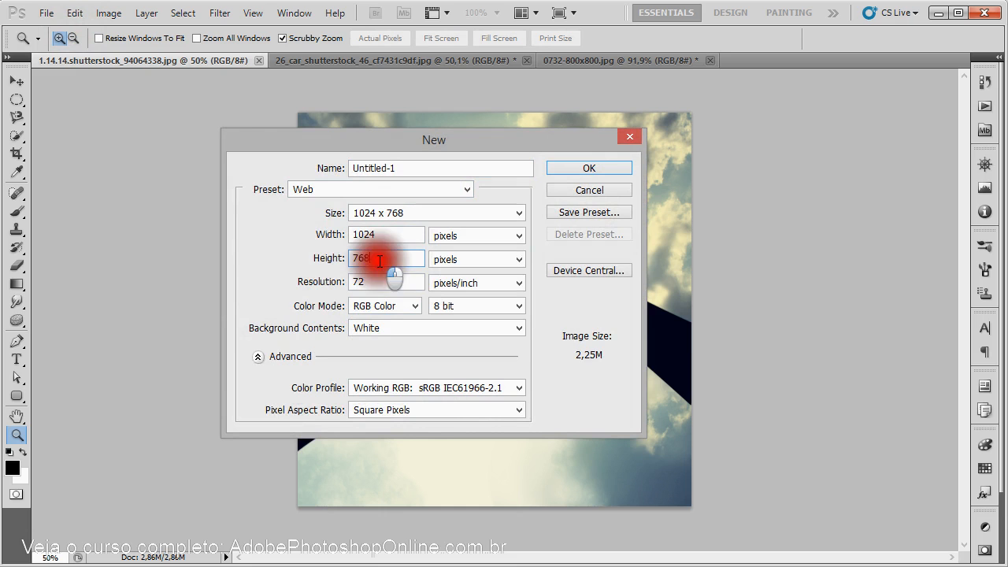
{"action": "left_click", "coordinate": [582, 166]}
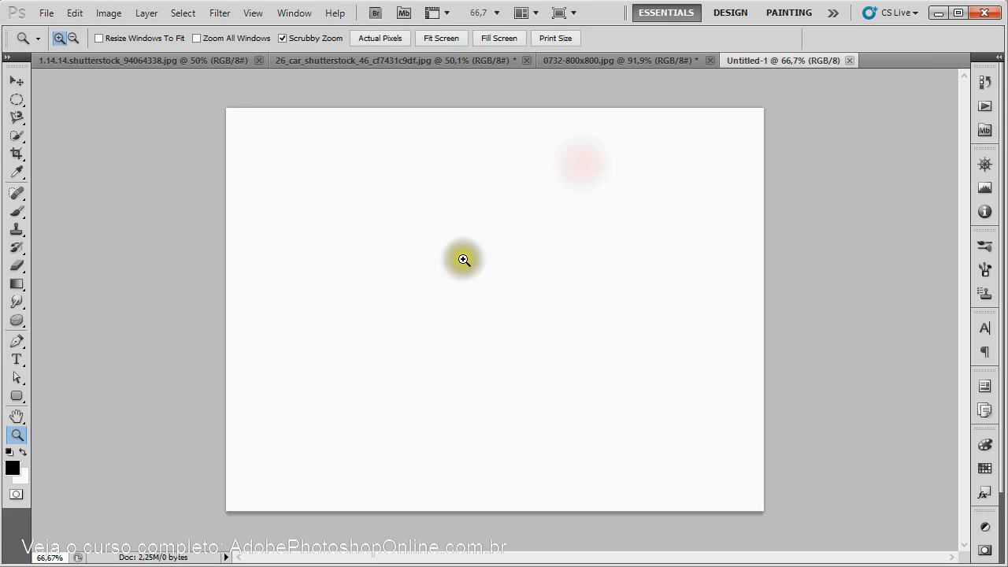
{"action": "left_click", "coordinate": [850, 60]}
Examine the file formats that Open As can interpret a file as, including Targa, and cancel without opening anything
{"action": "left_click", "coordinate": [45, 12]}
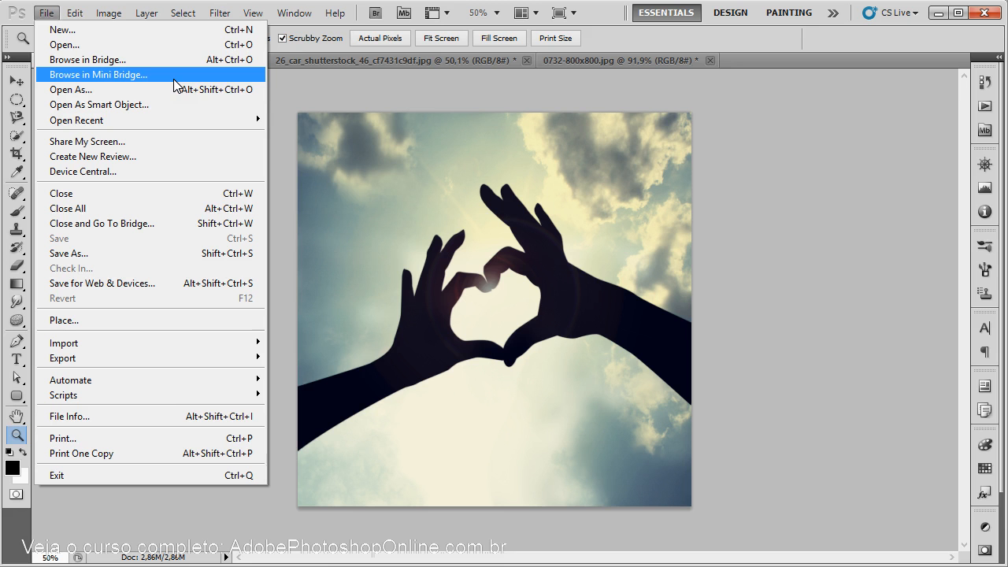
{"action": "left_click", "coordinate": [79, 90]}
{"action": "left_click", "coordinate": [419, 461]}
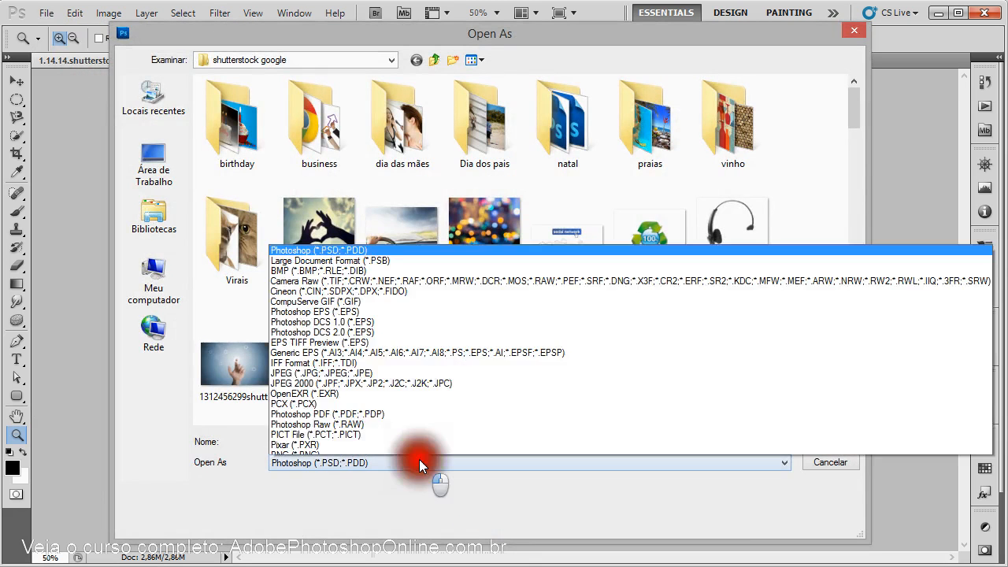
{"action": "left_click", "coordinate": [358, 294]}
{"action": "left_click", "coordinate": [395, 460]}
{"action": "left_click", "coordinate": [376, 356]}
{"action": "left_click", "coordinate": [379, 462]}
{"action": "left_click", "coordinate": [383, 434]}
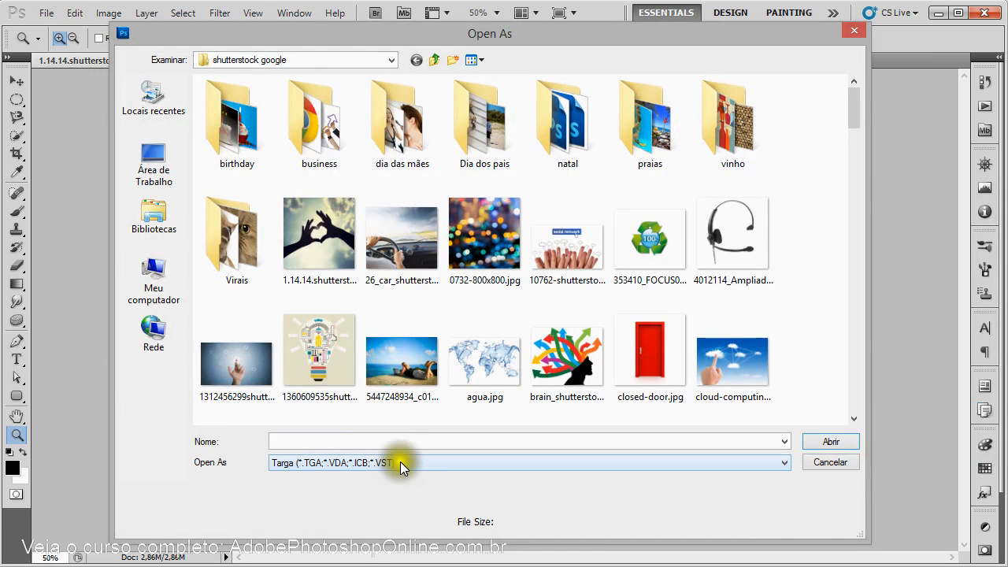
{"action": "left_click", "coordinate": [561, 463]}
{"action": "left_click", "coordinate": [583, 458]}
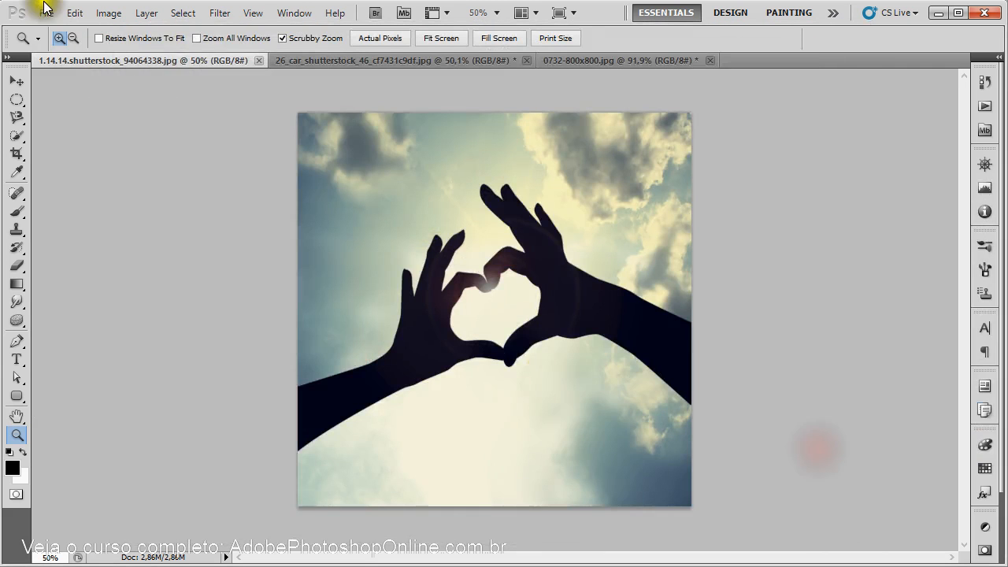
Close 1.14.14.shutterstock_94064338.jpg
{"action": "left_click", "coordinate": [46, 11]}
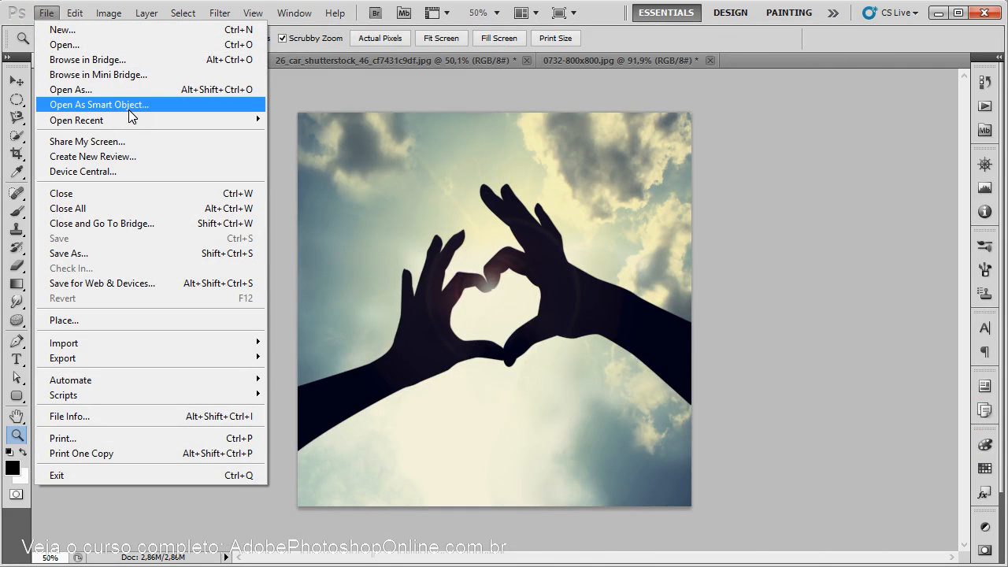
{"action": "mouse_move", "coordinate": [126, 126]}
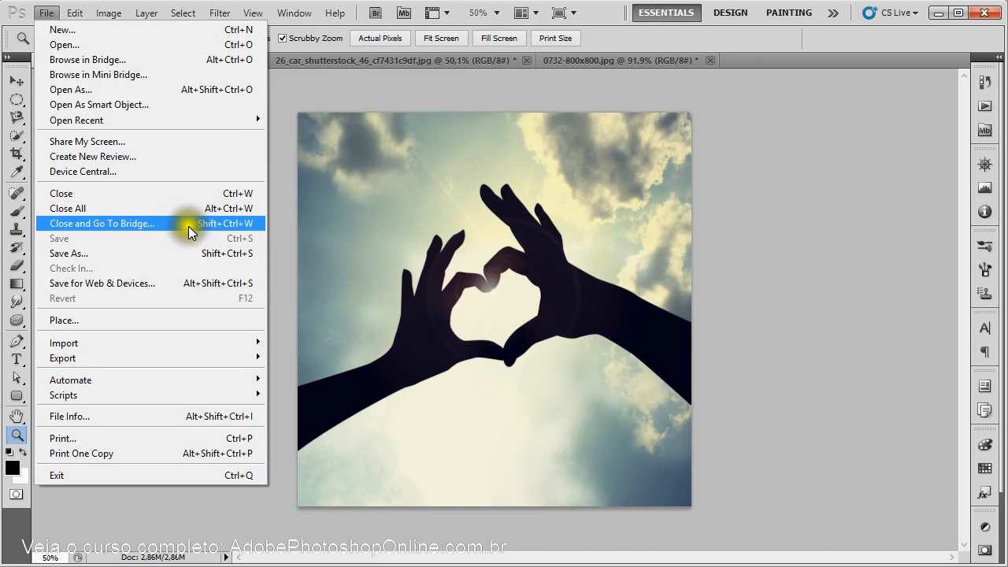
{"action": "left_click", "coordinate": [183, 194]}
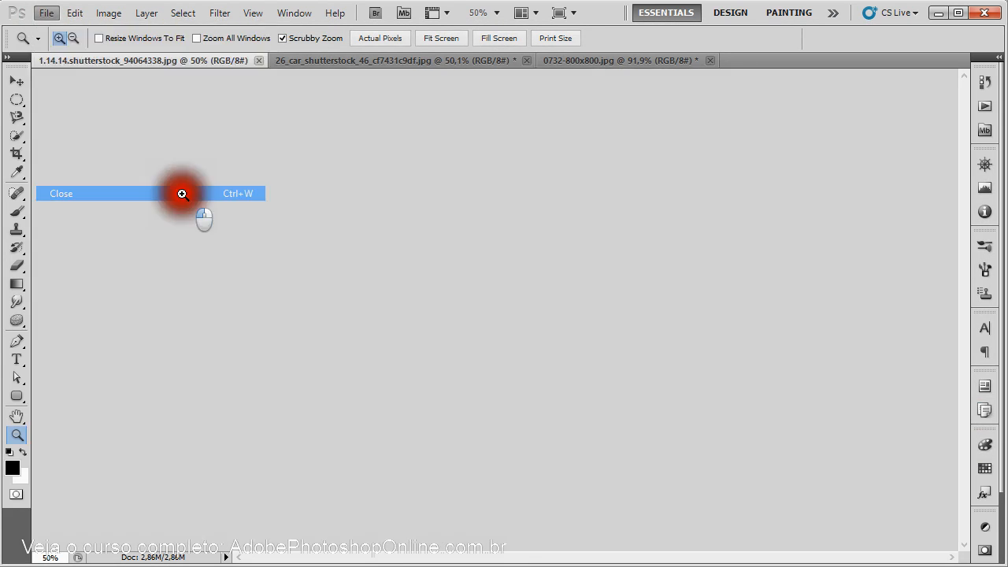
Open Save for Web & Devices for 0732-800x800.jpg and review the export file formats, keeping JPEG
{"action": "left_click", "coordinate": [46, 14]}
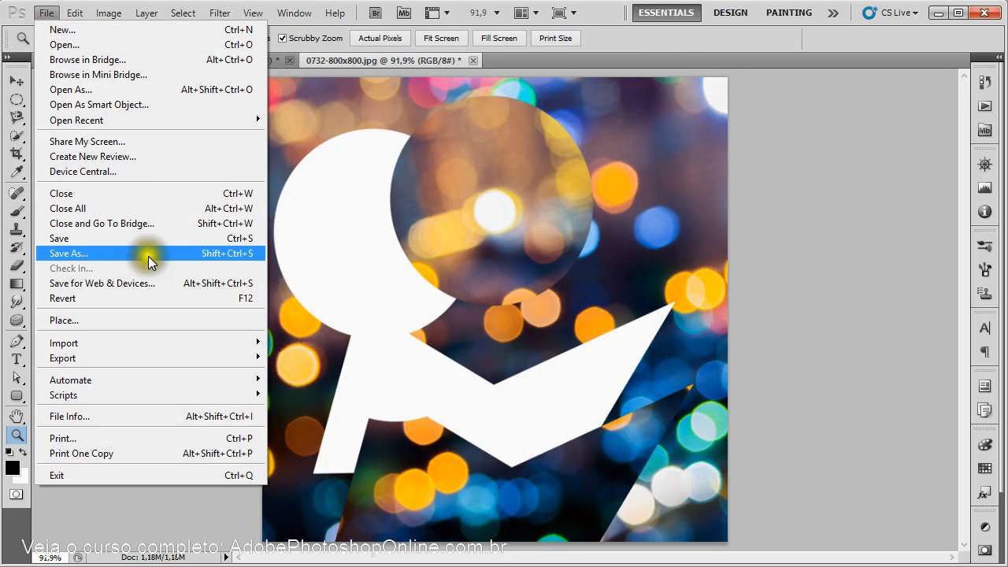
{"action": "left_click", "coordinate": [153, 283]}
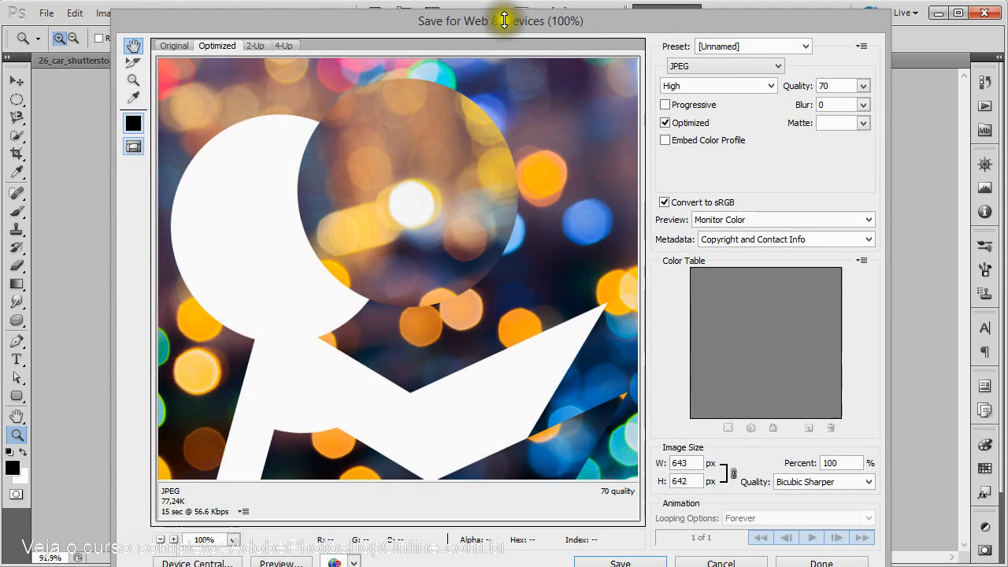
{"action": "left_click_drag", "start_coordinate": [507, 20], "coordinate": [485, 15]}
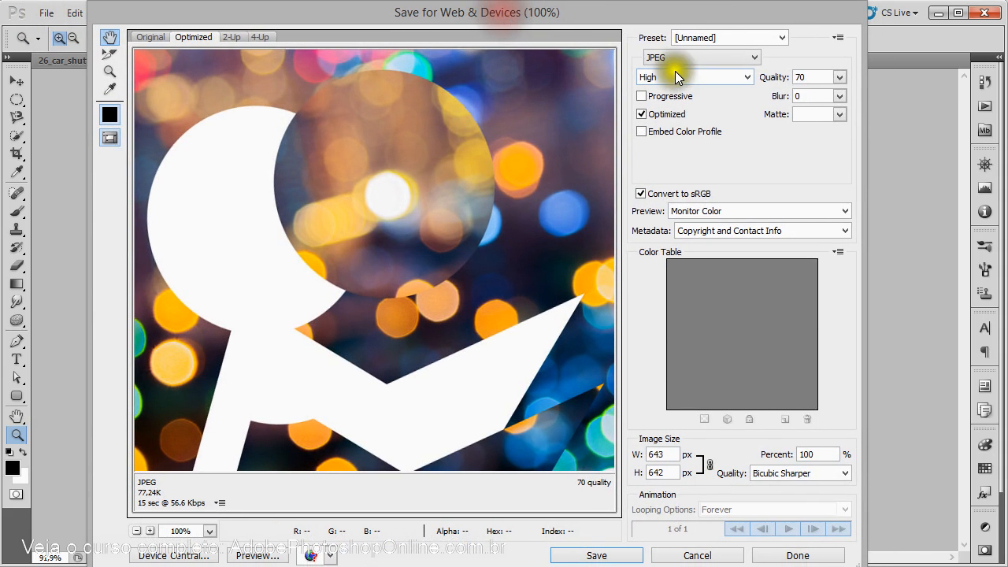
{"action": "left_click", "coordinate": [730, 59]}
{"action": "left_click", "coordinate": [730, 59]}
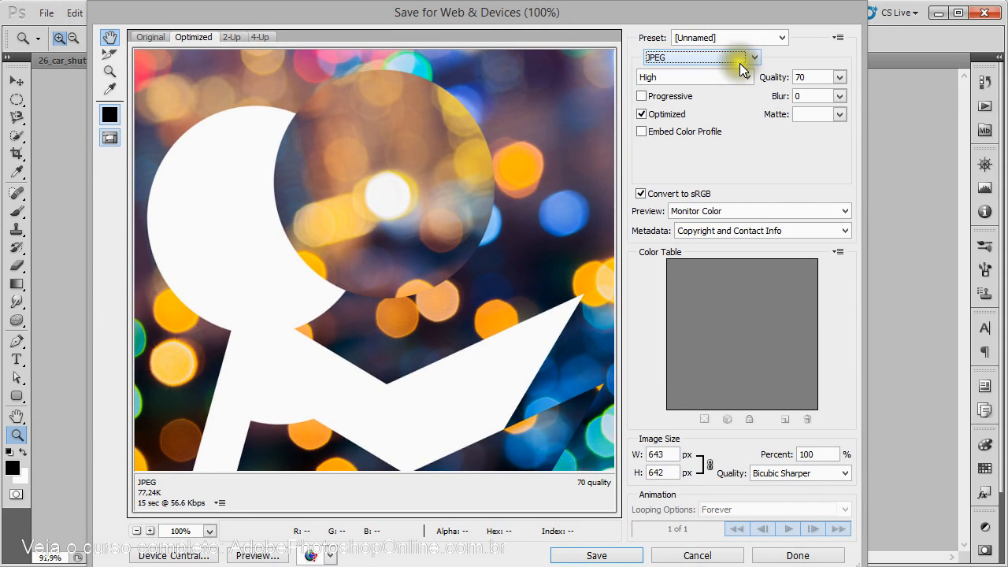
{"action": "left_click", "coordinate": [696, 56]}
{"action": "left_click", "coordinate": [684, 57]}
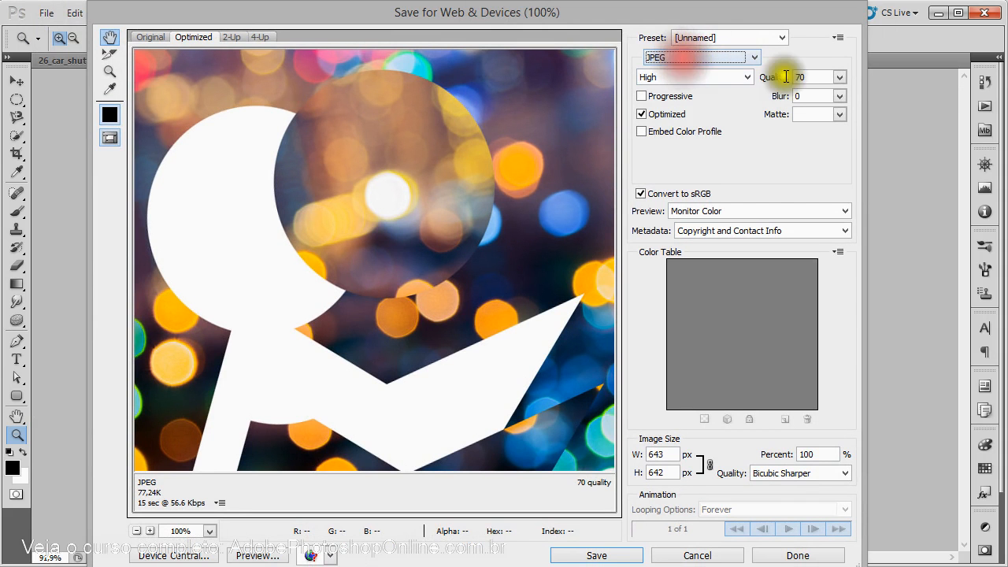
Lower the JPEG export quality to 0 and inspect the compression in the preview at 300% zoom
{"action": "left_click_drag", "start_coordinate": [840, 77], "coordinate": [740, 99]}
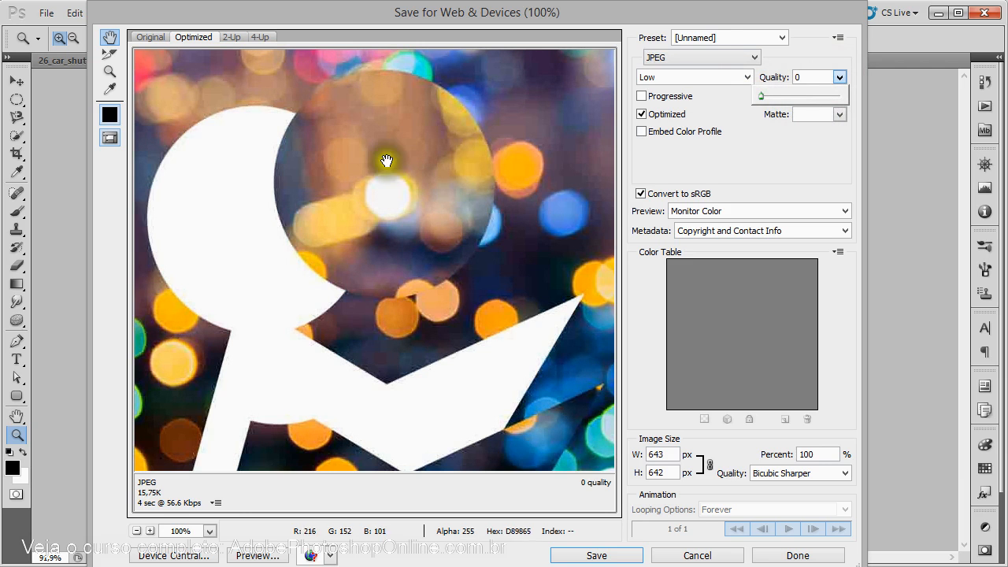
{"action": "left_click_drag", "start_coordinate": [294, 136], "coordinate": [360, 137]}
{"action": "key", "text": "ctrl+minus"}
{"action": "key", "text": "ctrl+minus"}
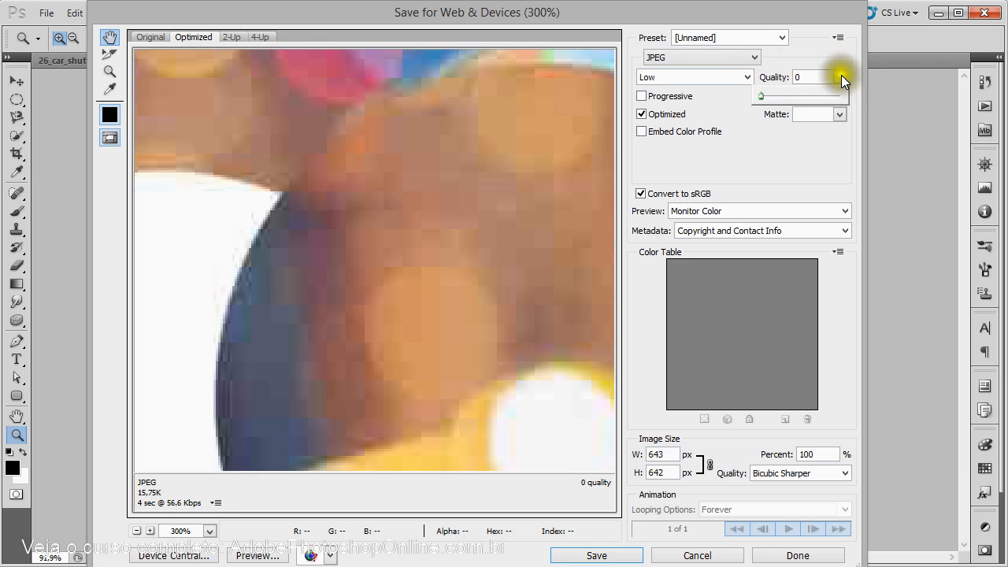
Raise the JPEG quality to 73 and base the download time estimate on a 1 Mbps cable connection
{"action": "left_click_drag", "start_coordinate": [839, 76], "coordinate": [819, 97]}
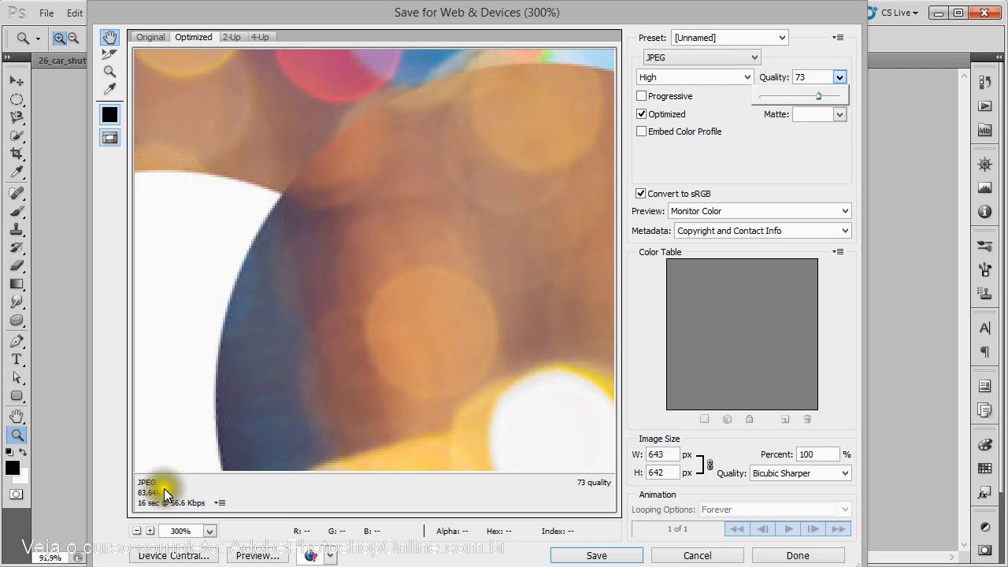
{"action": "left_click", "coordinate": [185, 505]}
{"action": "left_click", "coordinate": [219, 502]}
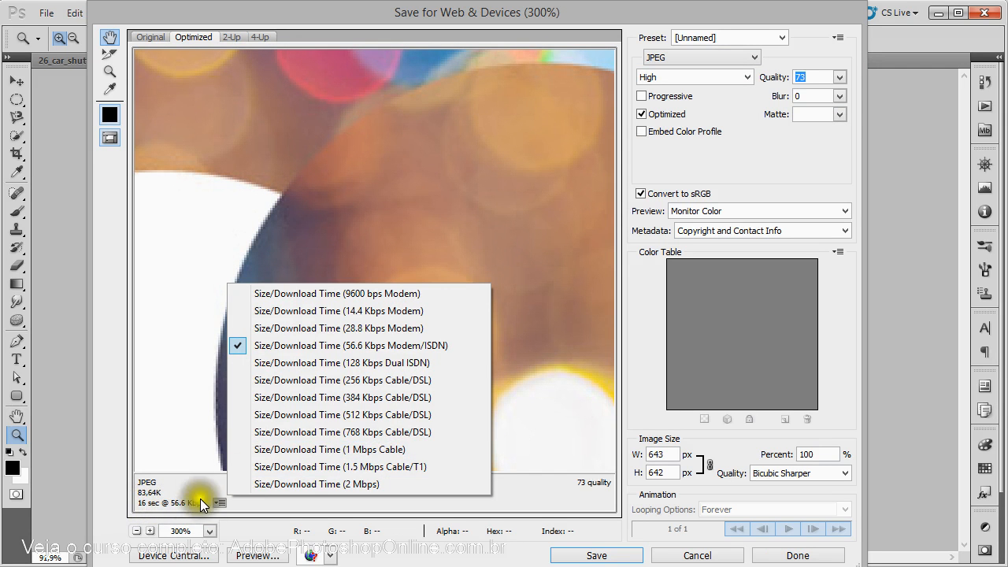
{"action": "left_click", "coordinate": [283, 454]}
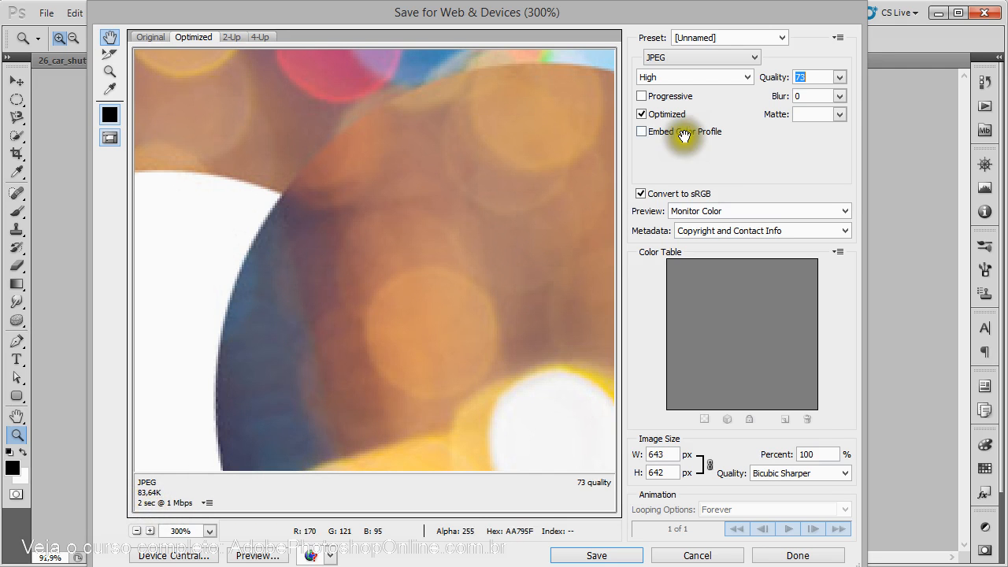
Change the export format to PNG-8 and inspect the image preview at 300% and 100% zoom
{"action": "left_click_drag", "start_coordinate": [500, 234], "coordinate": [258, 74]}
{"action": "left_click", "coordinate": [692, 57]}
{"action": "left_click", "coordinate": [693, 92]}
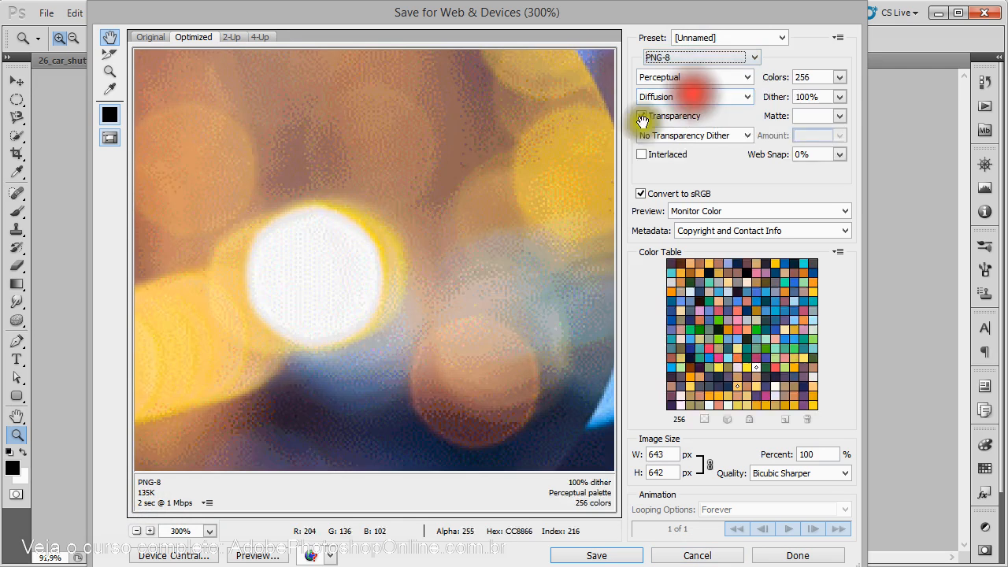
{"action": "key", "text": "ctrl+minus"}
{"action": "key", "text": "ctrl+minus"}
Change the export format to PNG-24, inspect the preview at 200% zoom, and leave Save for Web & Devices
{"action": "left_click", "coordinate": [693, 59]}
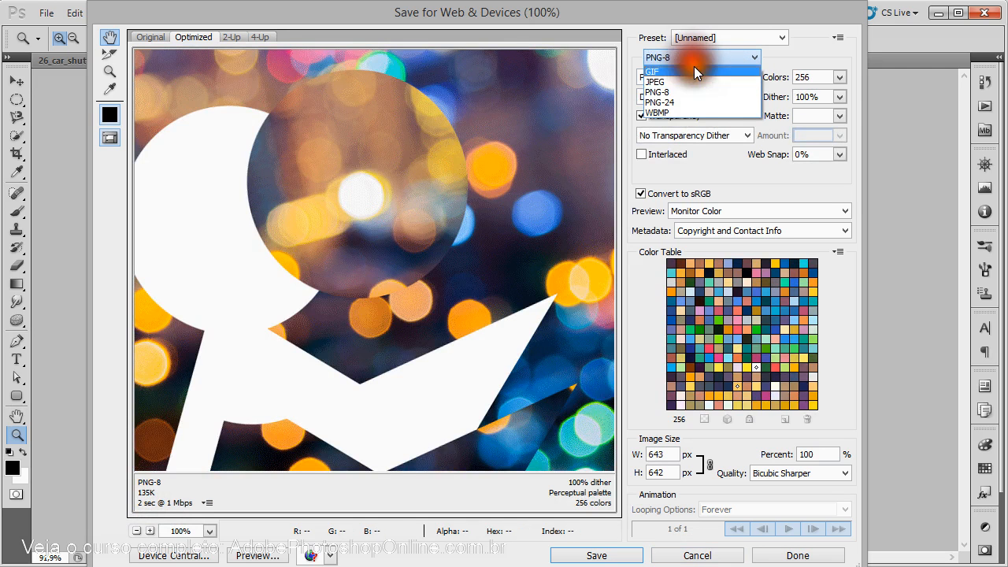
{"action": "left_click", "coordinate": [702, 99]}
{"action": "left_click", "coordinate": [252, 158], "text": "ctrl"}
{"action": "left_click_drag", "start_coordinate": [387, 193], "coordinate": [354, 200]}
{"action": "left_click", "coordinate": [710, 55]}
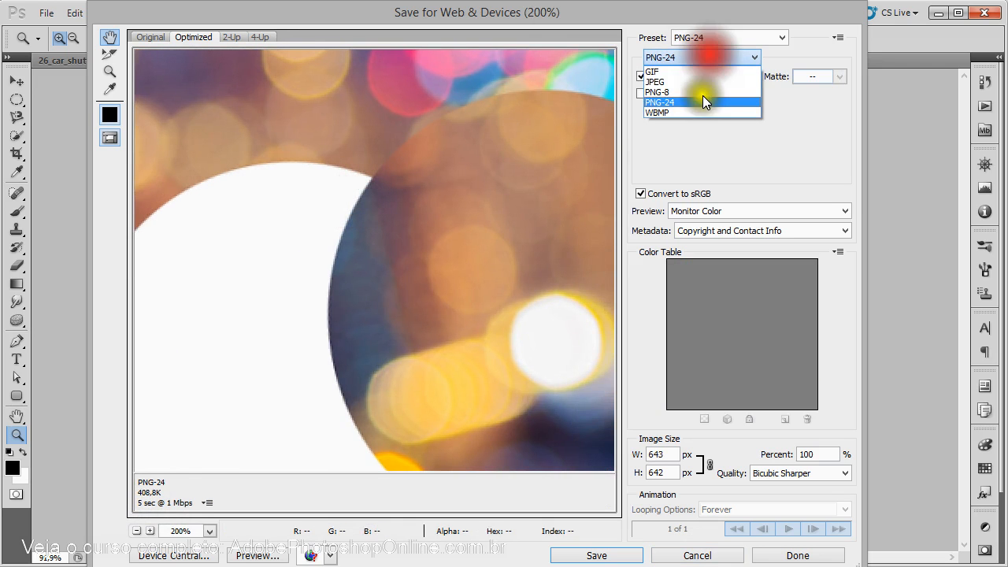
{"action": "left_click_drag", "start_coordinate": [478, 222], "coordinate": [496, 110]}
{"action": "left_click_drag", "start_coordinate": [453, 201], "coordinate": [504, 165]}
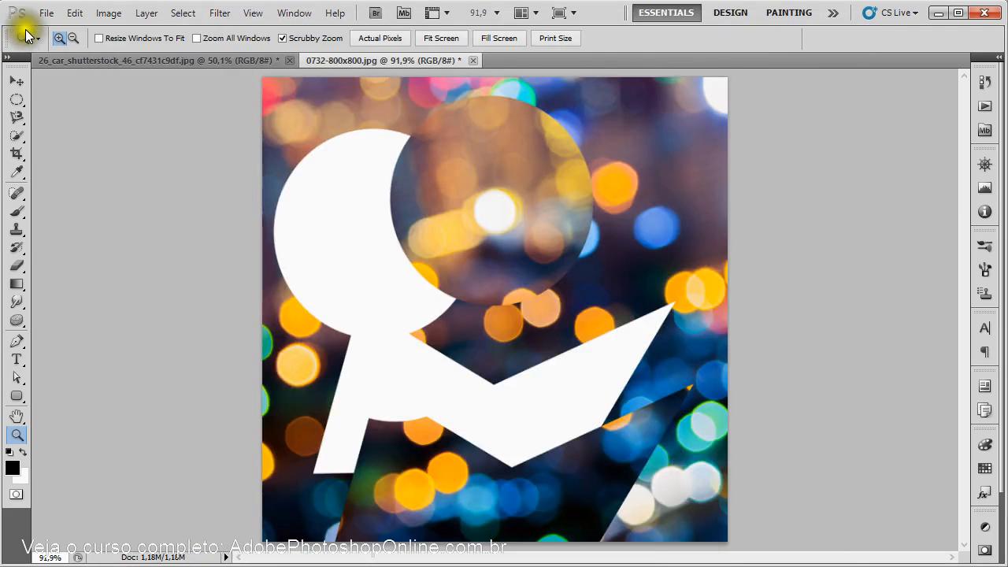
{"action": "left_click", "coordinate": [56, 16]}
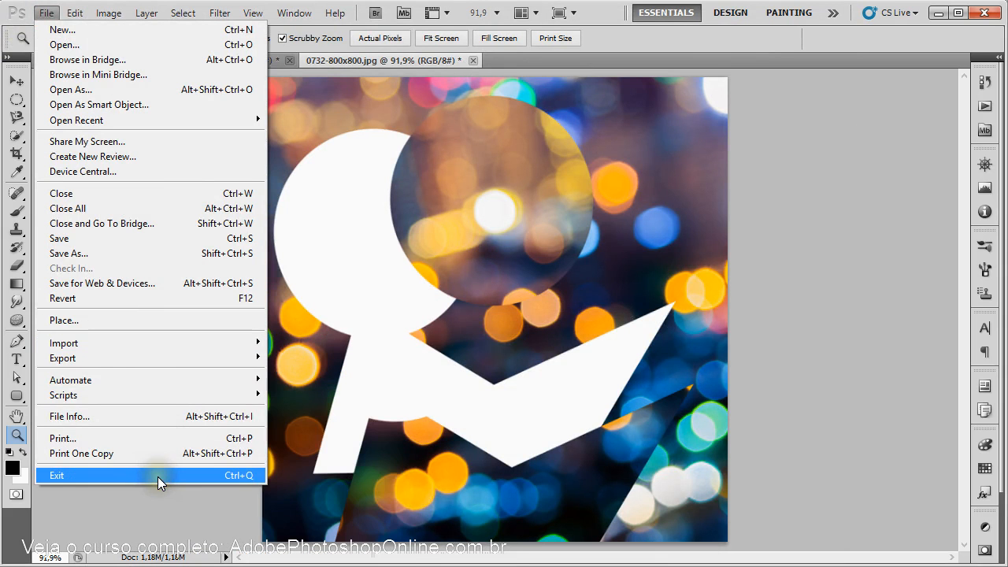
{"action": "mouse_move", "coordinate": [71, 18]}
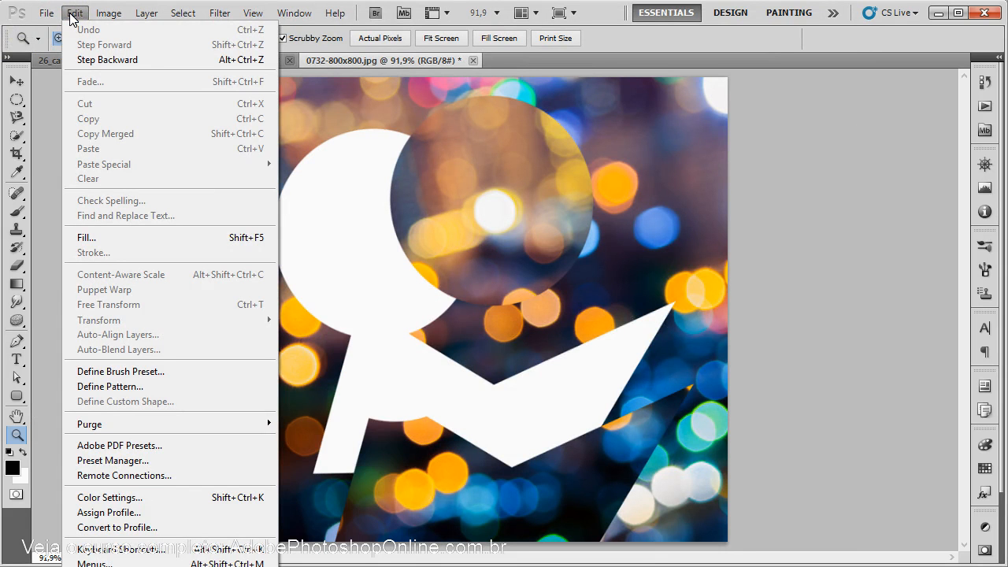
Draw a circular marquee selection across the white crescent's inner edge, centred at about X 190 px, Y 223 px
{"action": "left_click", "coordinate": [71, 15]}
{"action": "left_click", "coordinate": [16, 97]}
{"action": "left_click_drag", "start_coordinate": [323, 160], "coordinate": [477, 316]}
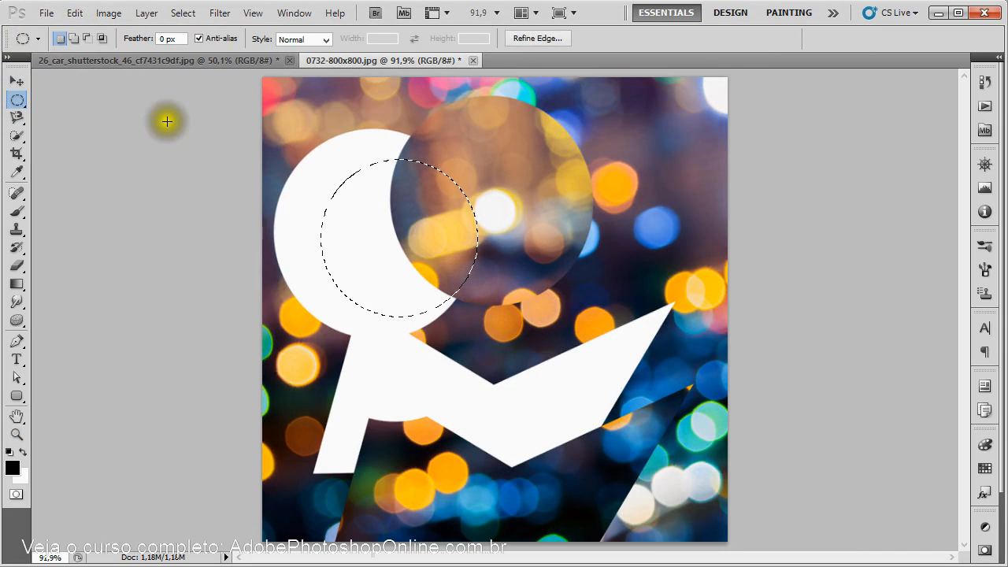
Cut the pixels inside the circular selection and undo the cut
{"action": "left_click", "coordinate": [73, 14]}
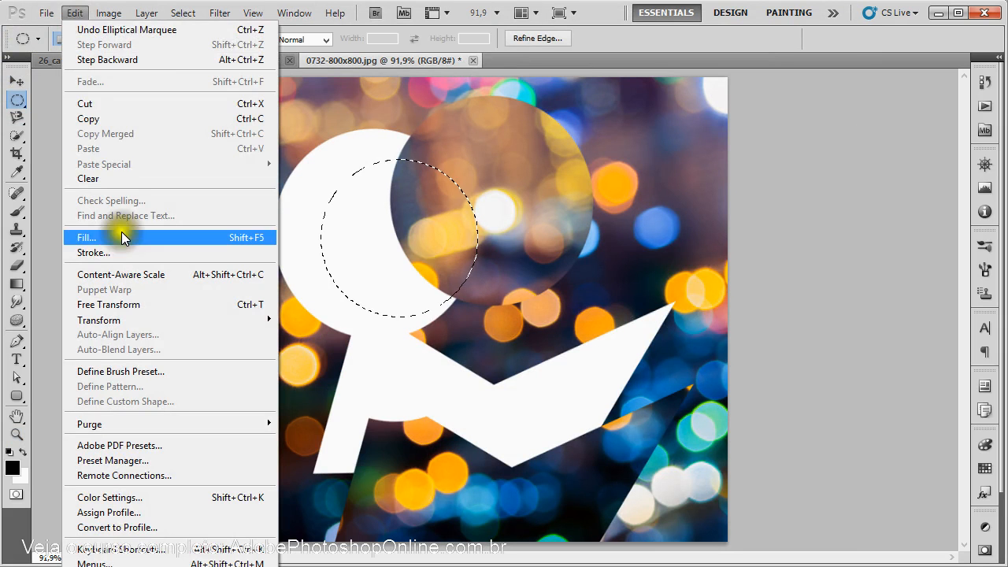
{"action": "left_click", "coordinate": [119, 106]}
{"action": "key", "text": "ctrl+z"}
Fill the circular selection with a custom colour and undo the fill
{"action": "left_click", "coordinate": [73, 13]}
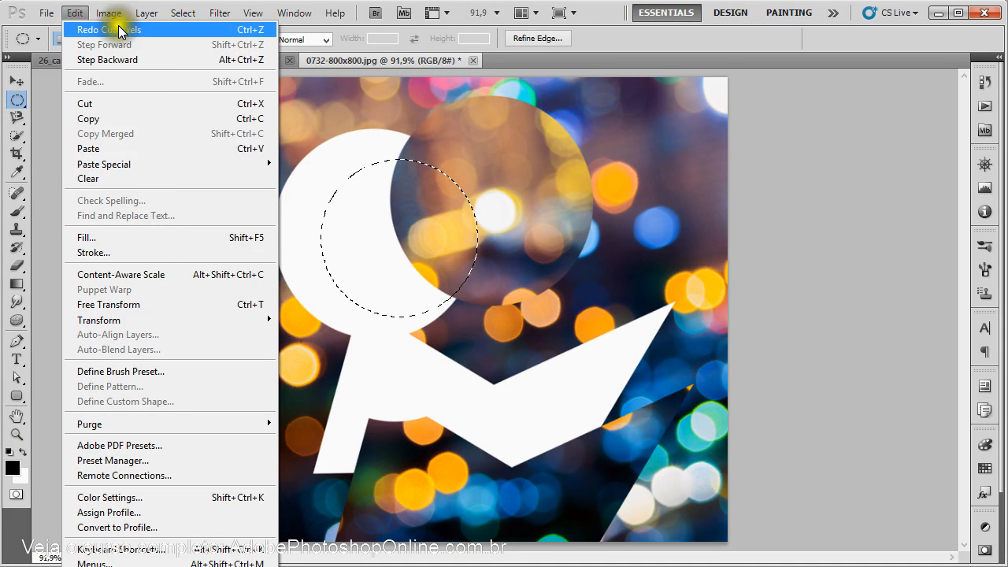
{"action": "left_click", "coordinate": [136, 237]}
{"action": "left_click_drag", "start_coordinate": [445, 18], "coordinate": [658, 249]}
{"action": "left_click", "coordinate": [659, 296]}
{"action": "left_click", "coordinate": [643, 314]}
{"action": "left_click", "coordinate": [652, 296]}
{"action": "left_click", "coordinate": [654, 335]}
{"action": "left_click", "coordinate": [307, 275]}
{"action": "left_click", "coordinate": [482, 208]}
{"action": "left_click", "coordinate": [738, 283]}
{"action": "key", "text": "ctrl+z"}
Use Free Transform to rotate the selected area to about -35.5° and stretch it to about 140% by 109%, and cancel the transform
{"action": "left_click", "coordinate": [79, 14]}
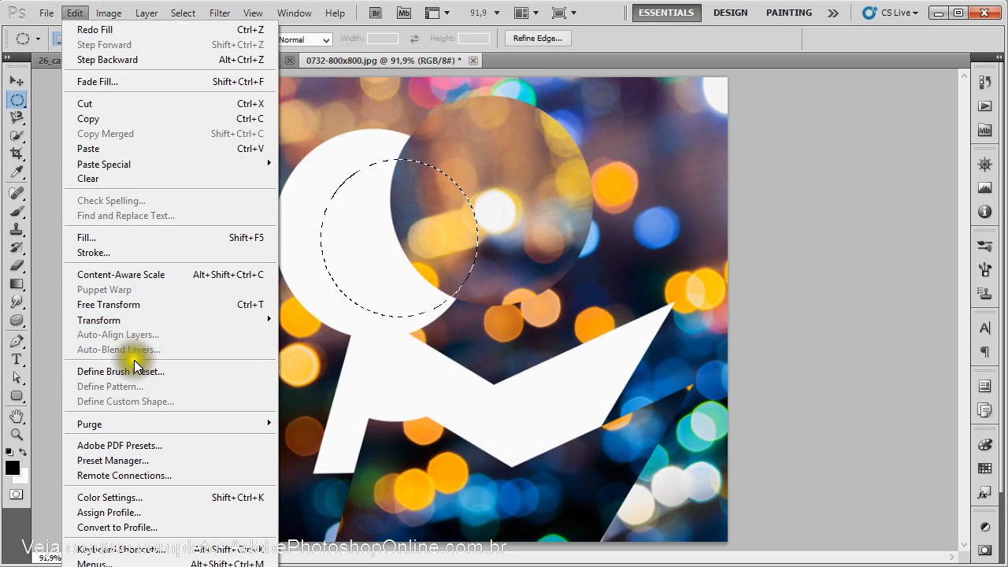
{"action": "mouse_move", "coordinate": [135, 318]}
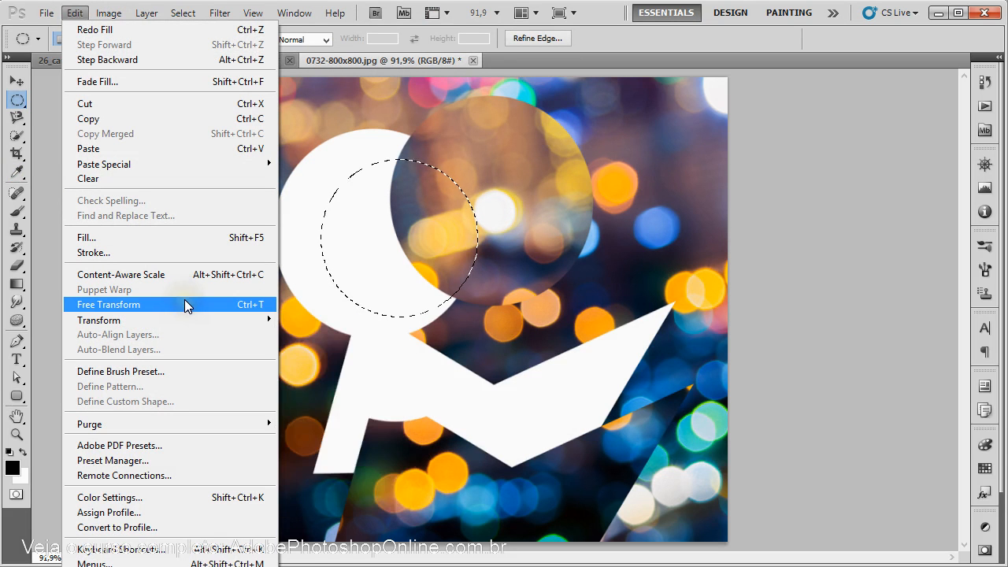
{"action": "left_click", "coordinate": [246, 312]}
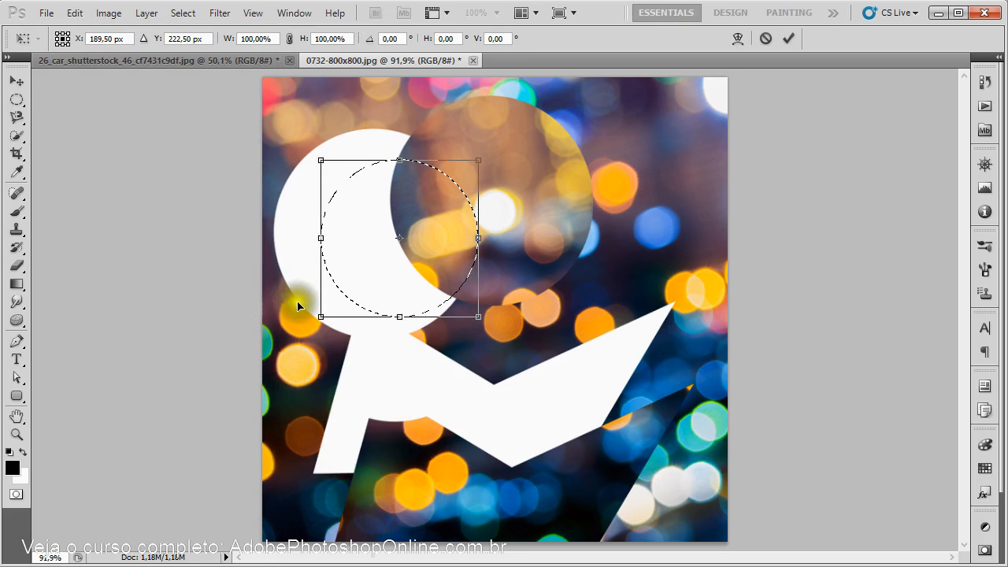
{"action": "mouse_move", "coordinate": [484, 152]}
{"action": "left_mouse_down"}
{"action": "mouse_move", "coordinate": [513, 165]}
{"action": "mouse_move", "coordinate": [495, 170]}
{"action": "mouse_move", "coordinate": [355, 100]}
{"action": "mouse_move", "coordinate": [473, 150]}
{"action": "left_mouse_up"}
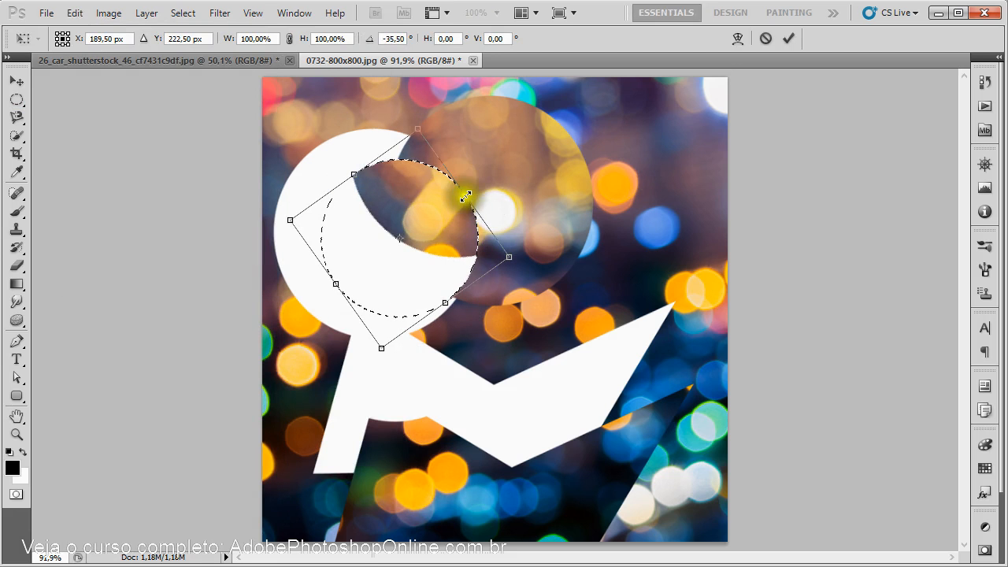
{"action": "left_click_drag", "start_coordinate": [544, 234], "coordinate": [453, 242]}
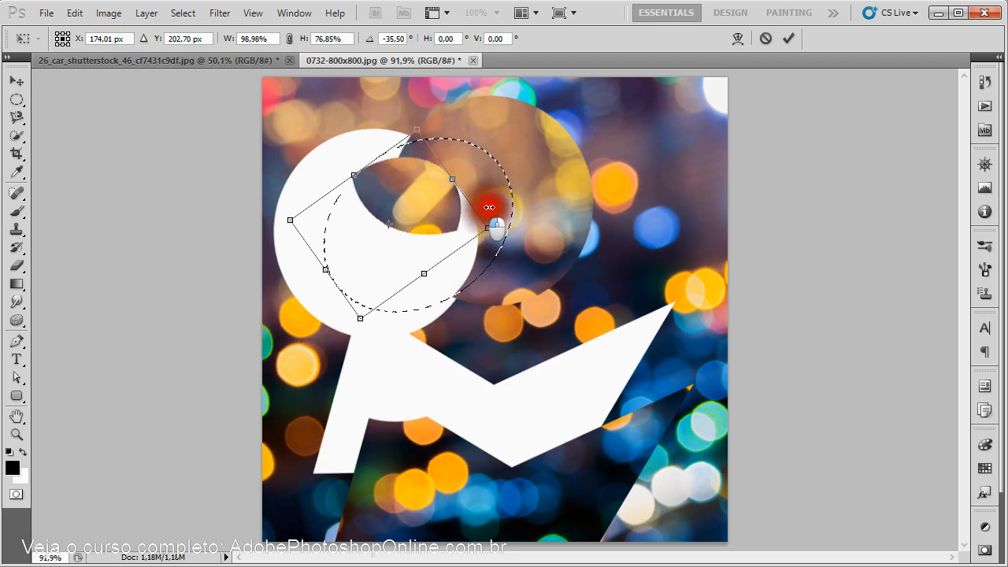
{"action": "left_click_drag", "start_coordinate": [517, 213], "coordinate": [568, 269]}
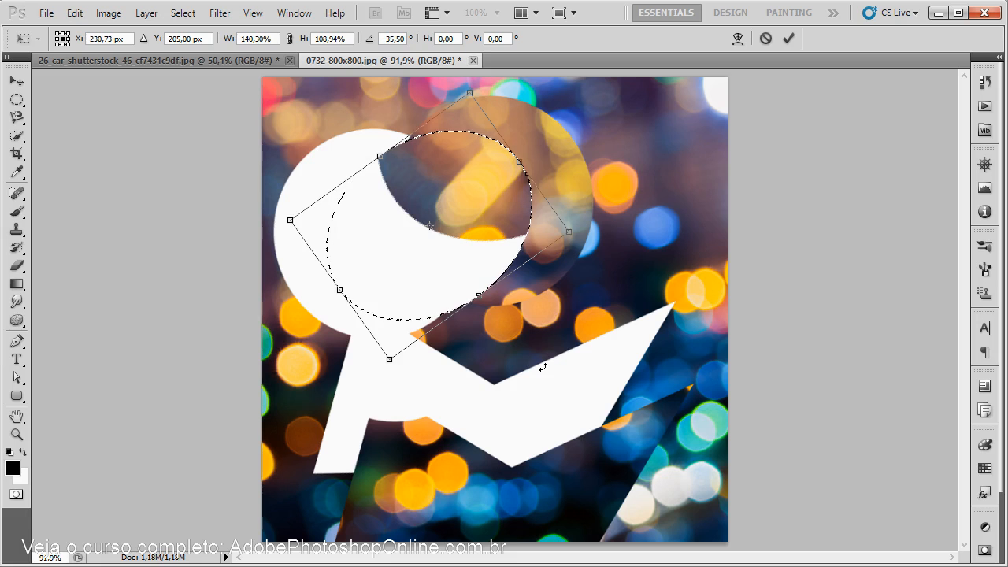
{"action": "key", "text": "Escape"}
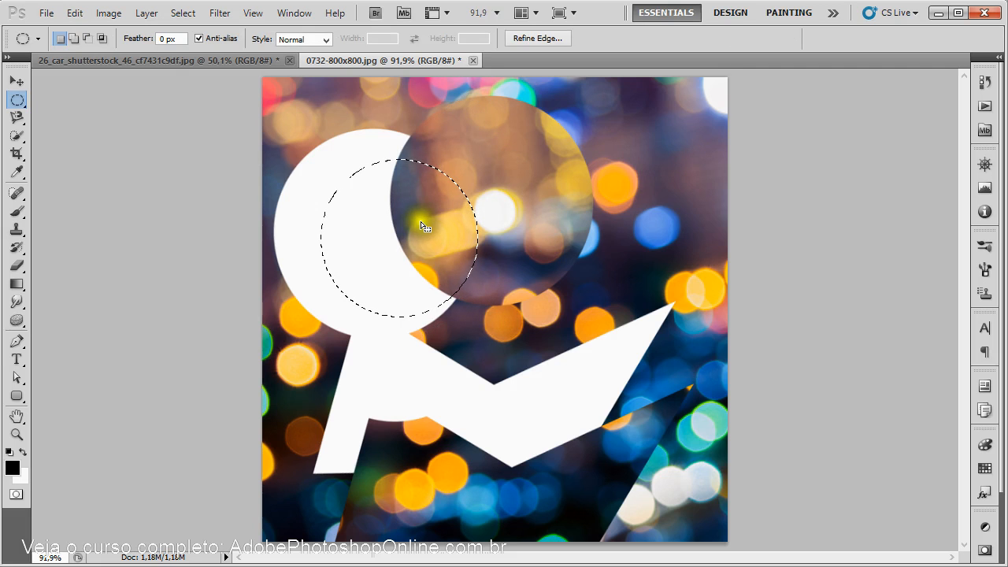
Enlarge the selected area outward from its lower-right corner with Free Transform and cancel the change
{"action": "key", "text": "ctrl+t"}
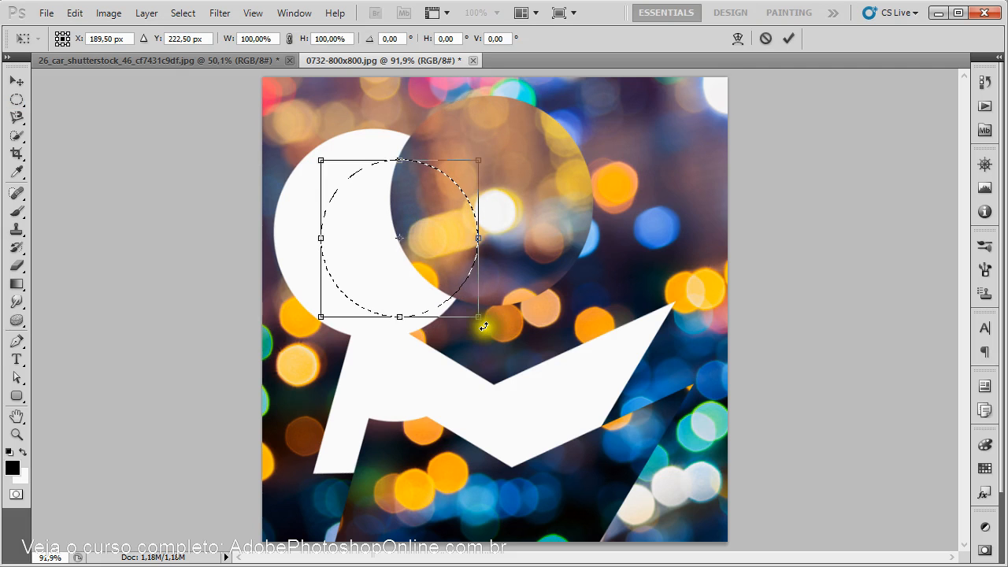
{"action": "left_click_drag", "start_coordinate": [477, 318], "coordinate": [507, 336]}
{"action": "key", "text": "Escape"}
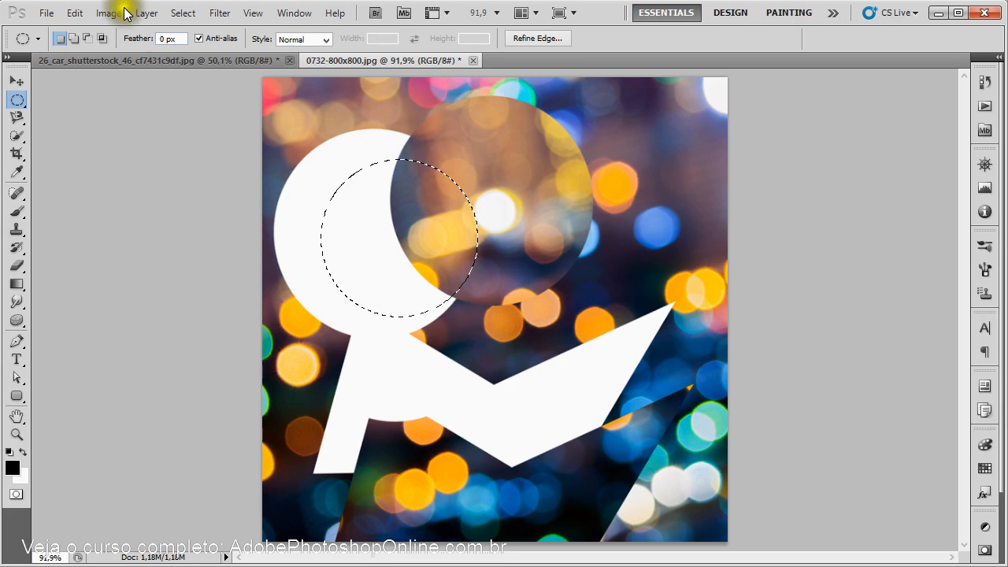
Deselect the circle and draw a larger elliptical selection centred at about X 316 px, Y 271 px
{"action": "left_click", "coordinate": [367, 113]}
{"action": "left_click", "coordinate": [102, 12]}
{"action": "mouse_move", "coordinate": [75, 11]}
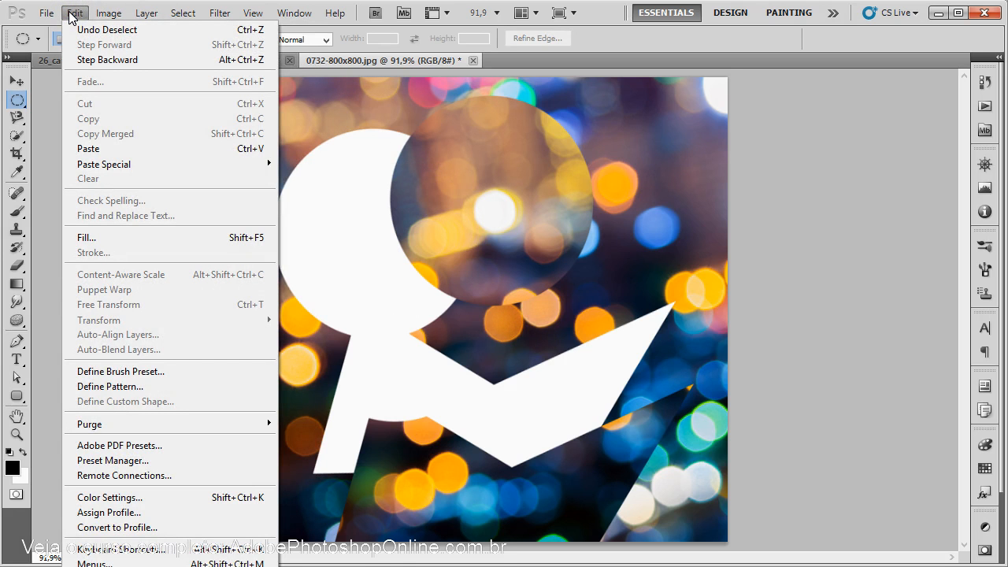
{"action": "left_click", "coordinate": [620, 227]}
{"action": "left_click_drag", "start_coordinate": [428, 223], "coordinate": [616, 394]}
Apply a Perspective transform to the elliptical selection's content by pulling its lower edge, and cancel it
{"action": "left_click", "coordinate": [76, 12]}
{"action": "mouse_move", "coordinate": [117, 319]}
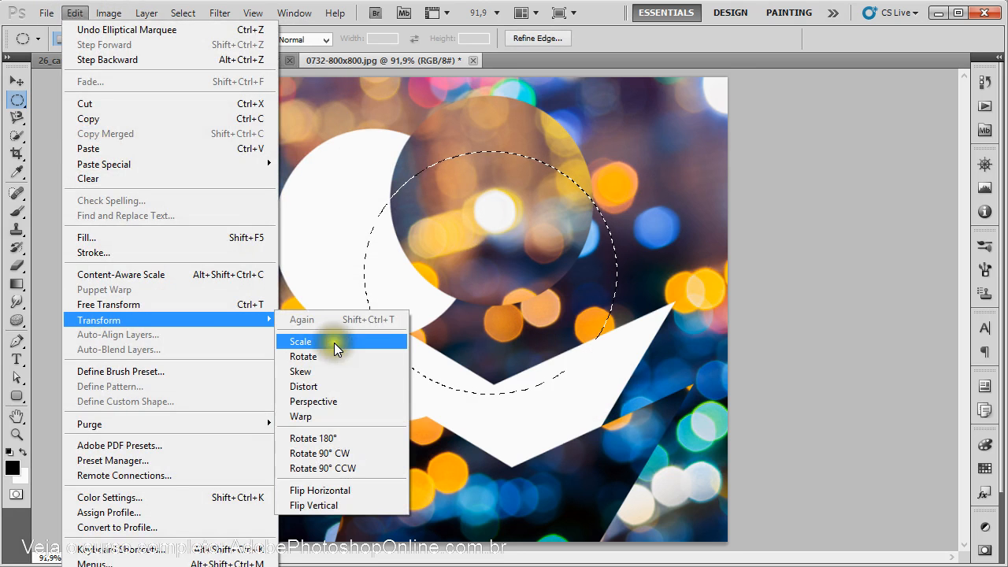
{"action": "left_click", "coordinate": [362, 400]}
{"action": "left_click_drag", "start_coordinate": [618, 394], "coordinate": [694, 394]}
{"action": "left_click_drag", "start_coordinate": [491, 394], "coordinate": [582, 426]}
{"action": "key", "text": "Escape"}
Use Free Transform to pull the selected area's two lower corners outward independently, and cancel the distortion
{"action": "left_click", "coordinate": [79, 12]}
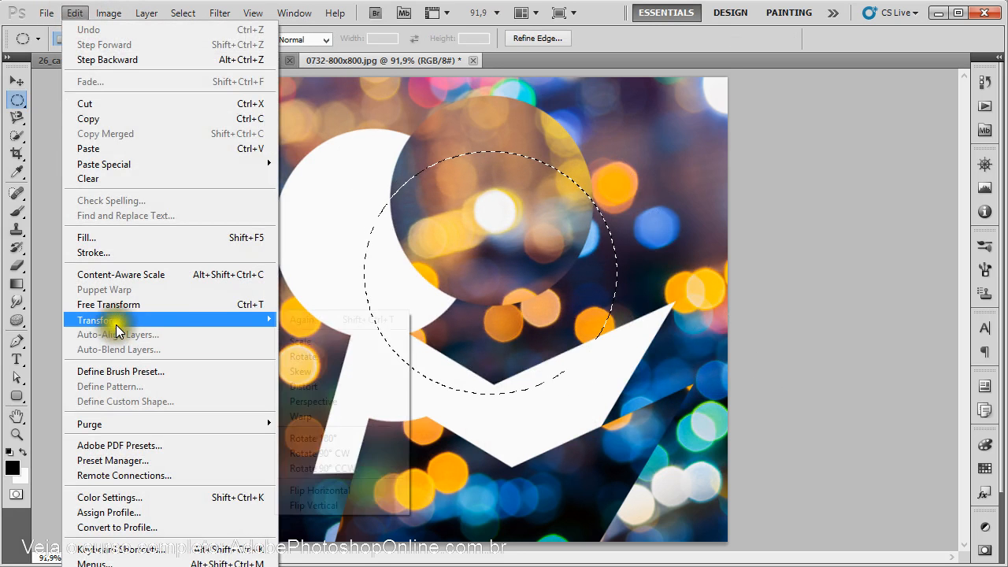
{"action": "mouse_move", "coordinate": [151, 323]}
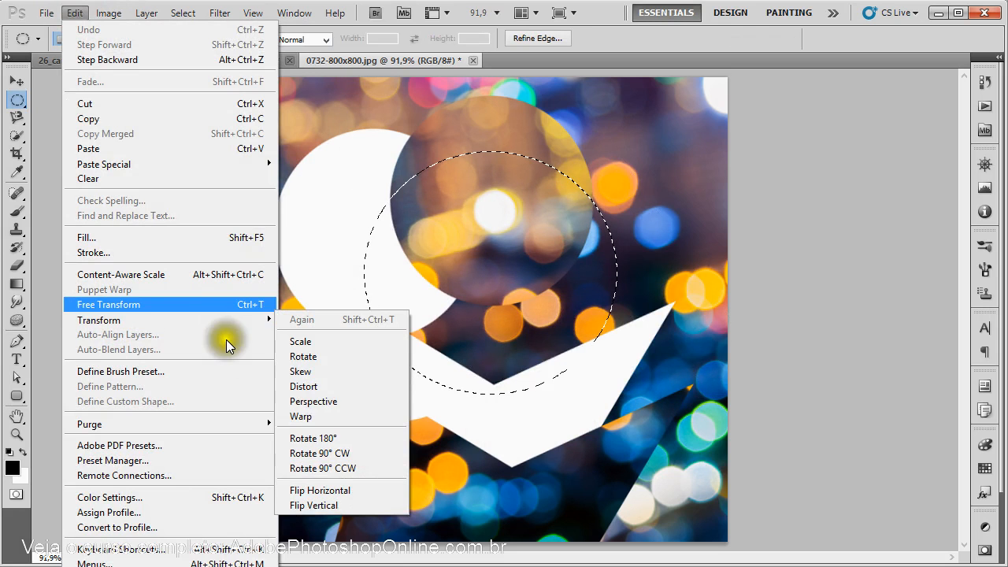
{"action": "left_click", "coordinate": [181, 305]}
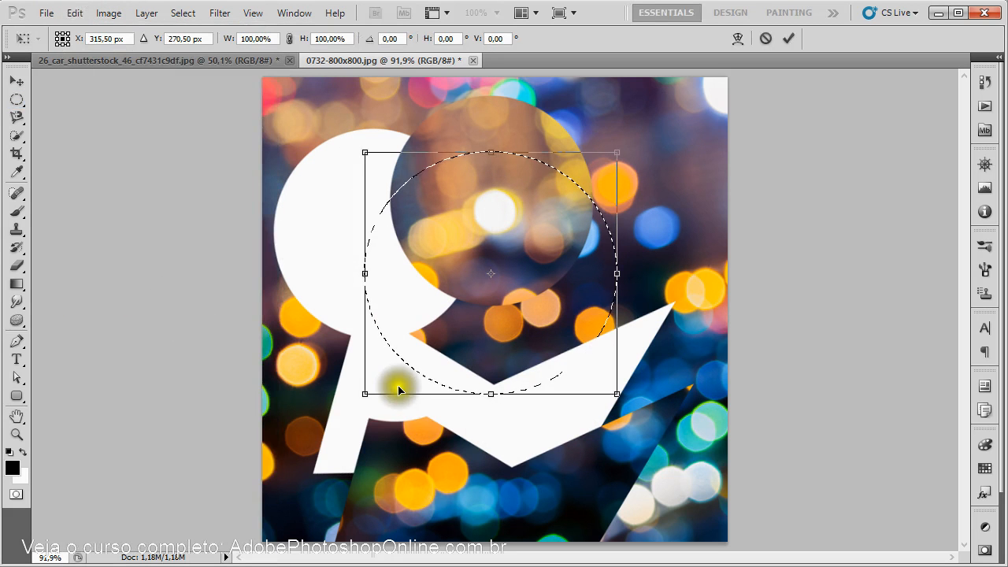
{"action": "left_click_drag", "start_coordinate": [363, 394], "coordinate": [261, 381]}
{"action": "left_click_drag", "start_coordinate": [618, 394], "coordinate": [682, 473]}
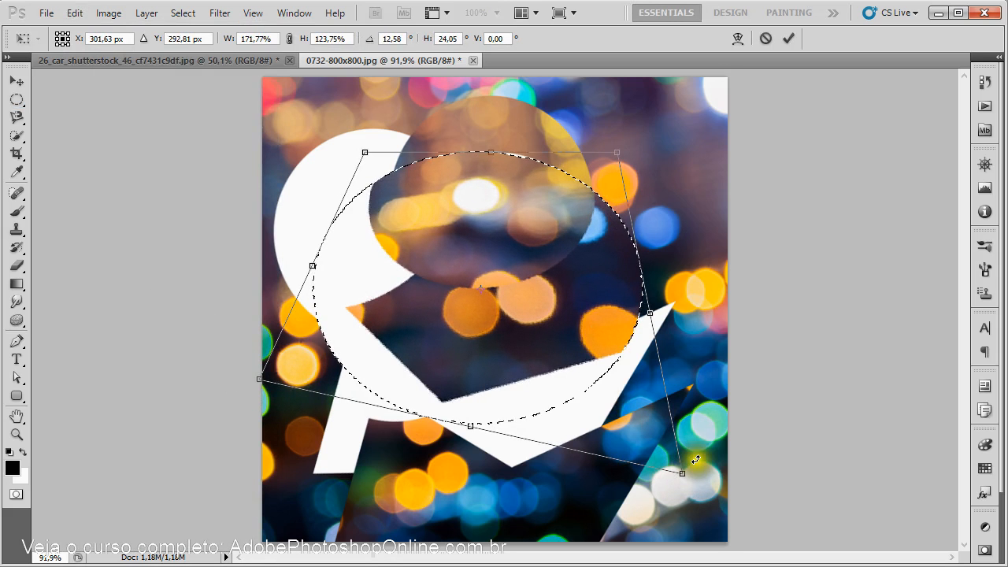
{"action": "key", "text": "Escape"}
Look over the Preferences categories and the image commands, and clear the elliptical selection
{"action": "left_click", "coordinate": [73, 13]}
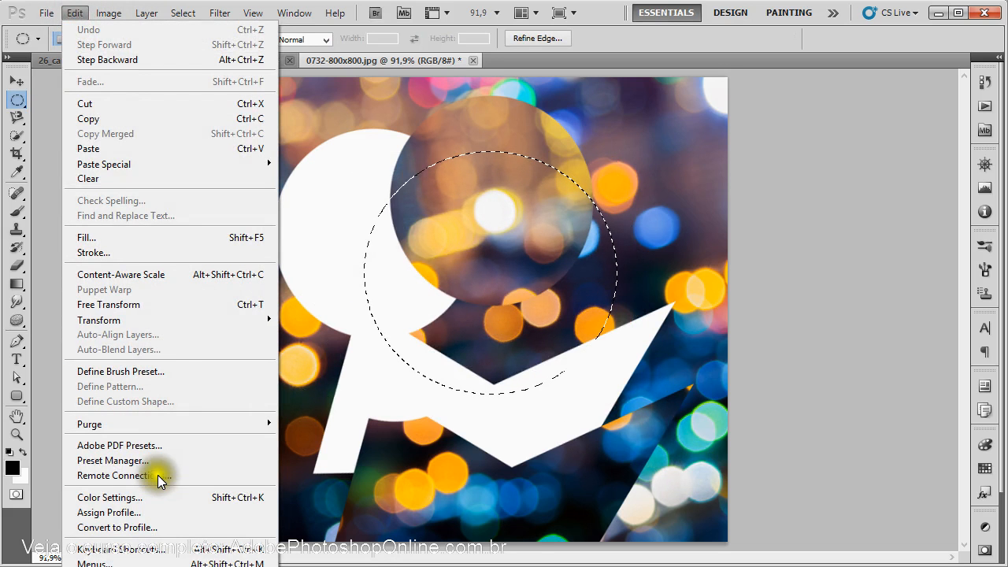
{"action": "mouse_move", "coordinate": [110, 565]}
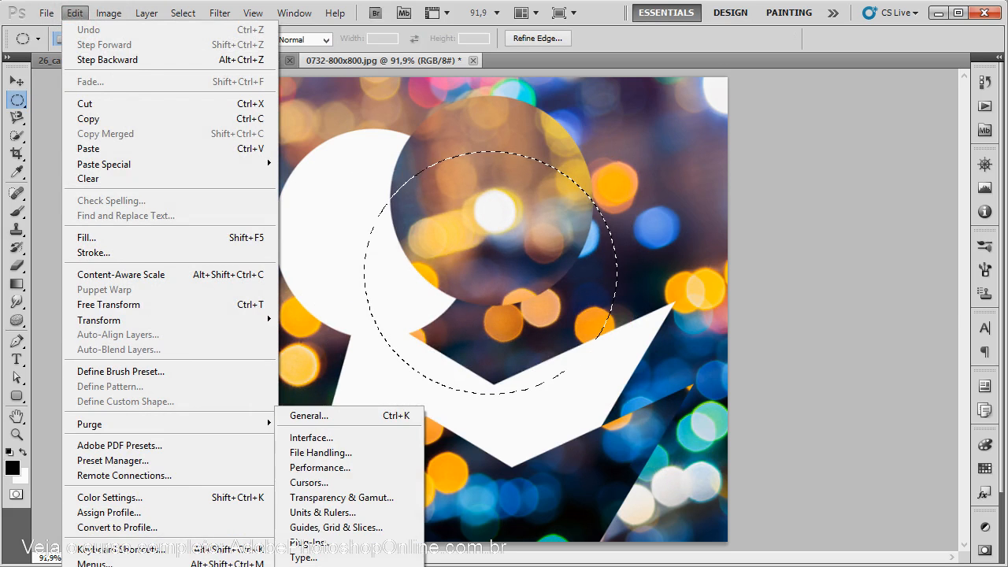
{"action": "left_click", "coordinate": [108, 14]}
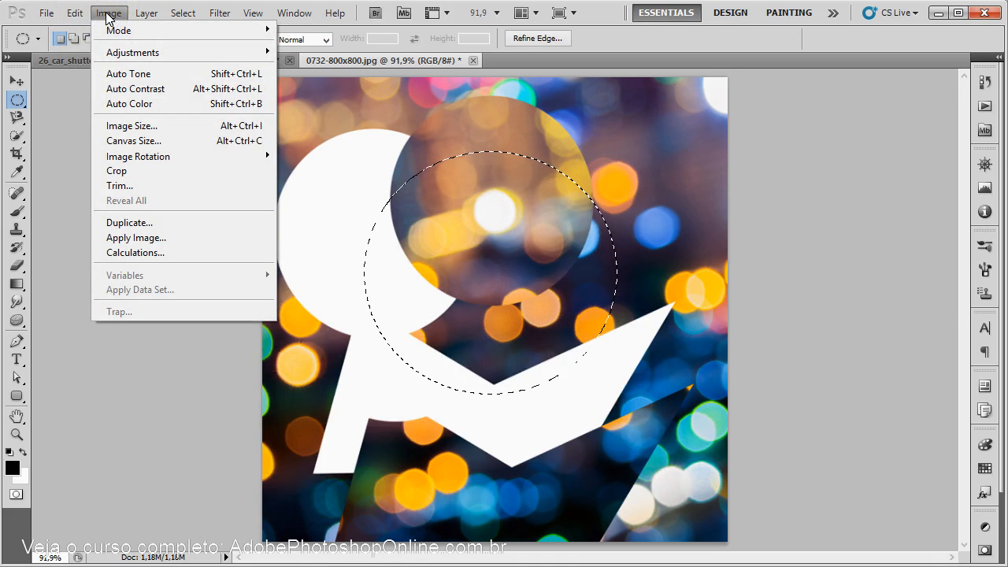
{"action": "left_click", "coordinate": [480, 135]}
{"action": "left_click", "coordinate": [480, 135]}
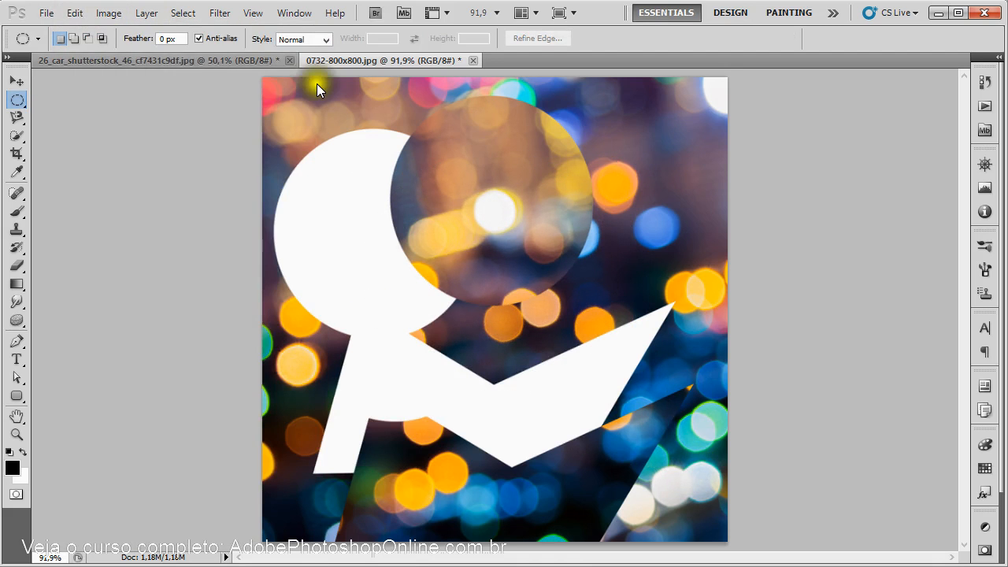
Convert the image to Grayscale, discarding its colour information, and undo the conversion
{"action": "left_click", "coordinate": [108, 15]}
{"action": "mouse_move", "coordinate": [144, 20]}
{"action": "mouse_move", "coordinate": [110, 16]}
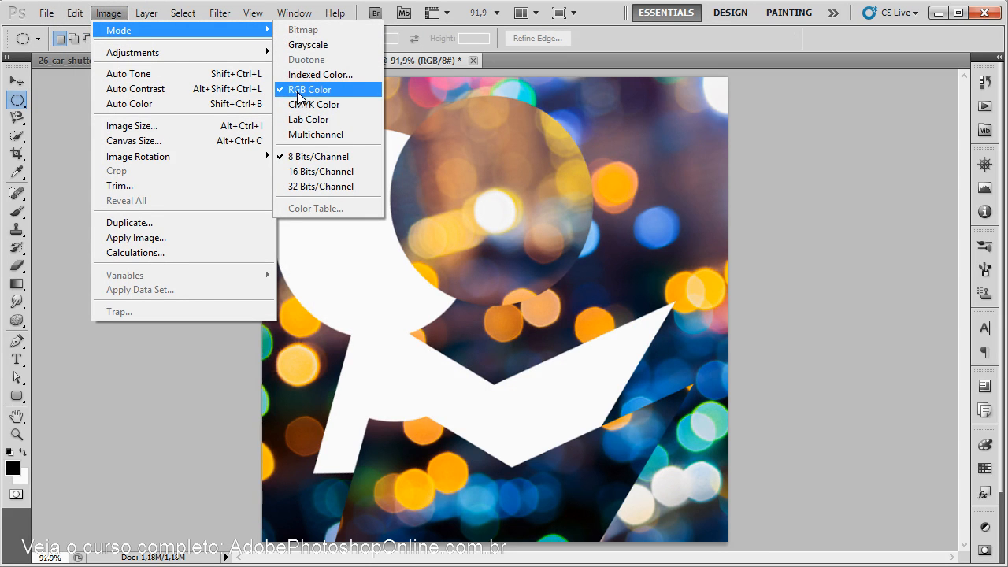
{"action": "left_click", "coordinate": [324, 45]}
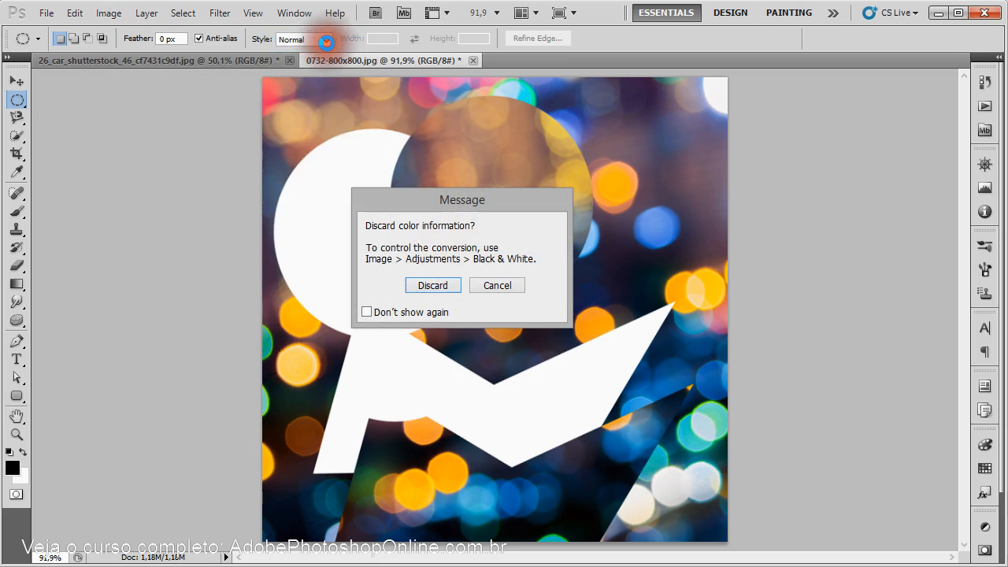
{"action": "left_click", "coordinate": [447, 286]}
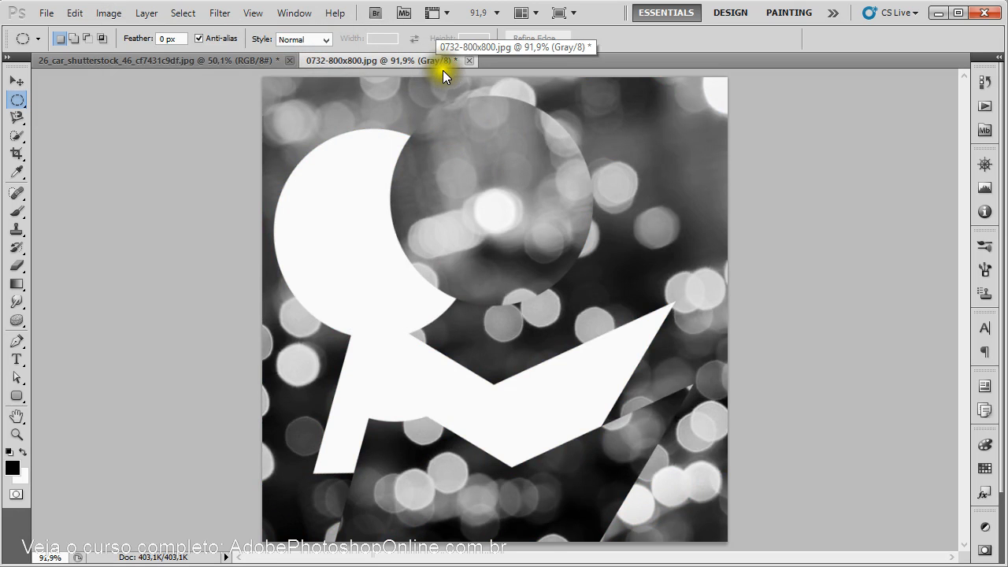
{"action": "key", "text": "ctrl+z"}
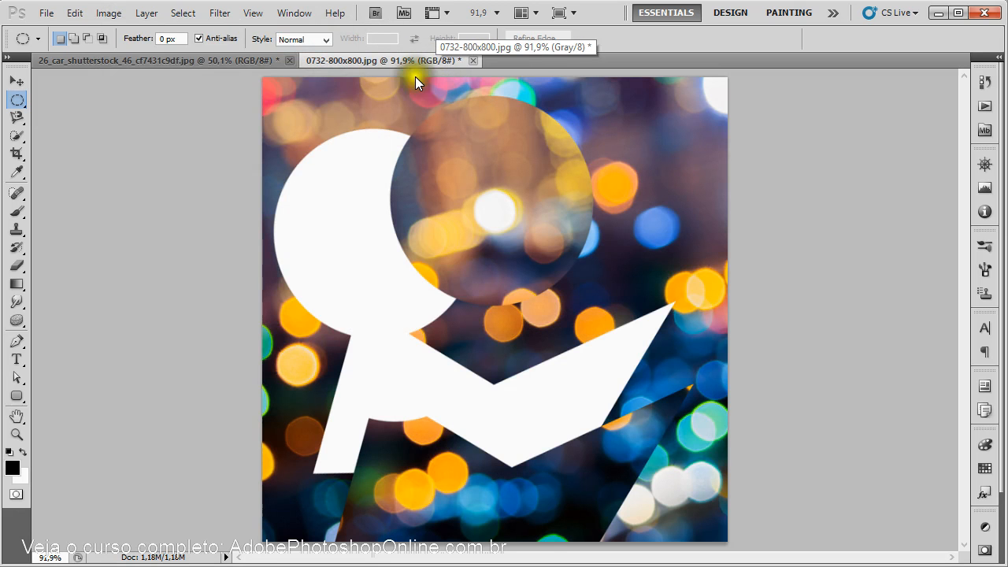
Try converting the image to CMYK Color mode
{"action": "left_click", "coordinate": [106, 14]}
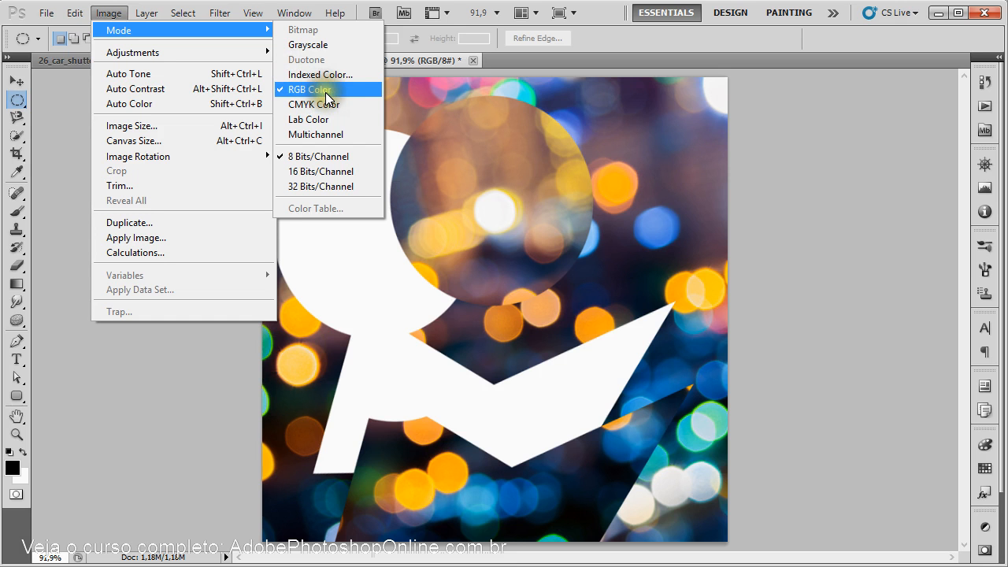
{"action": "left_click", "coordinate": [330, 113]}
{"action": "left_click", "coordinate": [311, 102]}
{"action": "left_click", "coordinate": [305, 105]}
{"action": "left_click", "coordinate": [558, 288]}
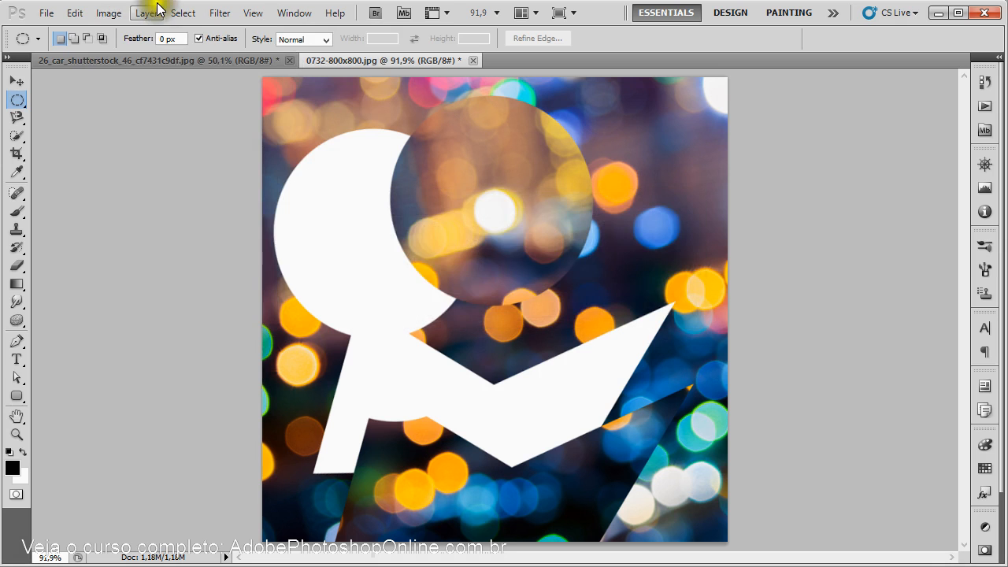
{"action": "left_click", "coordinate": [116, 13]}
{"action": "mouse_move", "coordinate": [128, 30]}
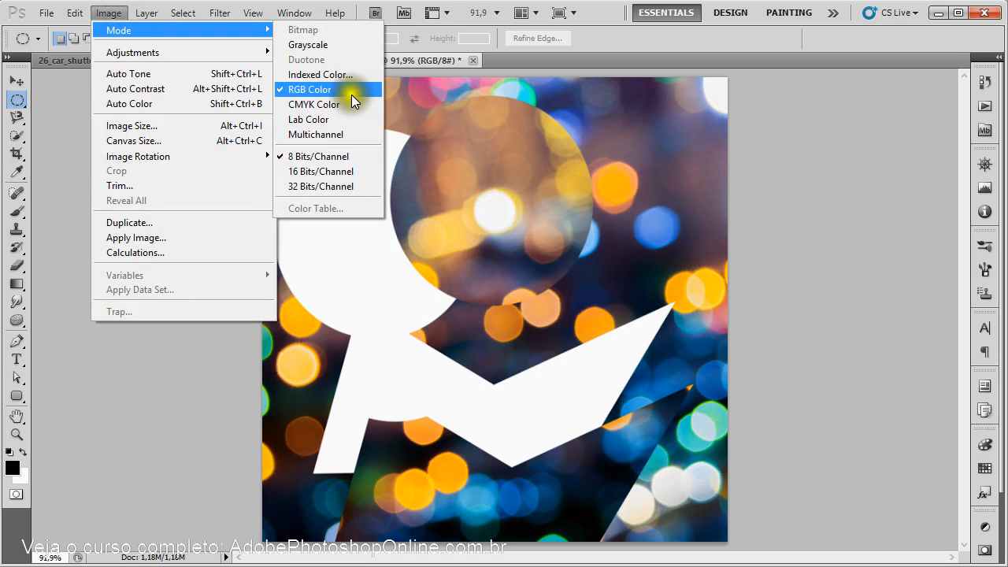
{"action": "mouse_move", "coordinate": [212, 55]}
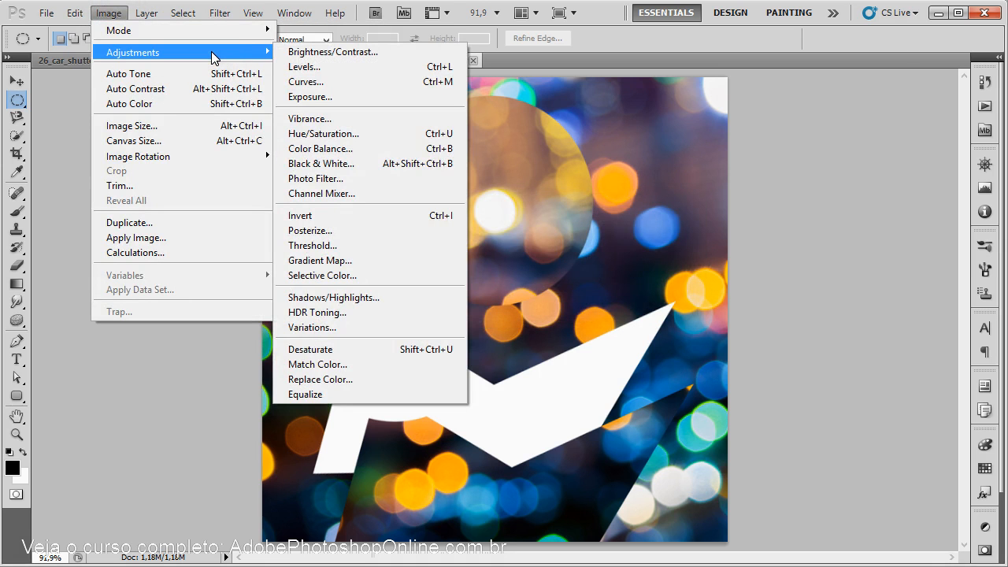
{"action": "left_click", "coordinate": [109, 14]}
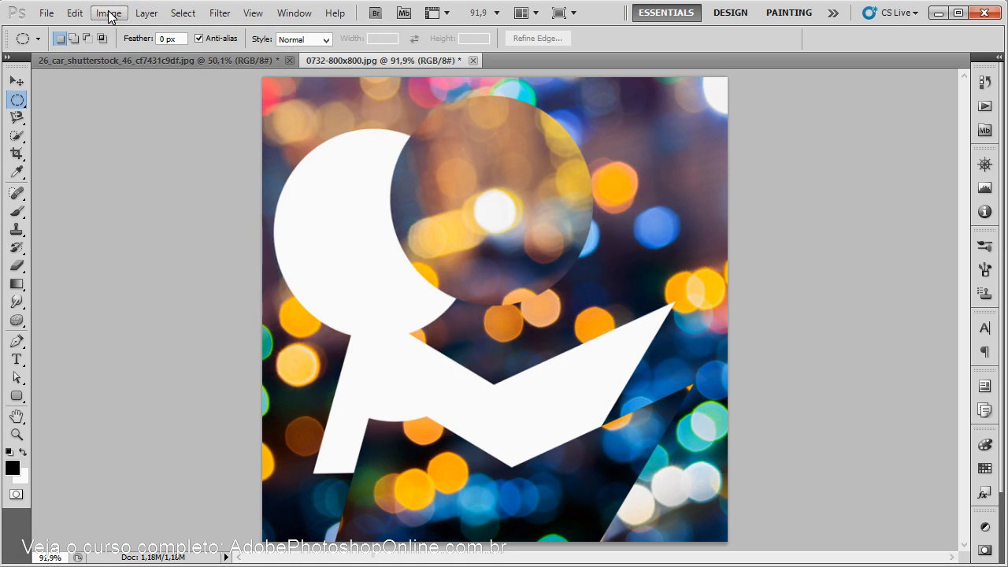
Preview Brightness/Contrast changes on the image and leave the adjustment without applying them
{"action": "left_click", "coordinate": [110, 14]}
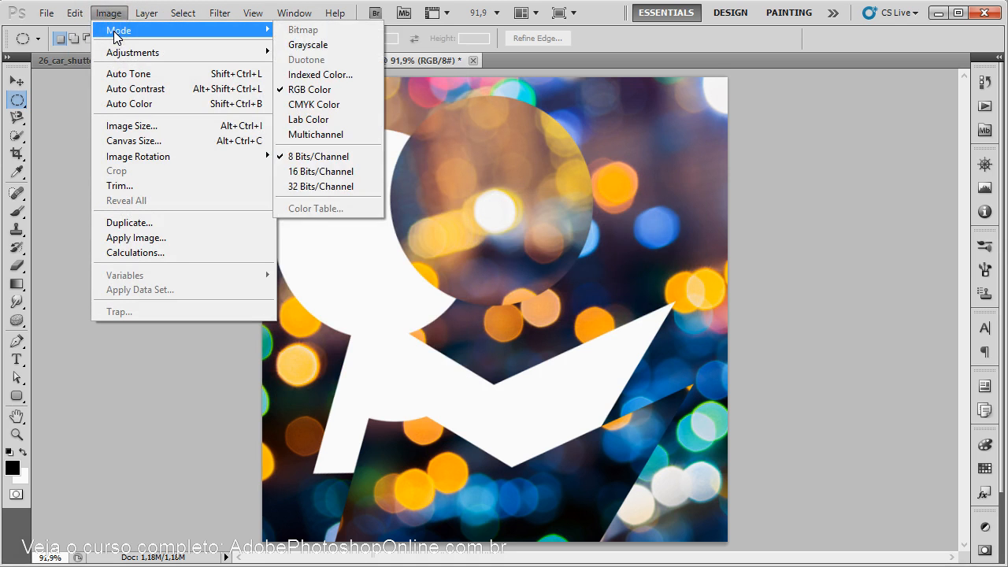
{"action": "mouse_move", "coordinate": [124, 54]}
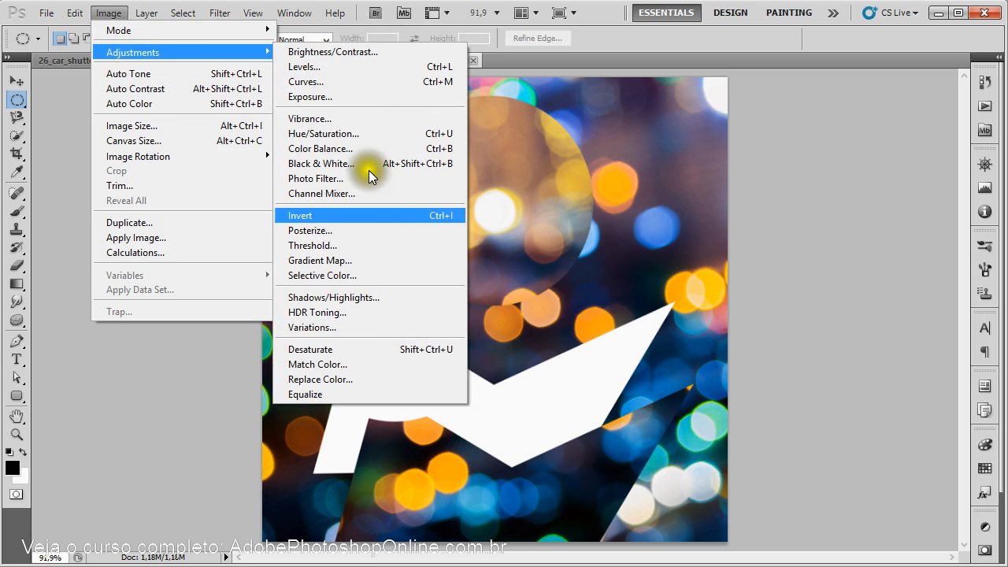
{"action": "left_click", "coordinate": [344, 52]}
{"action": "left_click_drag", "start_coordinate": [534, 112], "coordinate": [604, 311]}
{"action": "left_click_drag", "start_coordinate": [599, 355], "coordinate": [637, 352]}
{"action": "left_click_drag", "start_coordinate": [612, 386], "coordinate": [600, 349]}
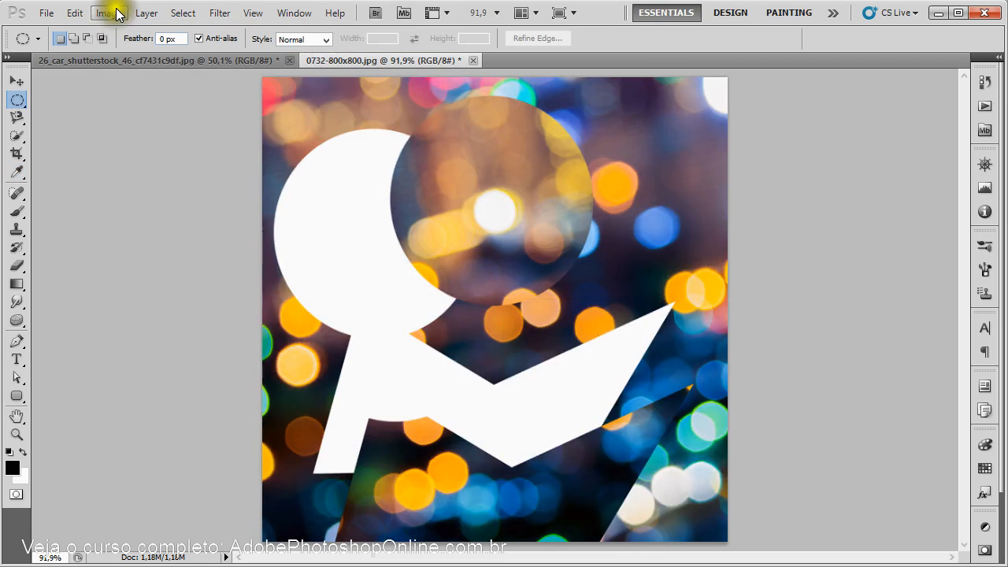
Preview Hue/Saturation changes on the image, raising the saturation and trying Colorize, and leave the adjustment without applying them
{"action": "left_click", "coordinate": [111, 12]}
{"action": "left_click", "coordinate": [131, 52]}
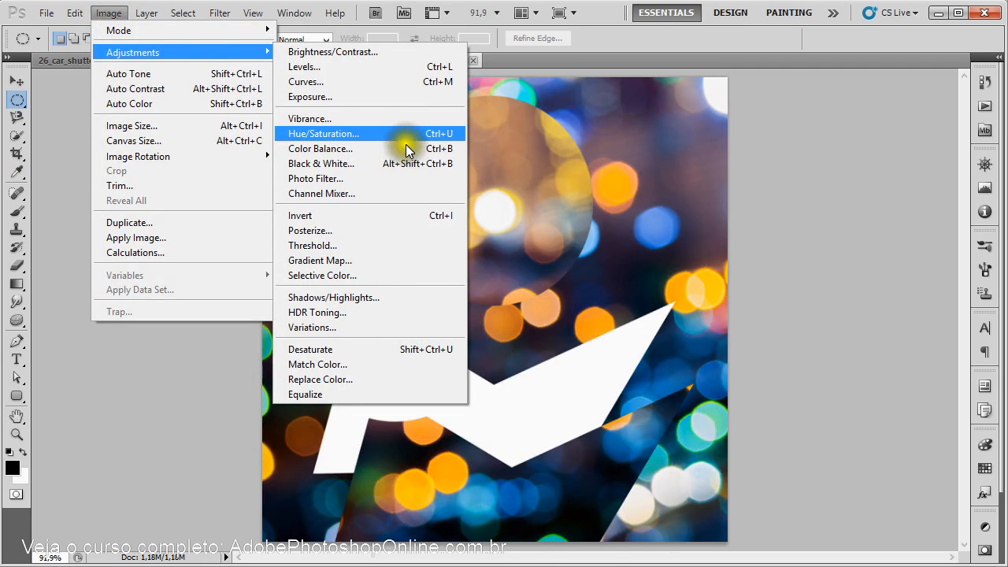
{"action": "left_click", "coordinate": [446, 140]}
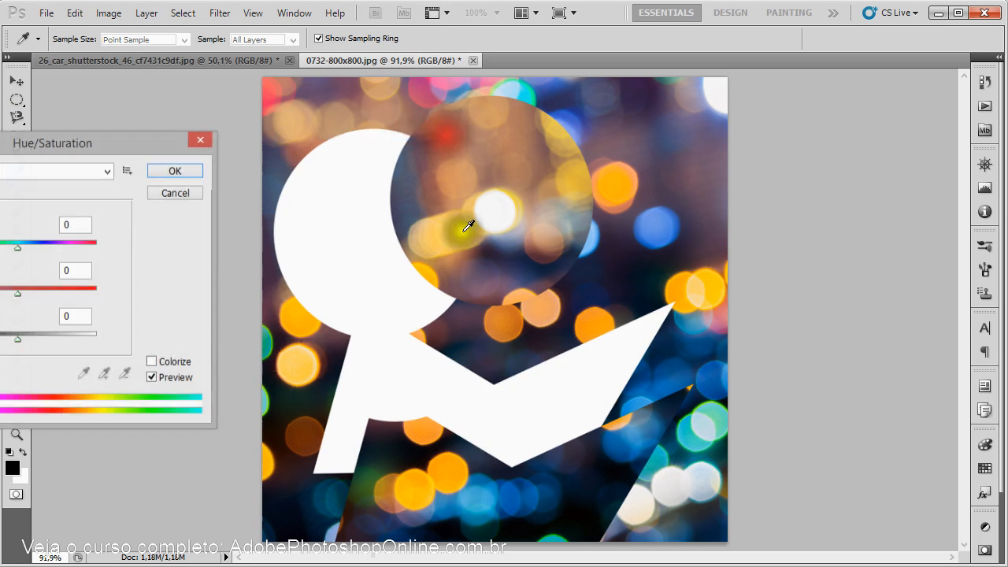
{"action": "left_click_drag", "start_coordinate": [41, 140], "coordinate": [374, 240]}
{"action": "left_click_drag", "start_coordinate": [331, 387], "coordinate": [376, 382]}
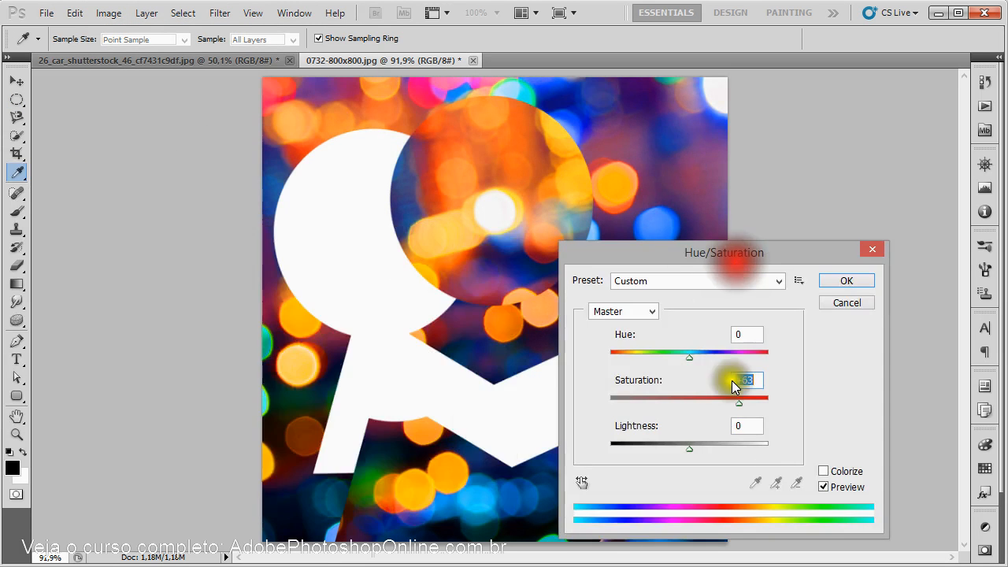
{"action": "left_click", "coordinate": [824, 471]}
{"action": "left_click", "coordinate": [731, 399]}
{"action": "left_click_drag", "start_coordinate": [666, 351], "coordinate": [691, 358]}
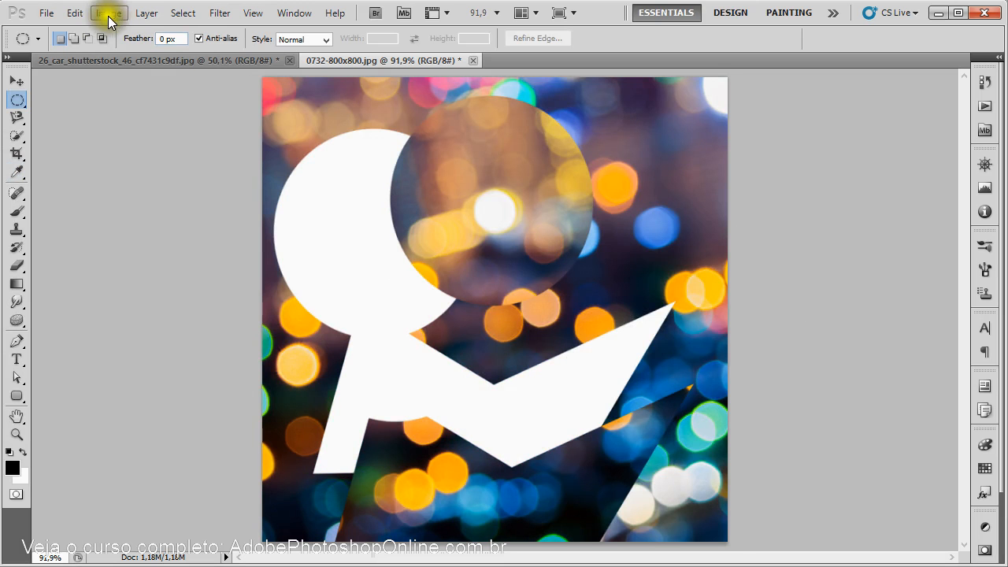
Try a document width of 5 cm and a pixel width of 1000 in the image size settings with proportions constrained
{"action": "left_click", "coordinate": [111, 14]}
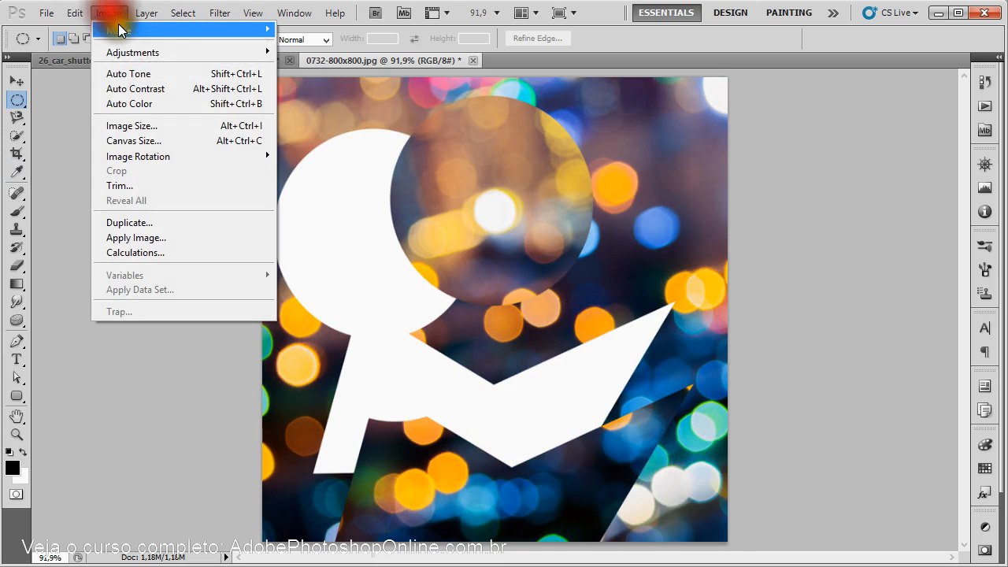
{"action": "left_click", "coordinate": [128, 56]}
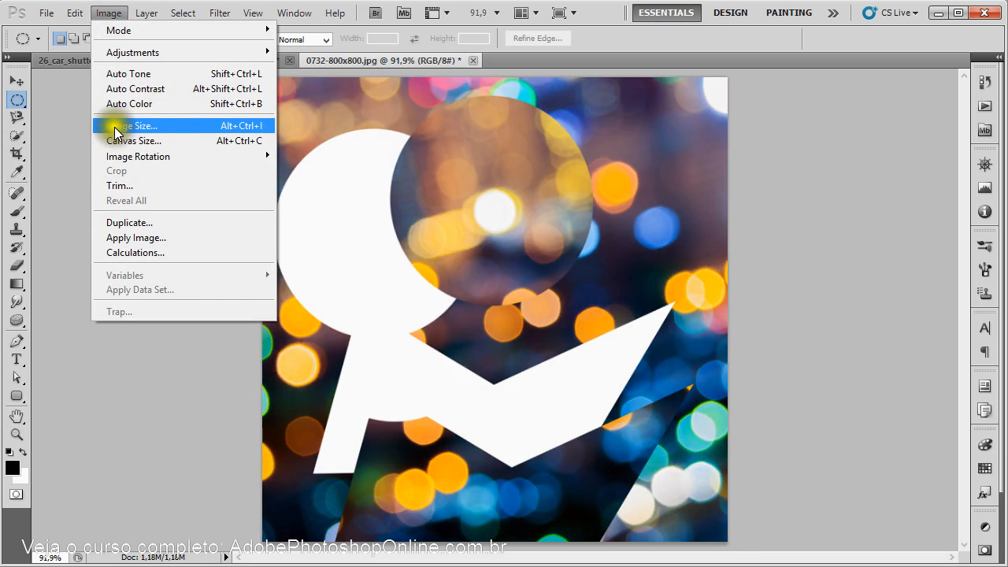
{"action": "left_click", "coordinate": [157, 125]}
{"action": "left_click_drag", "start_coordinate": [541, 135], "coordinate": [675, 212]}
{"action": "left_click", "coordinate": [670, 257]}
{"action": "double_click", "coordinate": [670, 257]}
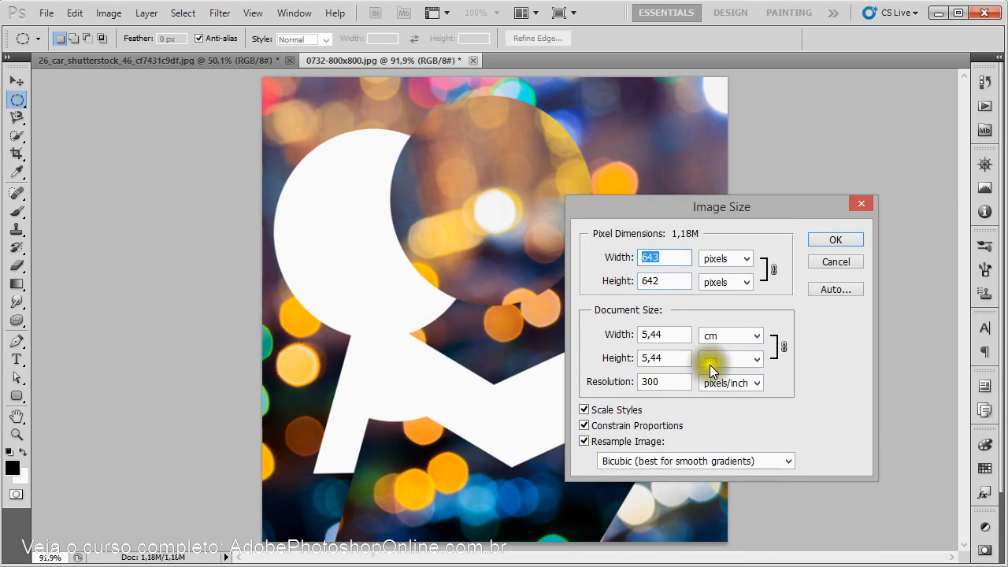
{"action": "double_click", "coordinate": [671, 336]}
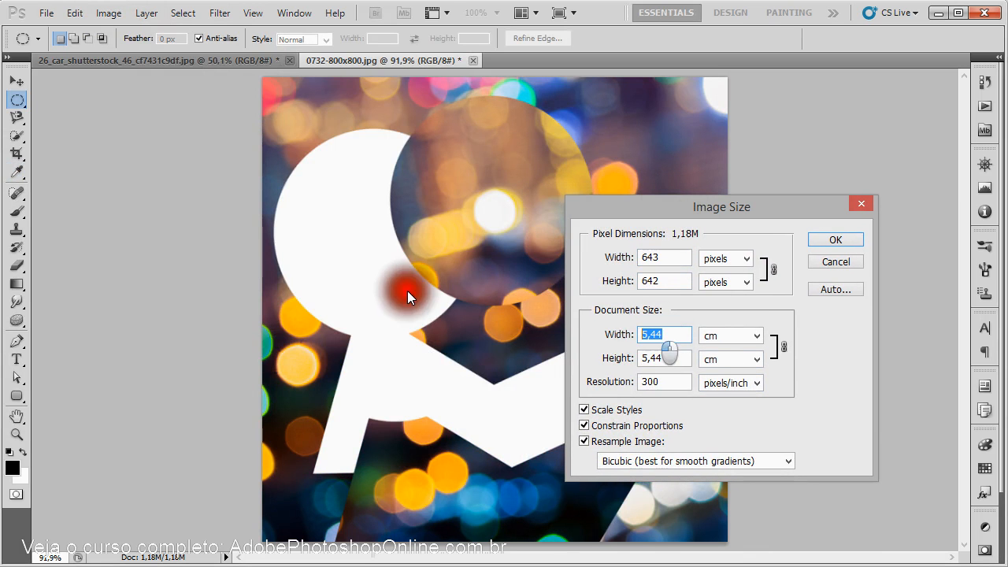
{"action": "type", "text": "5"}
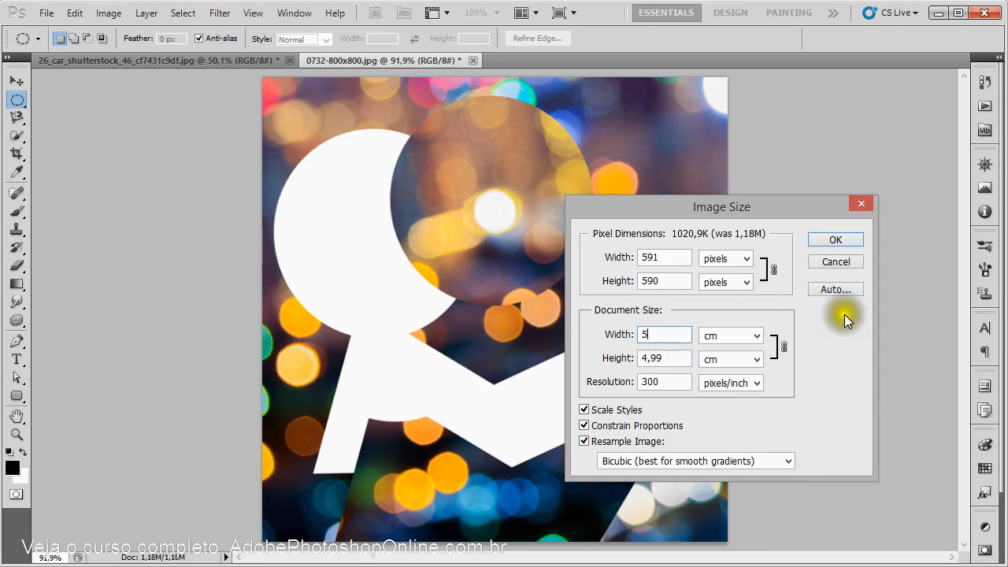
{"action": "left_click", "coordinate": [587, 252]}
{"action": "type", "text": "1000"}
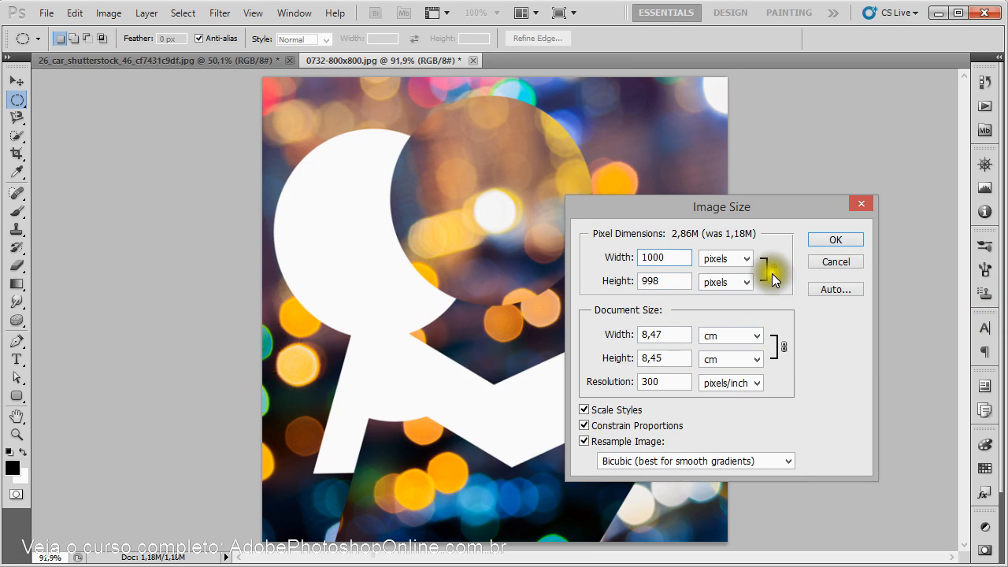
Turn off Constrain Proportions, resize the image to 1000 pixels wide, and undo the resize
{"action": "left_click", "coordinate": [619, 411]}
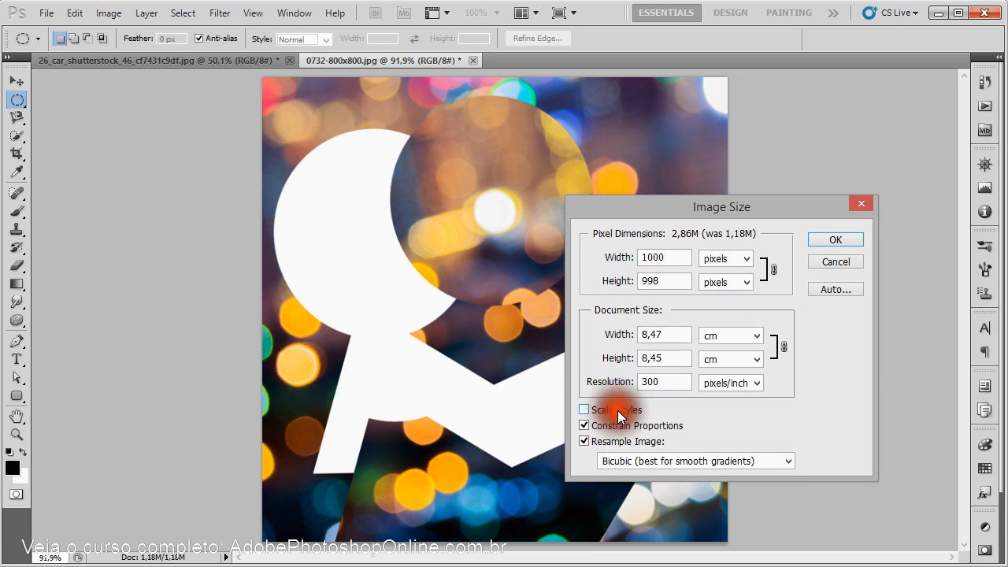
{"action": "left_click", "coordinate": [619, 425]}
{"action": "left_click", "coordinate": [619, 425]}
{"action": "left_click", "coordinate": [620, 426]}
{"action": "left_click", "coordinate": [619, 425]}
{"action": "left_click", "coordinate": [619, 426]}
{"action": "left_click", "coordinate": [619, 425]}
{"action": "double_click", "coordinate": [664, 256]}
{"action": "type", "text": "1000"}
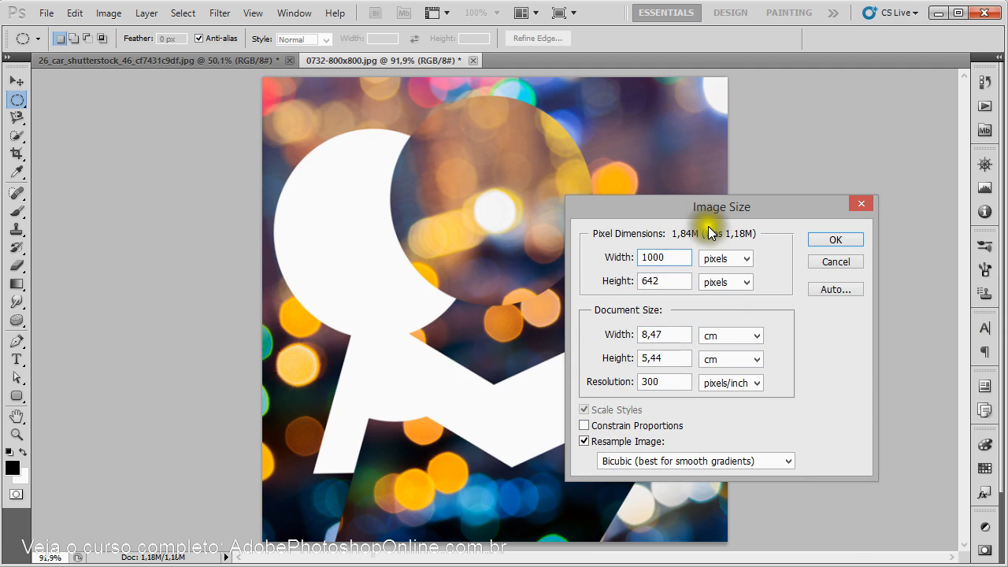
{"action": "left_click", "coordinate": [834, 244]}
{"action": "key", "text": "ctrl+z"}
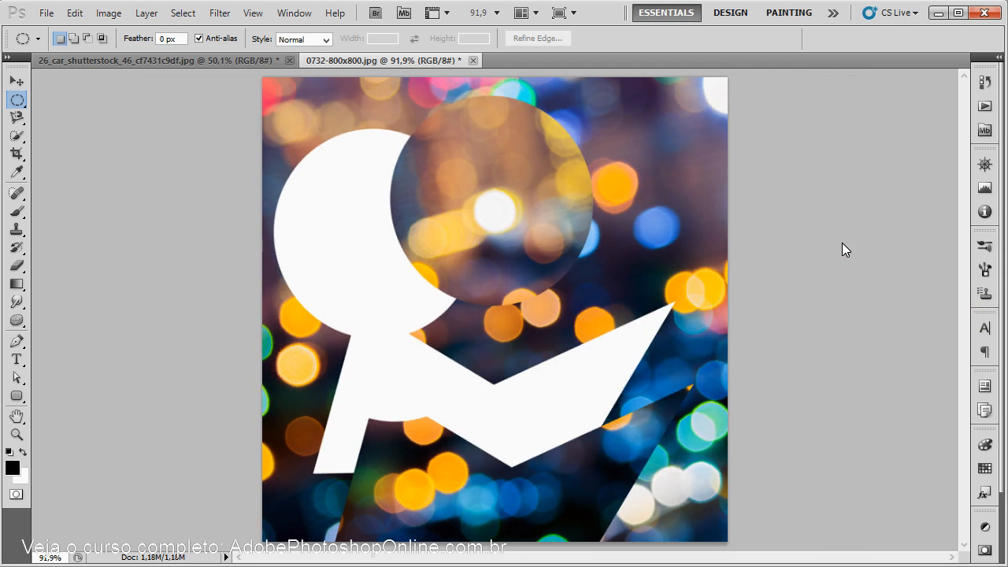
Resize the image proportionally to 1000 pixels wide with Constrain Proportions on, and undo the resize
{"action": "key", "text": "alt+i"}
{"action": "key", "text": "i"}
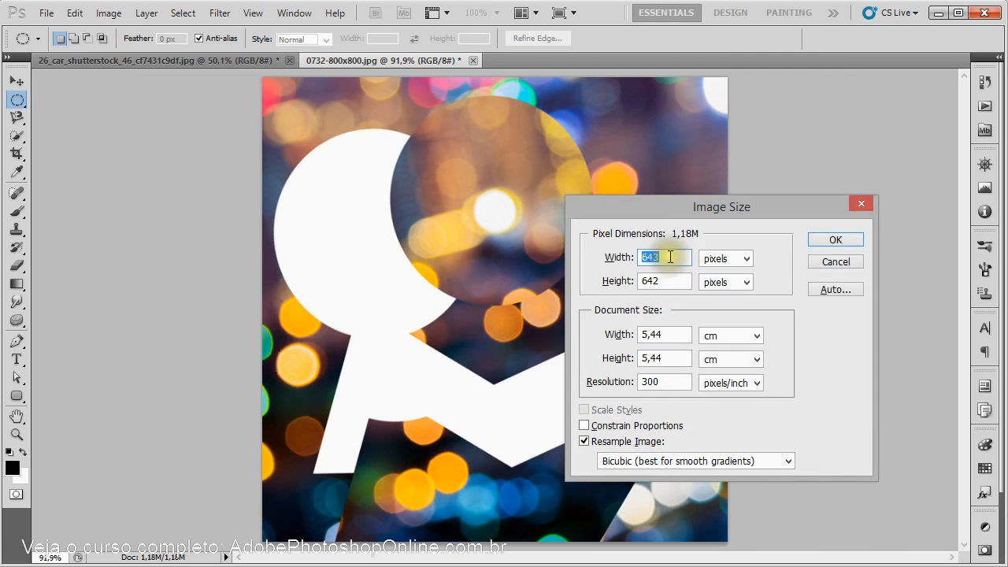
{"action": "left_click", "coordinate": [585, 426]}
{"action": "type", "text": "1000"}
{"action": "key", "text": "Return"}
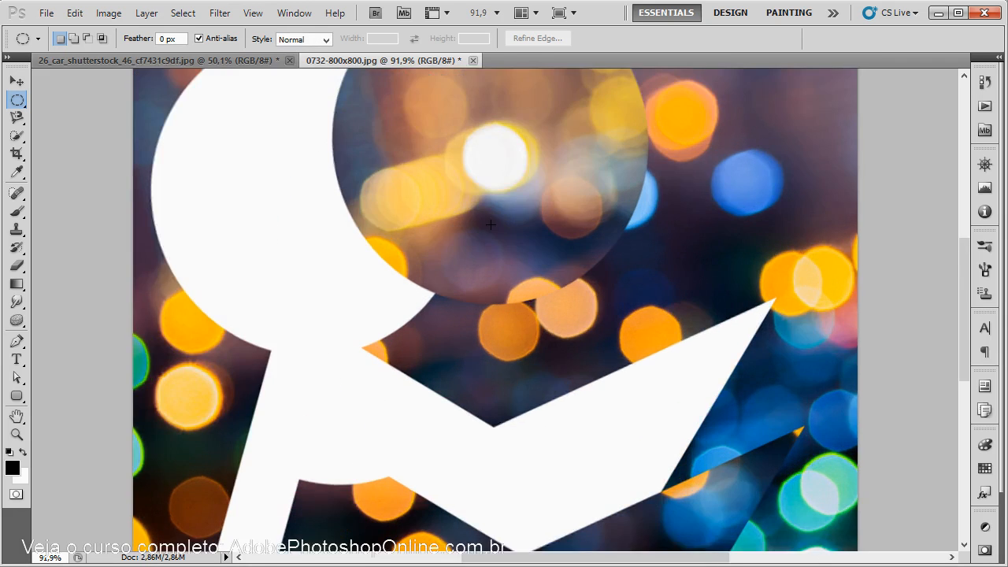
{"action": "key", "text": "ctrl+z"}
{"action": "key", "text": "ctrl+z"}
{"action": "key", "text": "ctrl+z"}
{"action": "key", "text": "ctrl+z"}
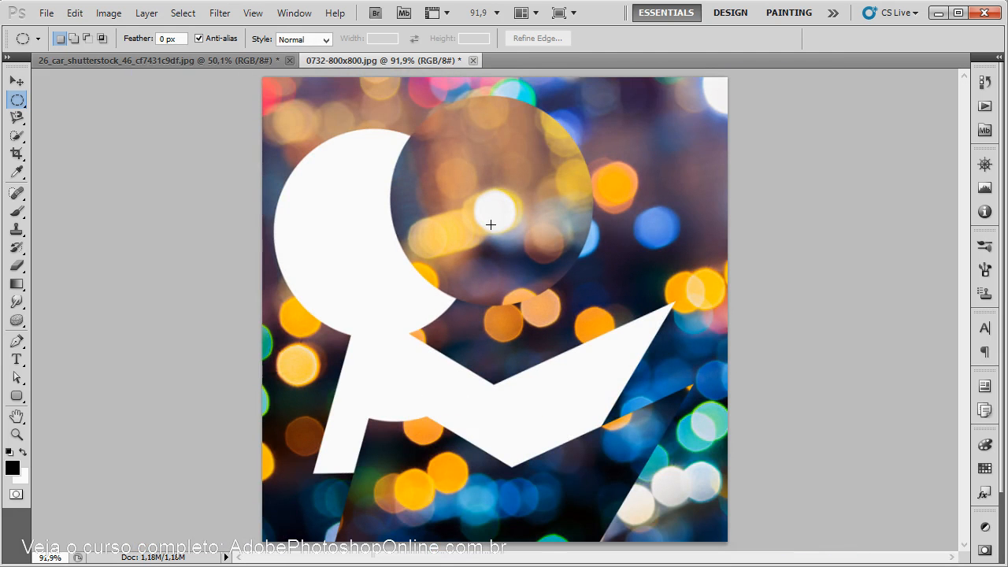
Reduce the canvas width to 500 pixels from a centred anchor, and undo the canvas change
{"action": "left_click", "coordinate": [109, 12]}
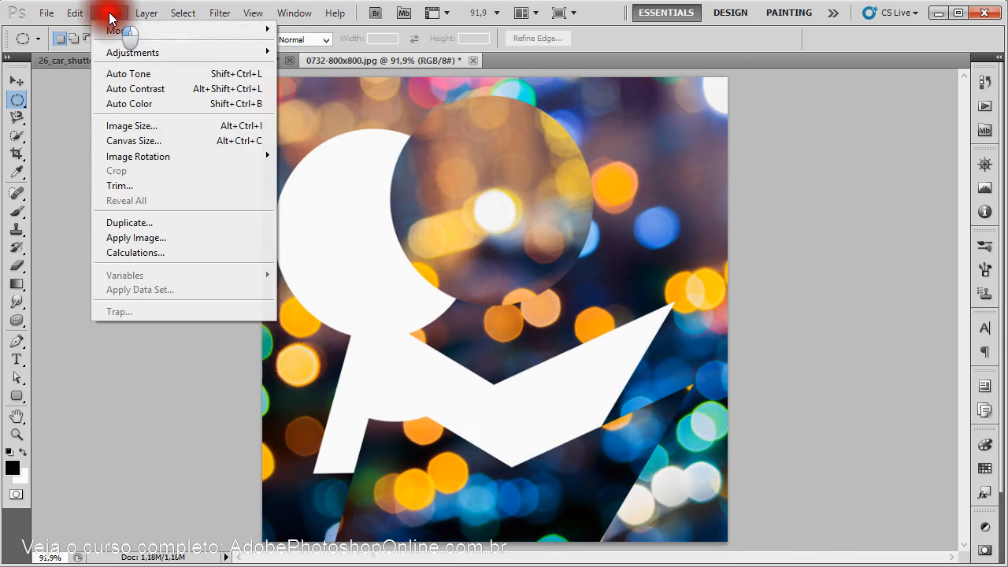
{"action": "mouse_move", "coordinate": [161, 61]}
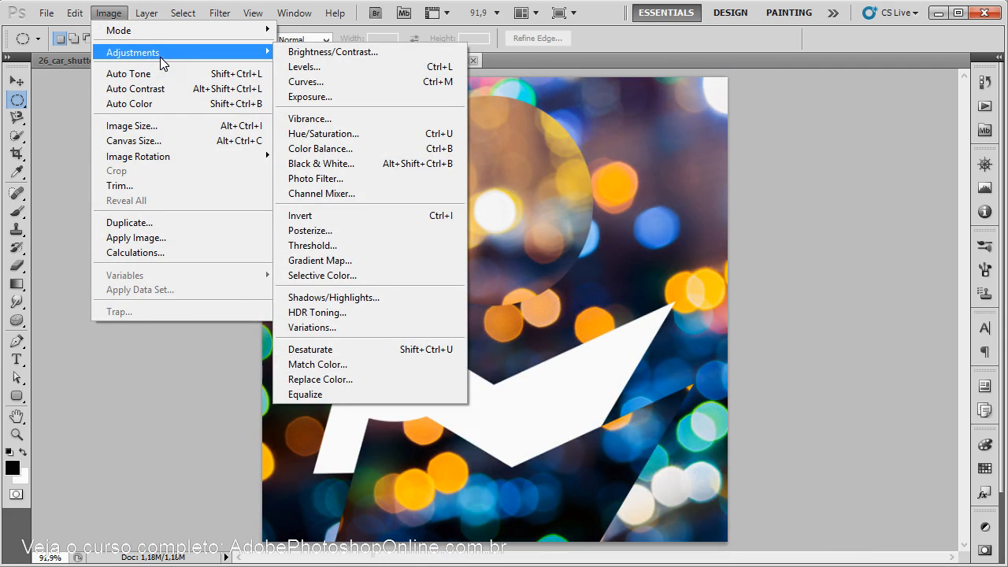
{"action": "mouse_move", "coordinate": [157, 153]}
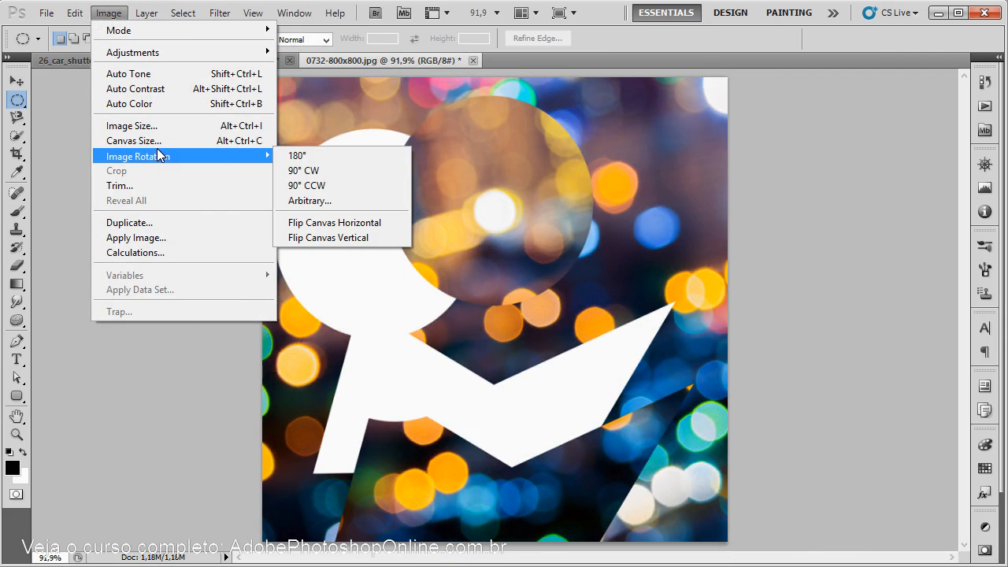
{"action": "left_click", "coordinate": [171, 141]}
{"action": "left_click_drag", "start_coordinate": [483, 6], "coordinate": [622, 207]}
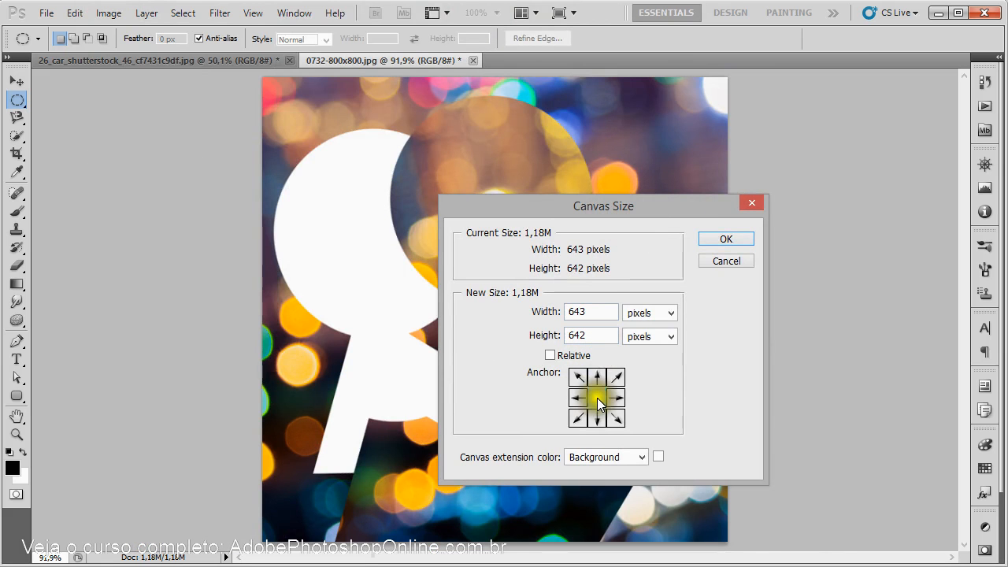
{"action": "double_click", "coordinate": [590, 311]}
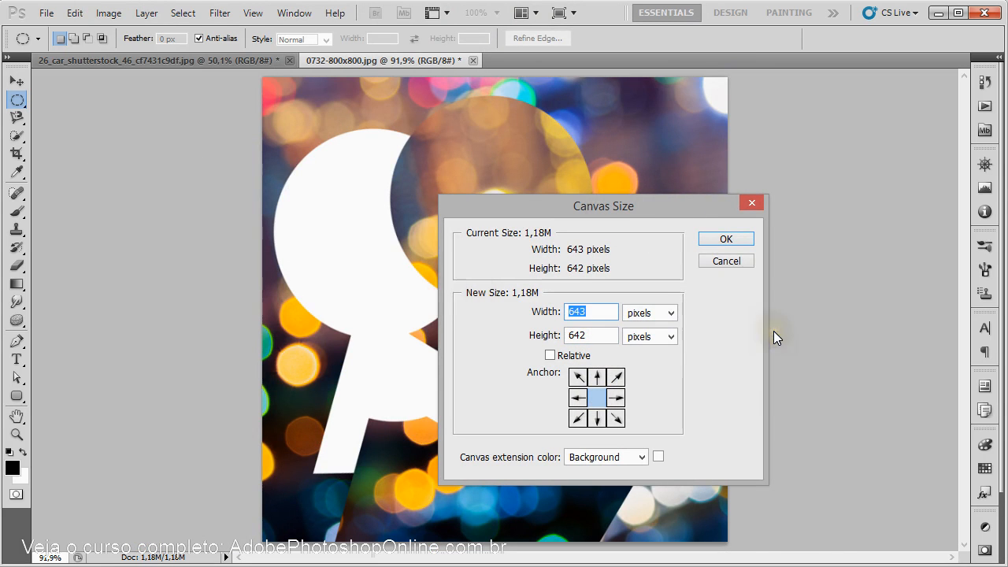
{"action": "type", "text": "500"}
{"action": "key", "text": "Return"}
{"action": "key", "text": "Return"}
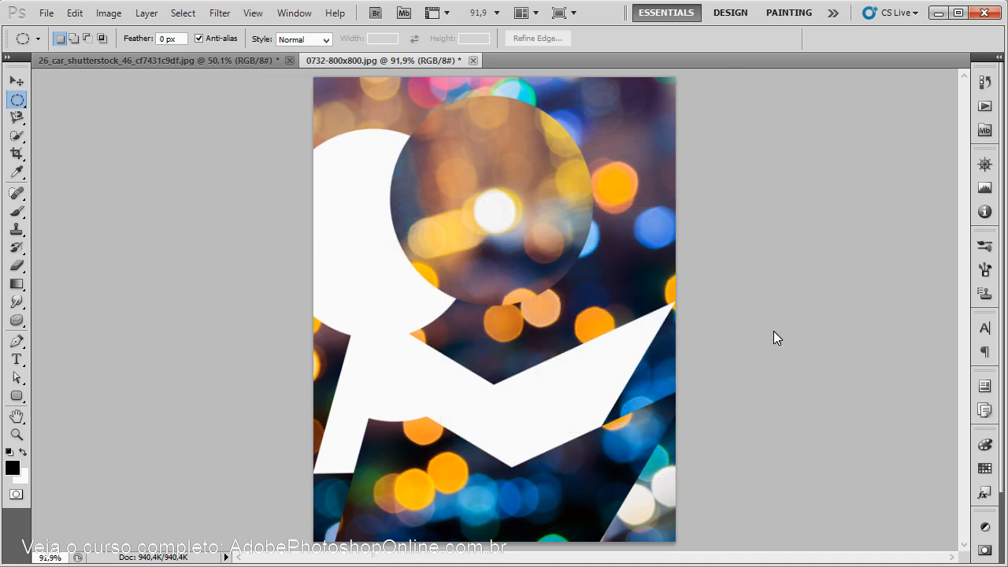
{"action": "key", "text": "ctrl+z"}
{"action": "key", "text": "ctrl+z"}
{"action": "key", "text": "ctrl+z"}
{"action": "key", "text": "ctrl+z"}
{"action": "key", "text": "ctrl+z"}
Extend the canvas beyond all four sides of the image with the Crop tool, adding a white border
{"action": "left_click", "coordinate": [109, 12]}
{"action": "left_click", "coordinate": [118, 14]}
{"action": "left_click", "coordinate": [116, 20]}
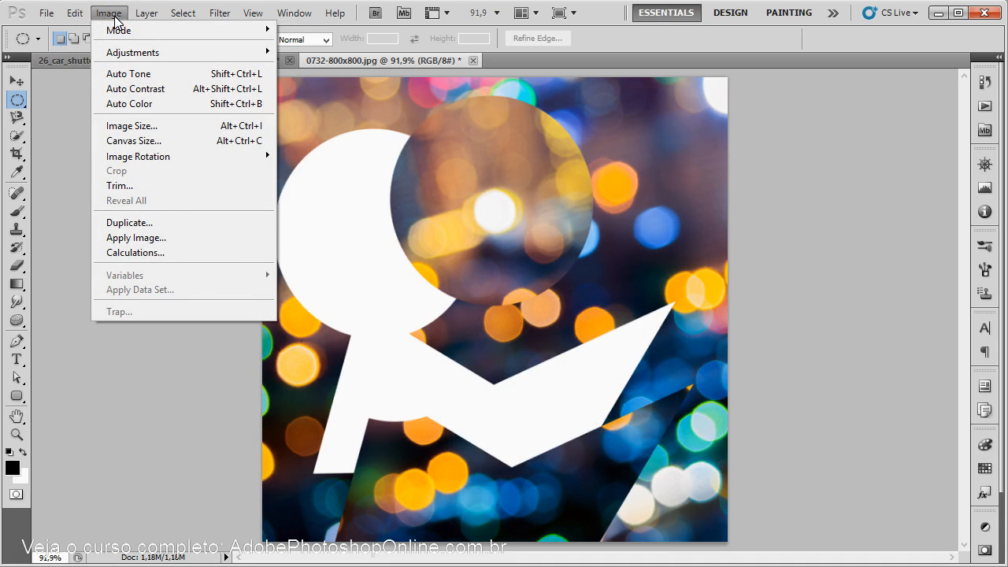
{"action": "left_click", "coordinate": [489, 174]}
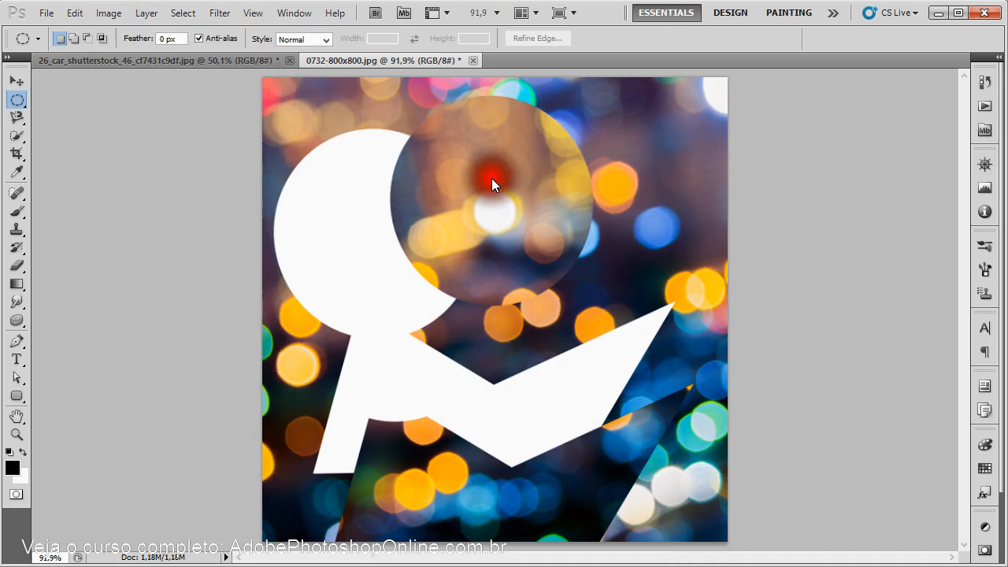
{"action": "key", "text": "ctrl+minus"}
{"action": "key", "text": "ctrl+minus"}
{"action": "key", "text": "ctrl+minus"}
{"action": "left_click", "coordinate": [489, 175]}
{"action": "key", "text": "c"}
{"action": "left_click_drag", "start_coordinate": [383, 182], "coordinate": [635, 448]}
{"action": "left_click_drag", "start_coordinate": [579, 227], "coordinate": [671, 155]}
{"action": "key", "text": "Return"}
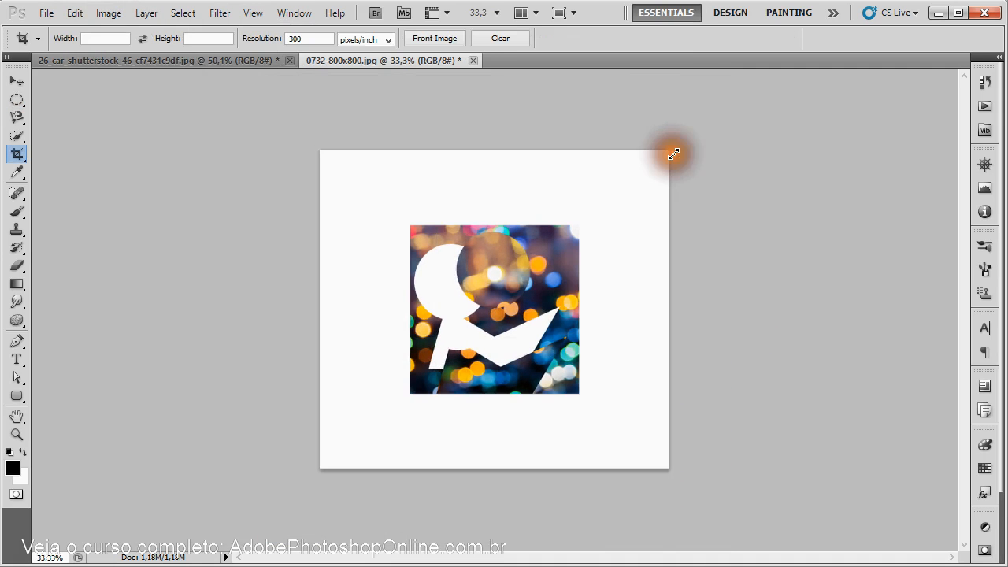
Trim the white border away from all four sides, based on the bottom right pixel color
{"action": "key", "text": "ctrl+plus"}
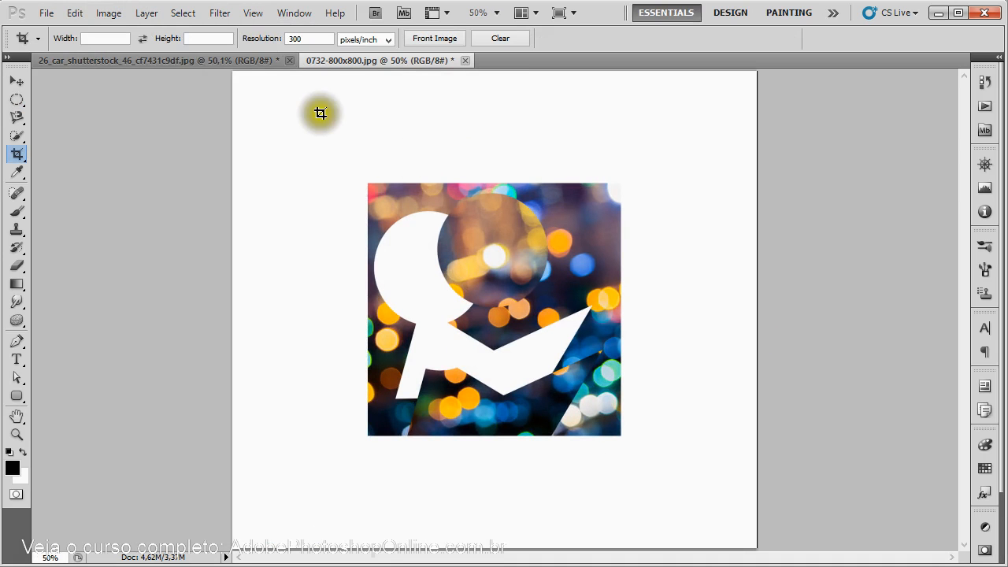
{"action": "left_click", "coordinate": [109, 12]}
{"action": "left_click", "coordinate": [138, 185]}
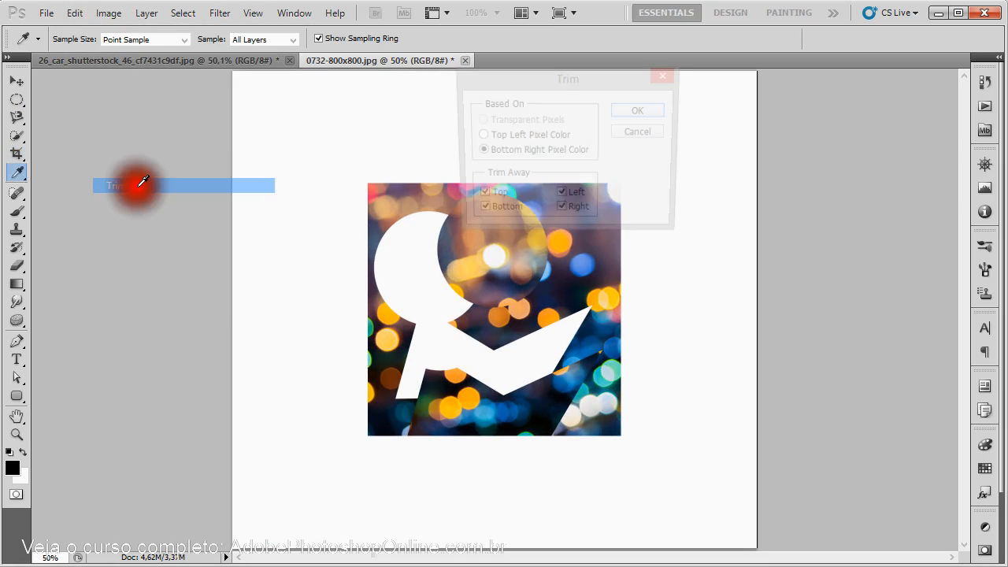
{"action": "left_click", "coordinate": [644, 113]}
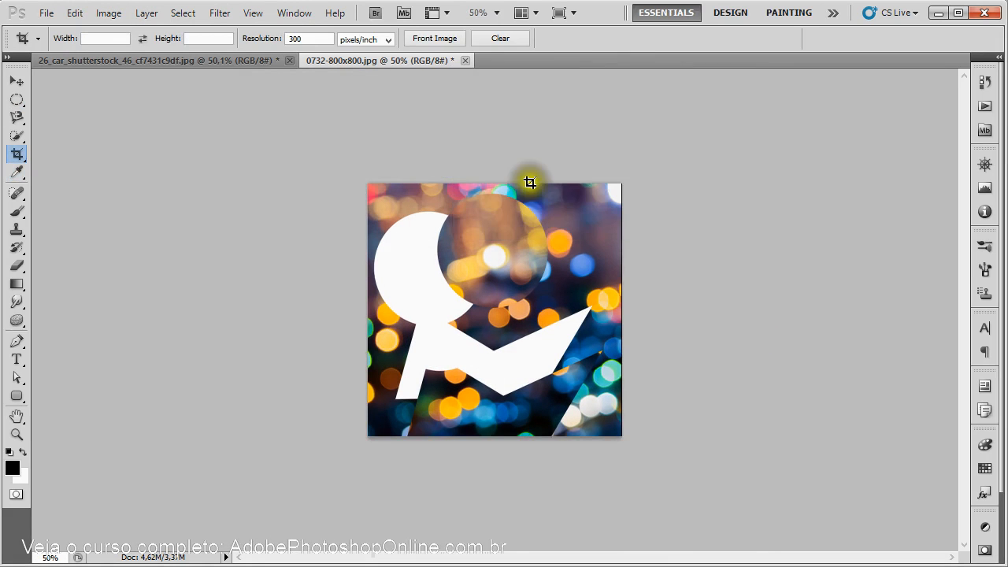
{"action": "key", "text": "ctrl+plus"}
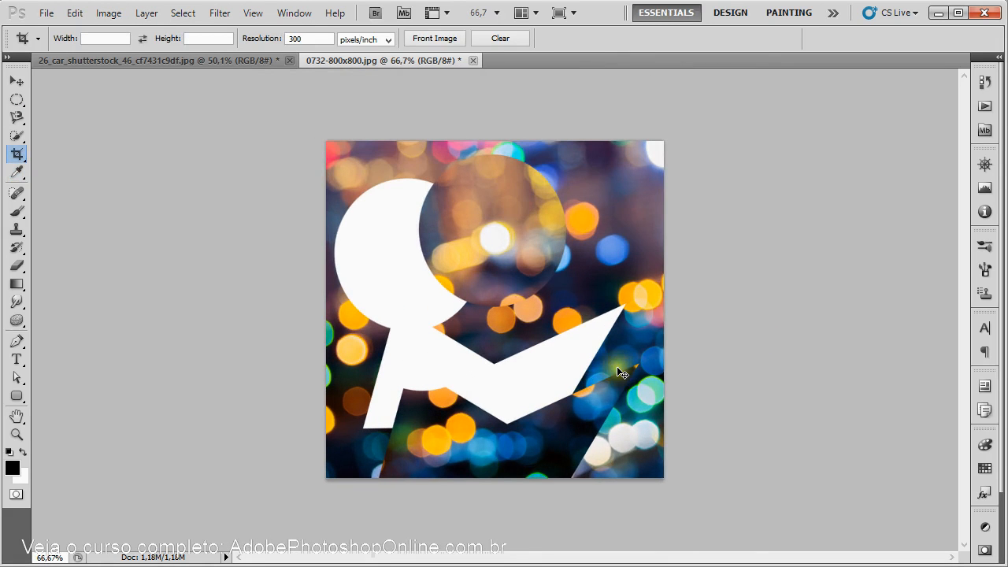
Look over the layer commands and select the entire image
{"action": "left_click", "coordinate": [148, 14]}
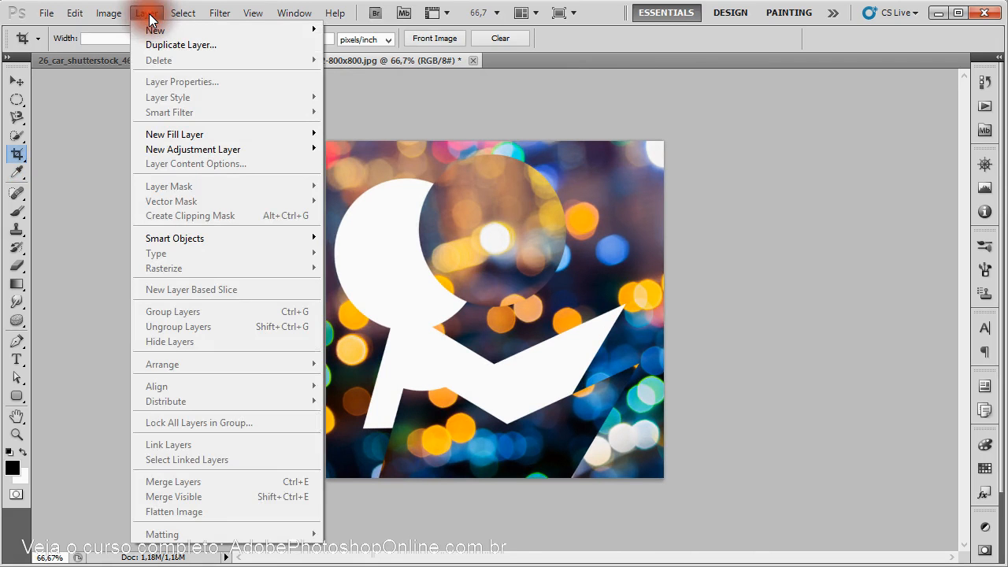
{"action": "mouse_move", "coordinate": [294, 13]}
{"action": "key", "text": "Escape"}
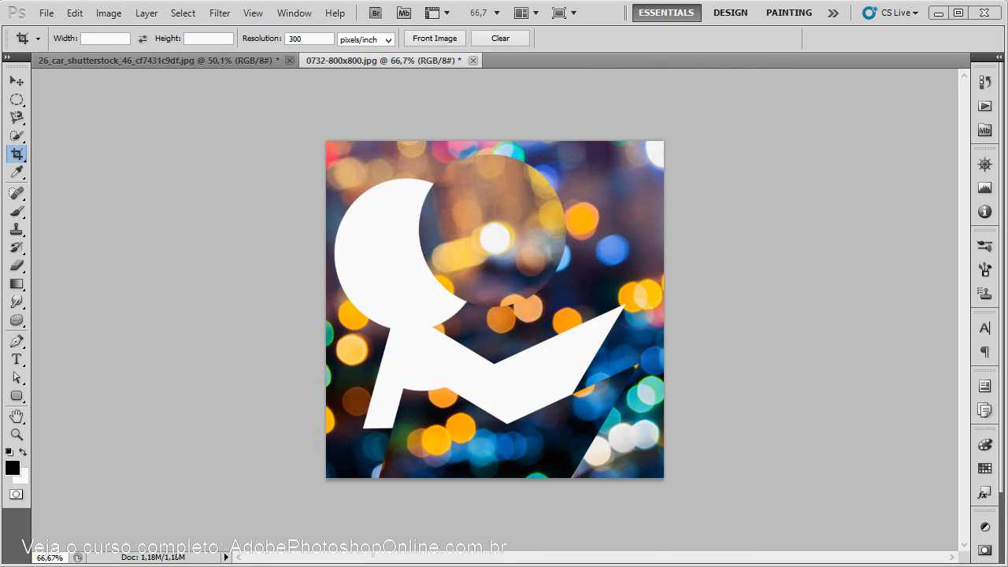
{"action": "left_click", "coordinate": [141, 13]}
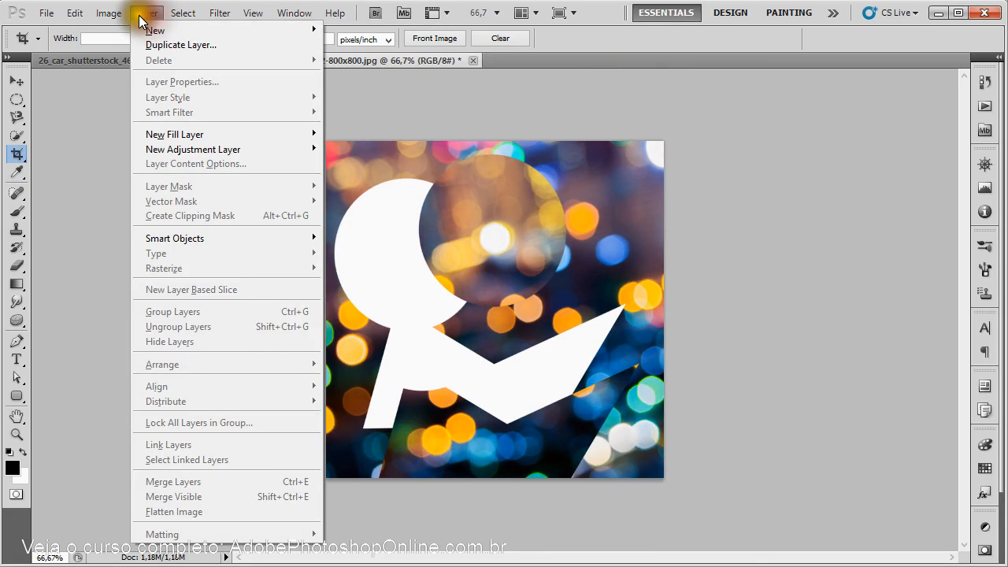
{"action": "mouse_move", "coordinate": [153, 33]}
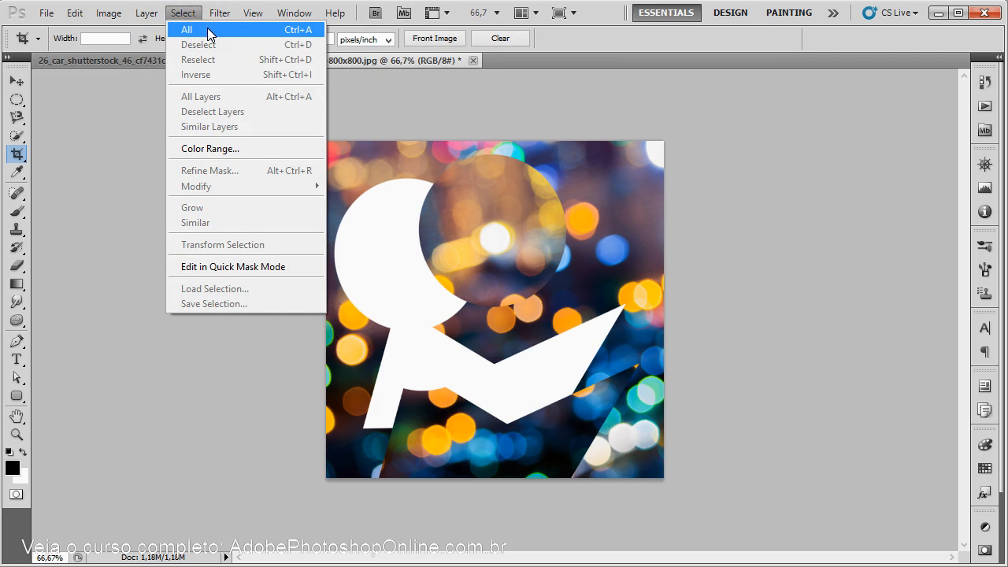
{"action": "left_click", "coordinate": [207, 29]}
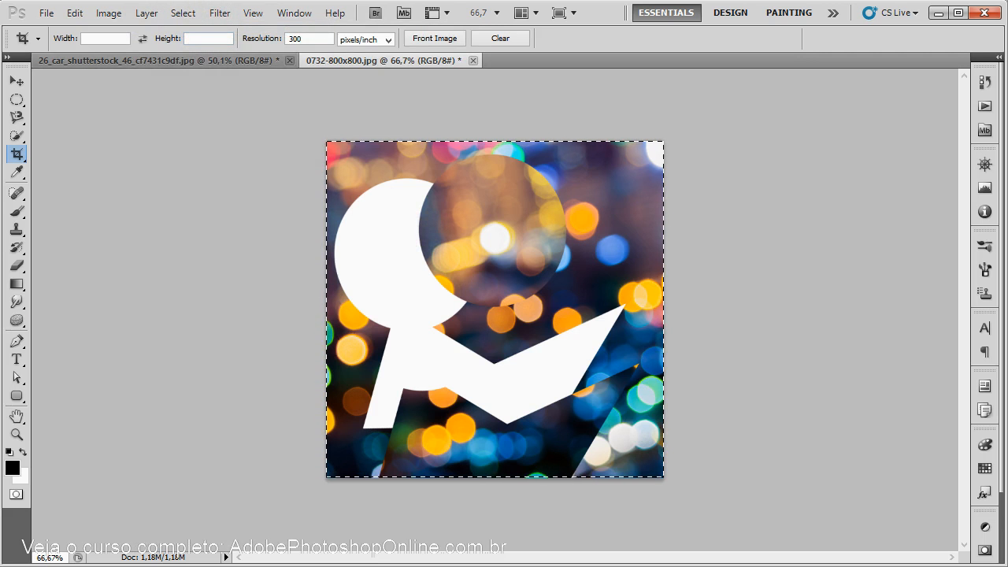
Replace the whole-image selection with an elliptical selection over the upper middle of the image
{"action": "left_click", "coordinate": [16, 100]}
{"action": "left_click", "coordinate": [87, 112]}
{"action": "left_click_drag", "start_coordinate": [394, 179], "coordinate": [583, 347]}
Invert the elliptical selection to cover its surroundings, and invert it back to the ellipse
{"action": "left_click", "coordinate": [183, 12]}
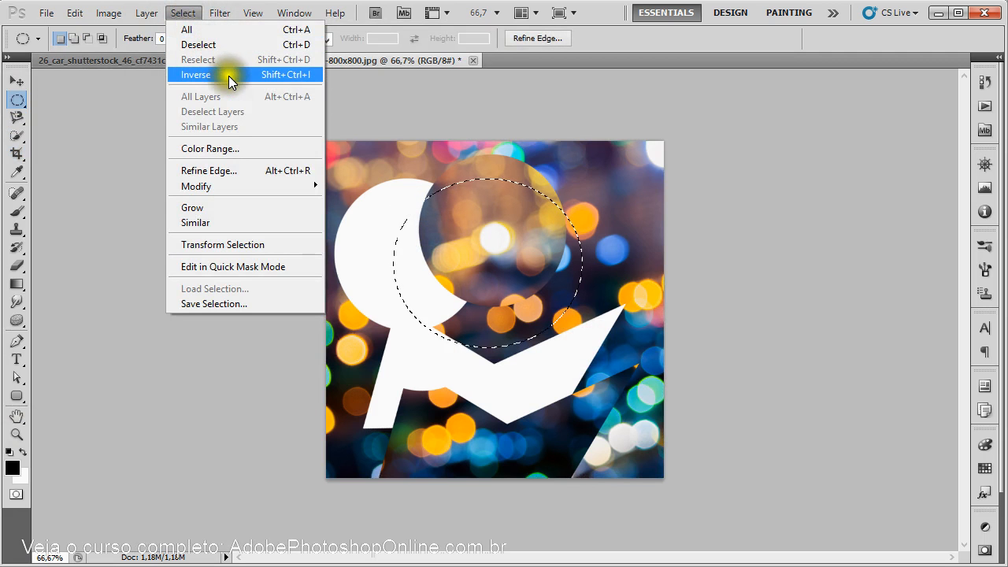
{"action": "left_click", "coordinate": [196, 75]}
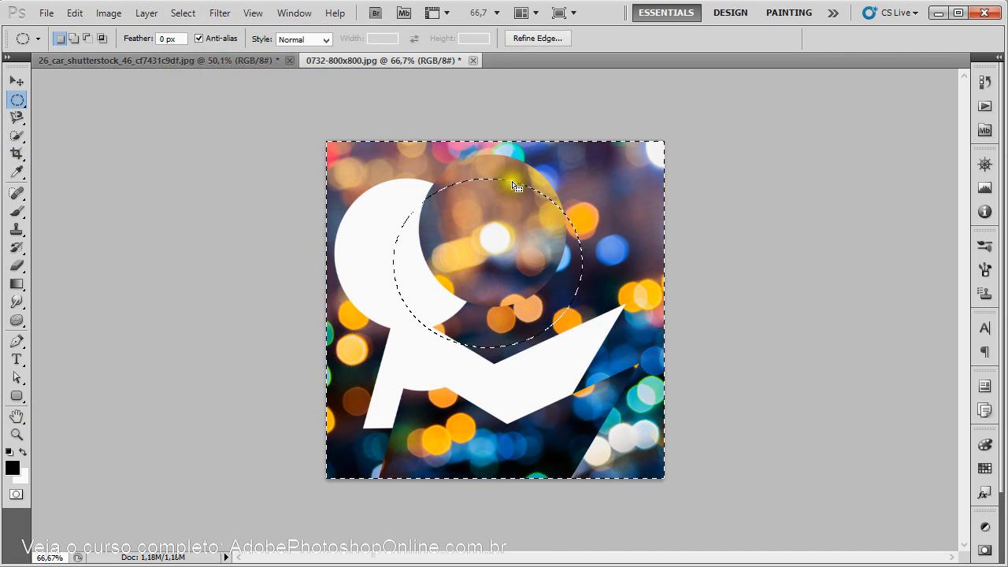
{"action": "left_click", "coordinate": [182, 13]}
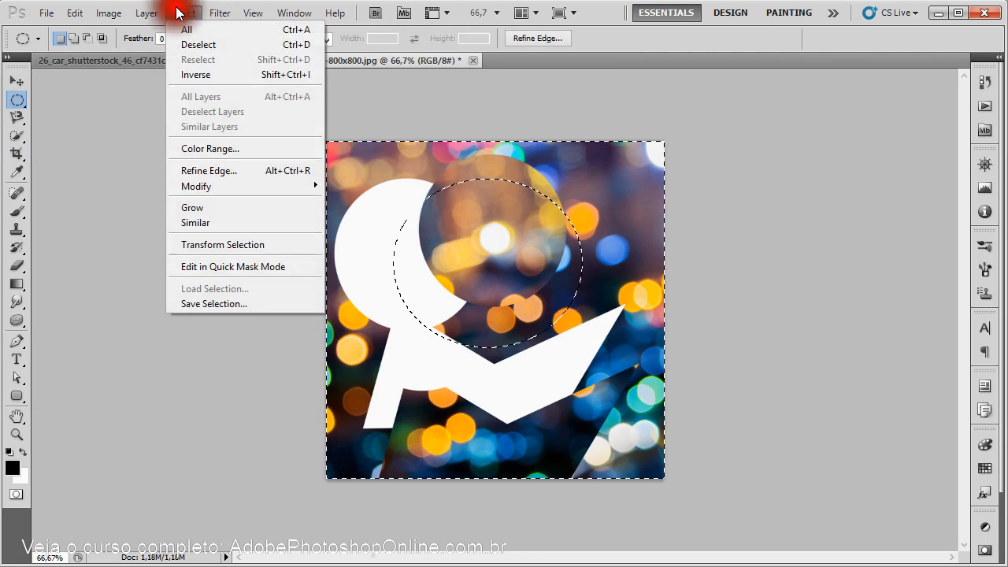
{"action": "left_click", "coordinate": [197, 73]}
Expand the elliptical selection by 50 pixels, and undo the expansion
{"action": "left_click", "coordinate": [189, 22]}
{"action": "mouse_move", "coordinate": [244, 189]}
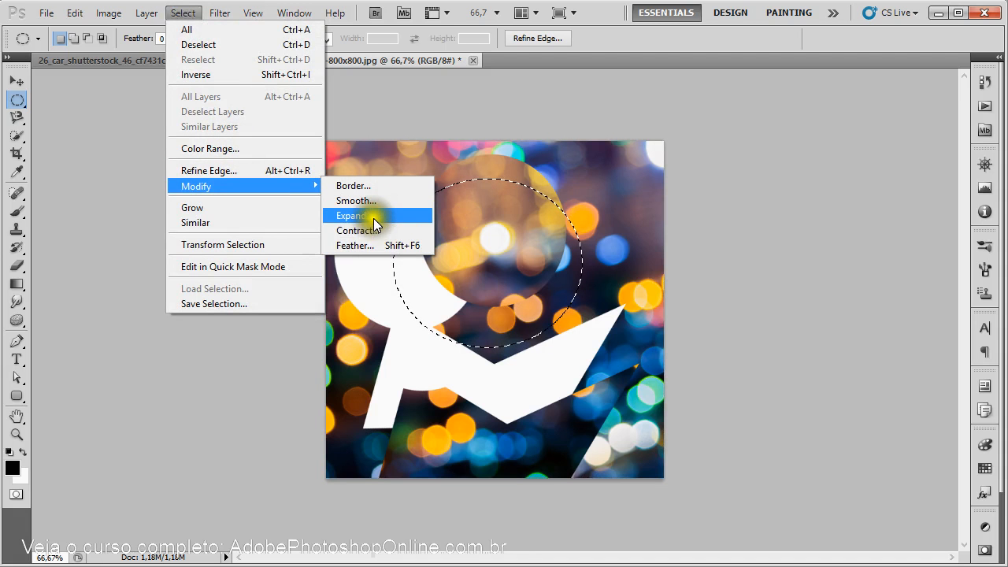
{"action": "left_click", "coordinate": [350, 216]}
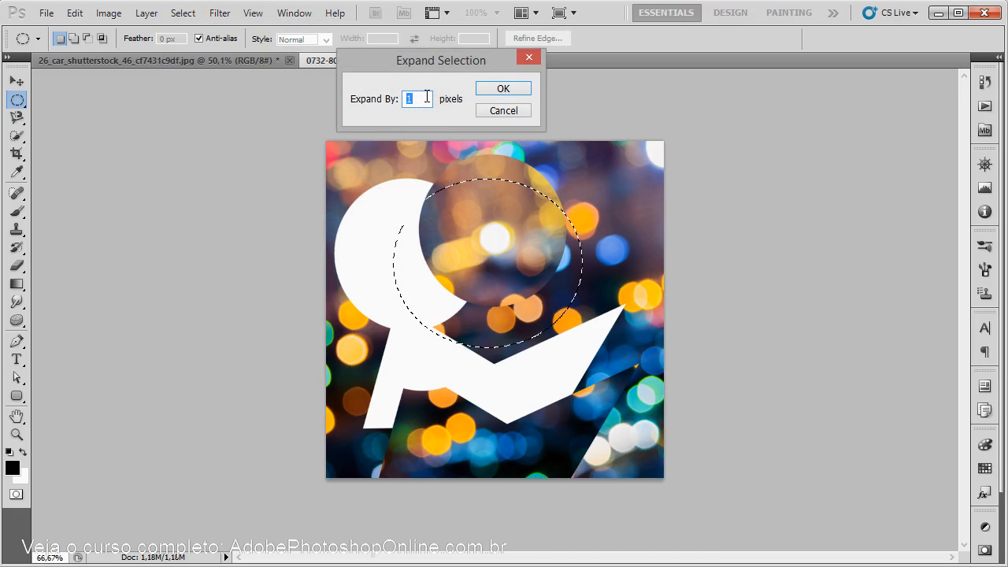
{"action": "type", "text": "50"}
{"action": "key", "text": "Return"}
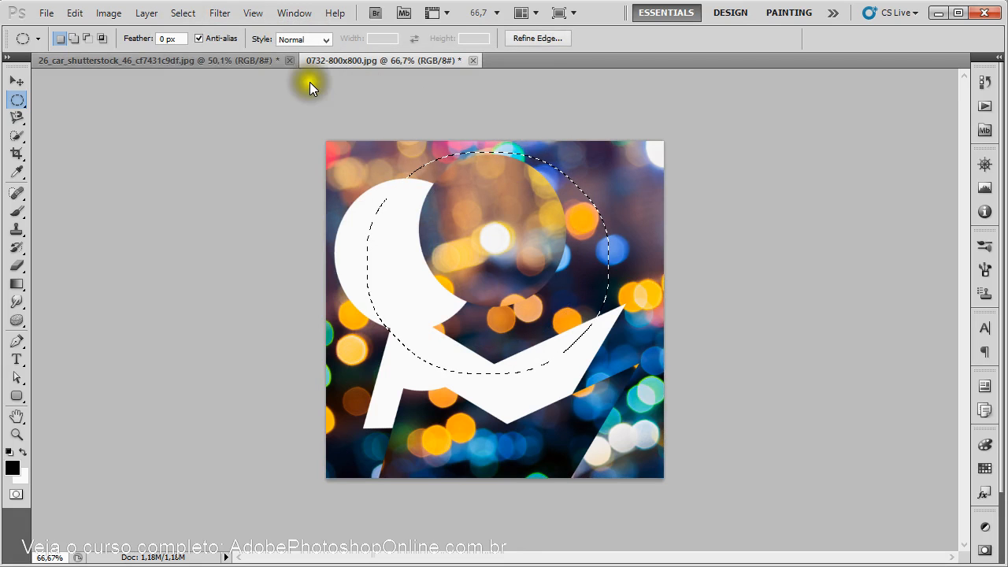
{"action": "left_click", "coordinate": [180, 14]}
{"action": "mouse_move", "coordinate": [210, 186]}
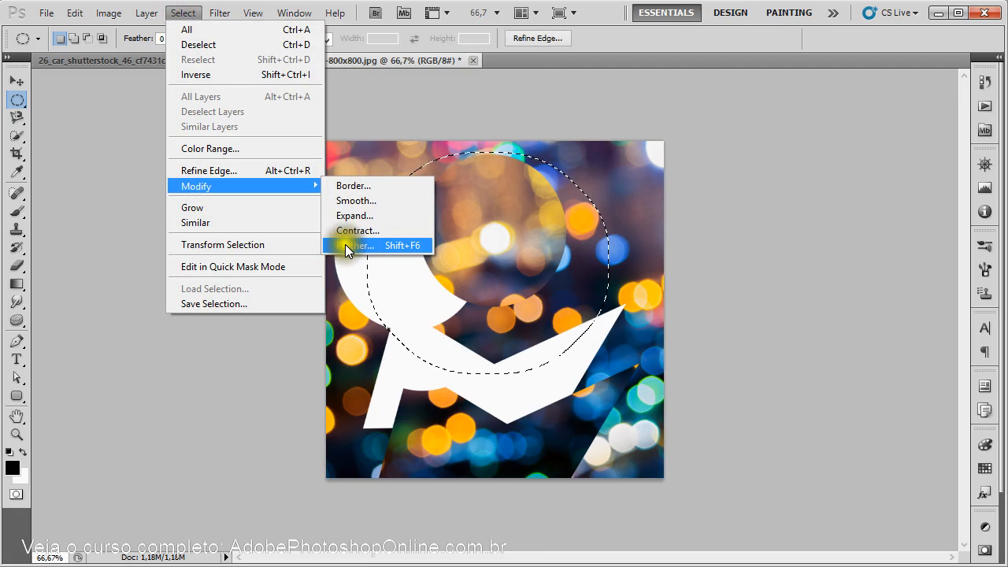
{"action": "left_click", "coordinate": [527, 205]}
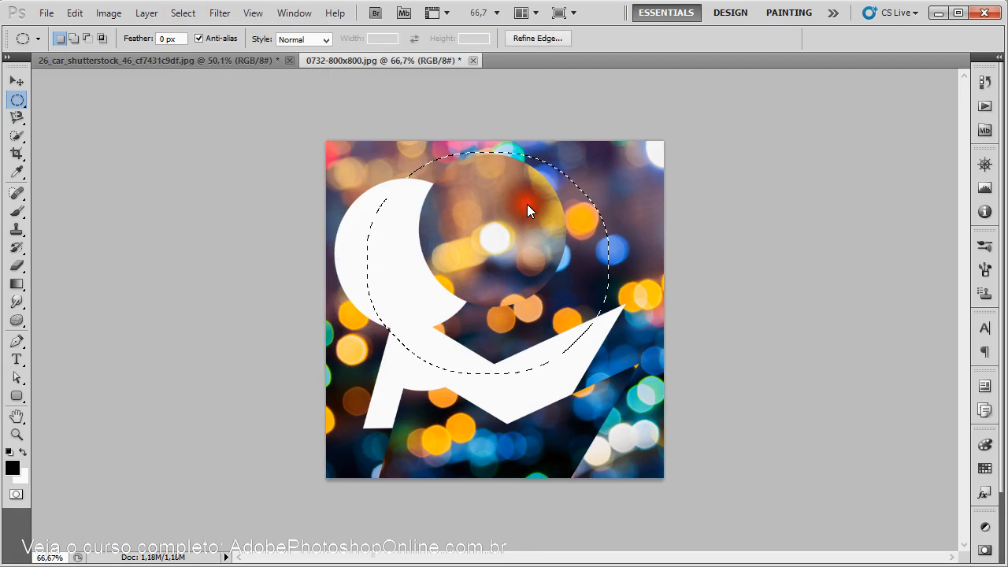
{"action": "key", "text": "ctrl+z"}
Try filling the ellipse with black and with orange sampled from a nearby light spot, undoing each fill
{"action": "key", "text": "alt+BackSpace"}
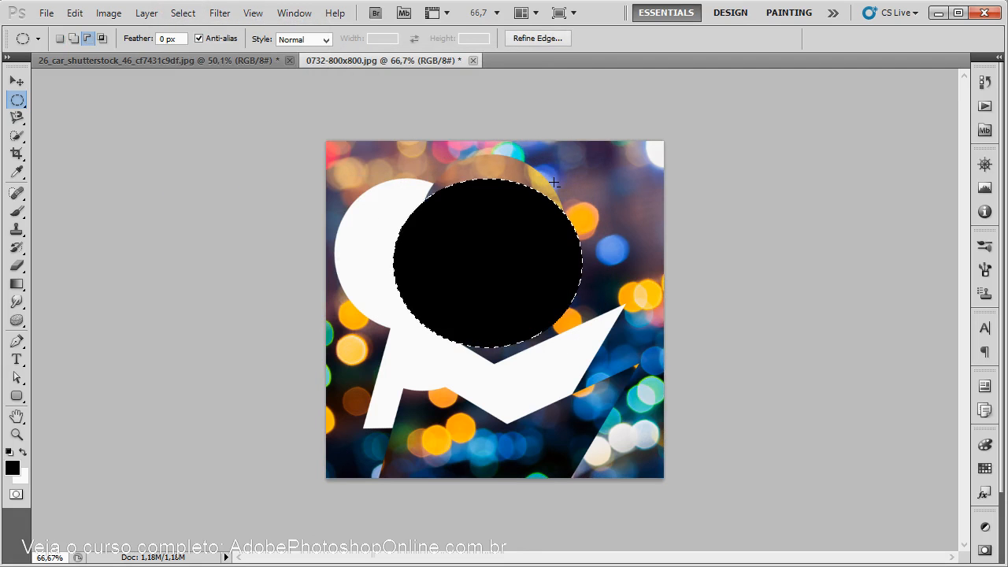
{"action": "key", "text": "ctrl+z"}
{"action": "key", "text": "i"}
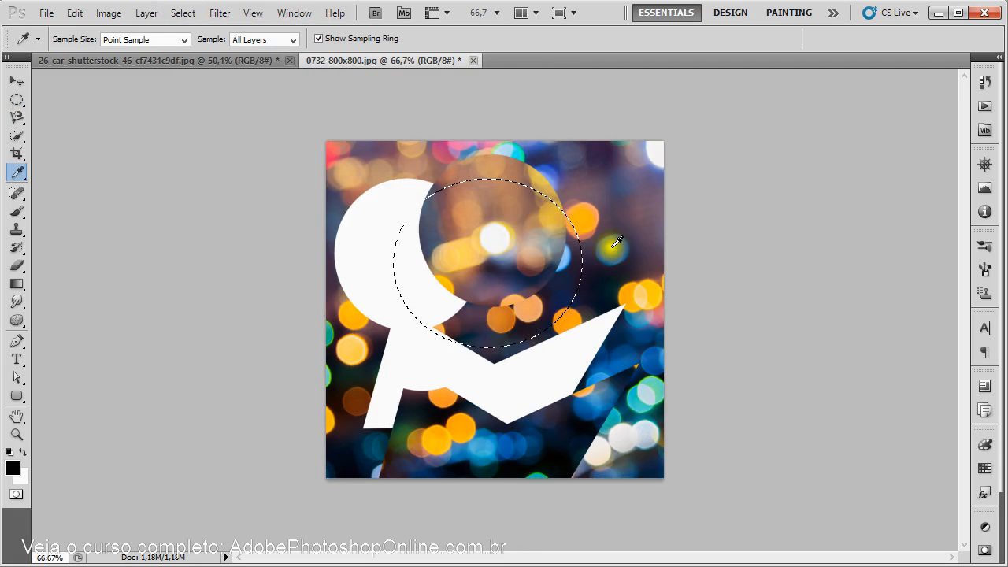
{"action": "left_click", "coordinate": [590, 216]}
{"action": "key", "text": "alt+BackSpace"}
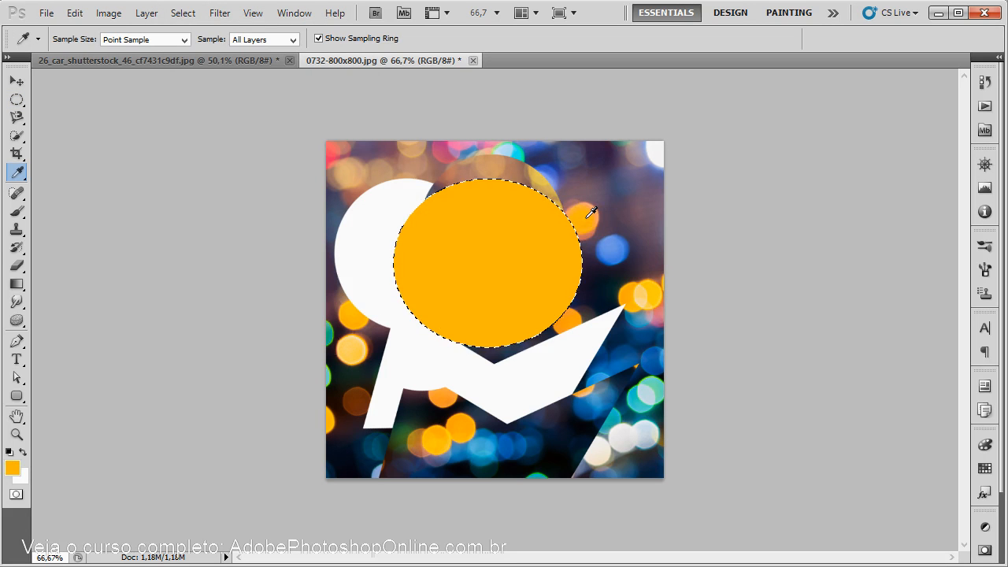
{"action": "key", "text": "ctrl+z"}
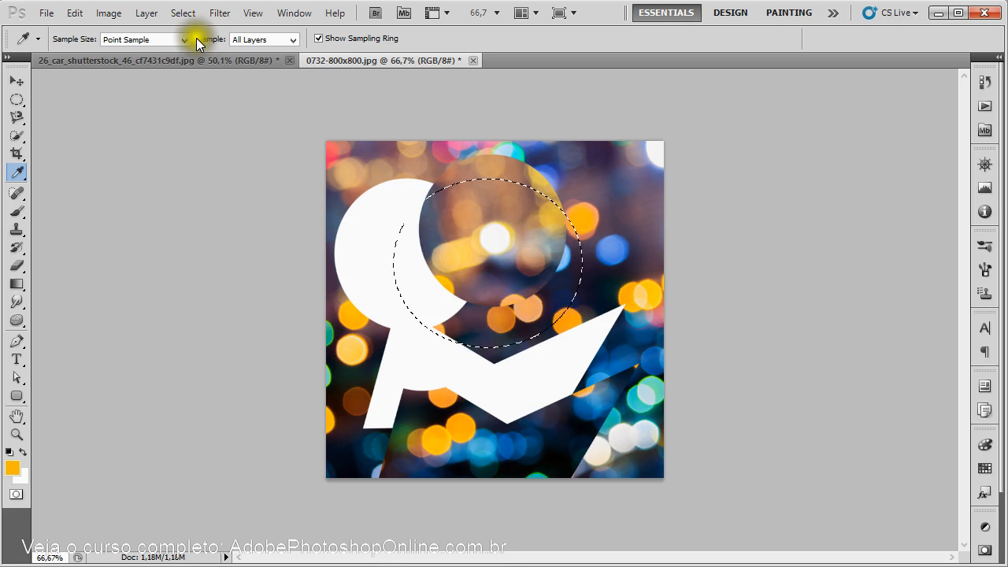
Feather the elliptical selection by 50 pixels and fill it with the orange foreground color, undoing both changes
{"action": "left_click", "coordinate": [183, 13]}
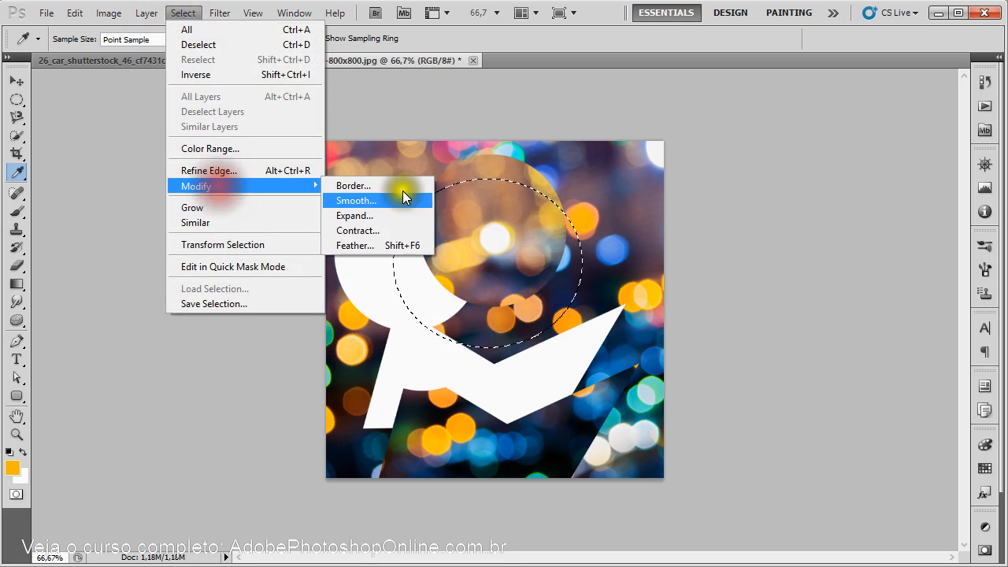
{"action": "left_click", "coordinate": [355, 247]}
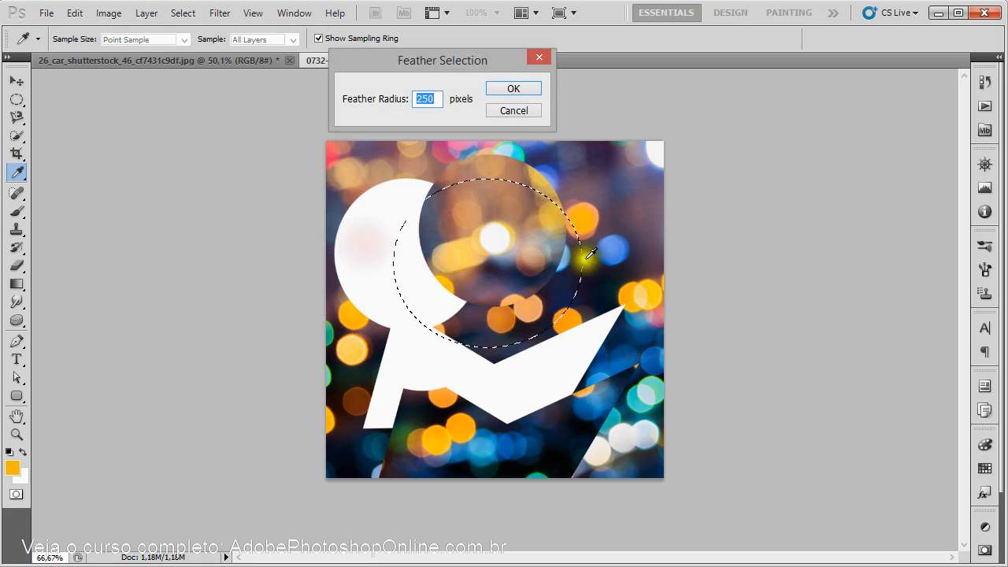
{"action": "type", "text": "50"}
{"action": "key", "text": "Return"}
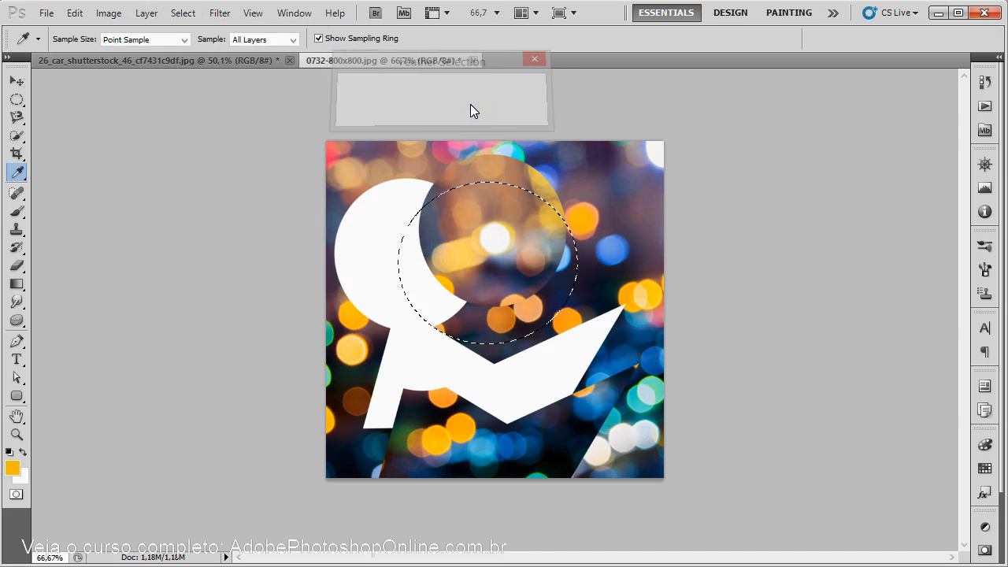
{"action": "key", "text": "alt+BackSpace"}
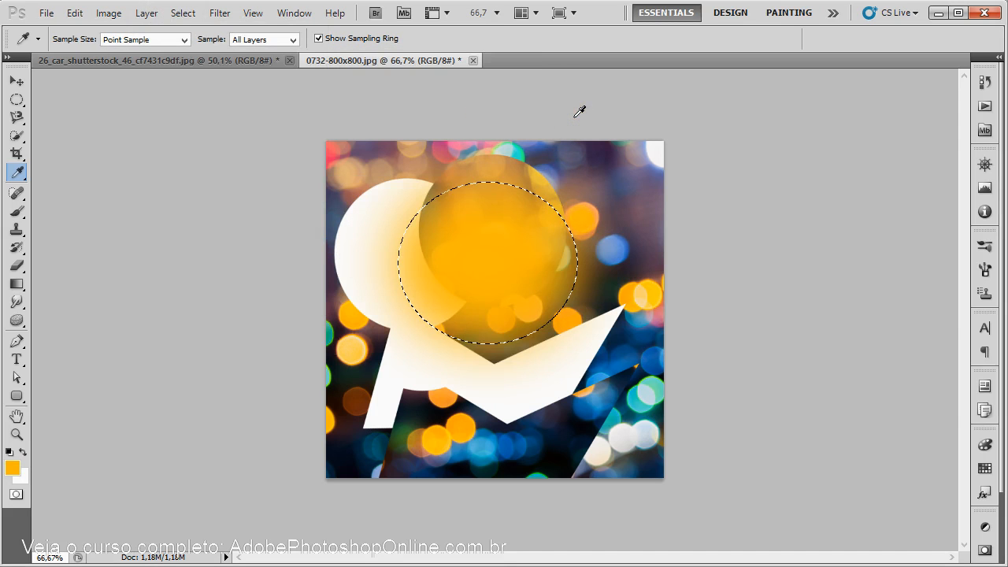
{"action": "key", "text": "ctrl+z"}
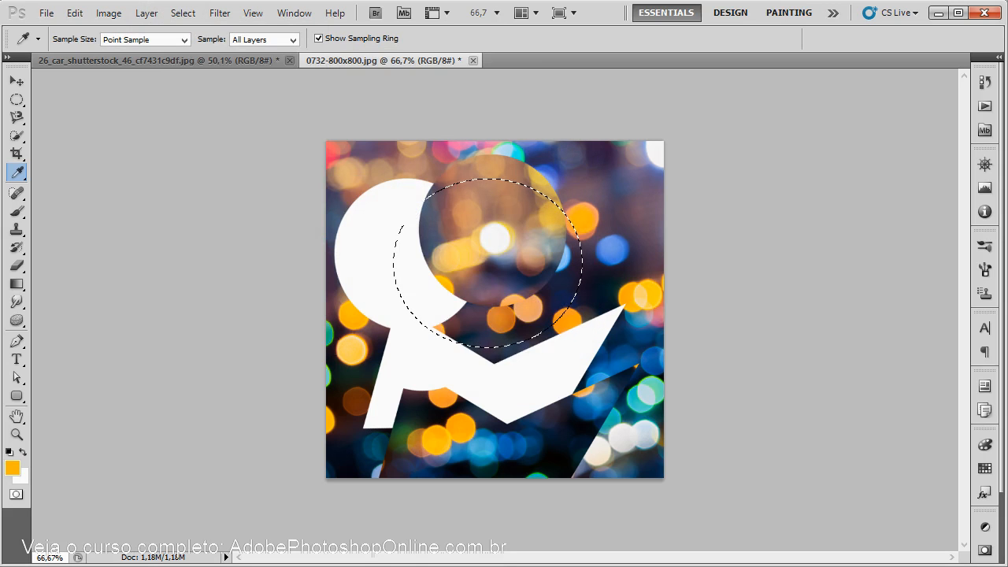
Look over the selection and filter commands, and clear the elliptical selection
{"action": "left_click", "coordinate": [181, 14]}
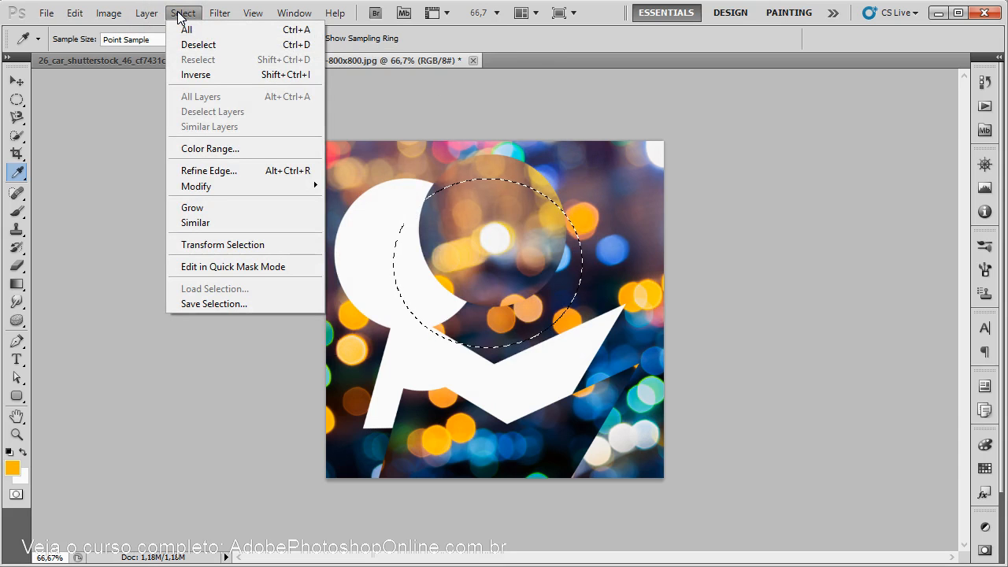
{"action": "mouse_move", "coordinate": [221, 16]}
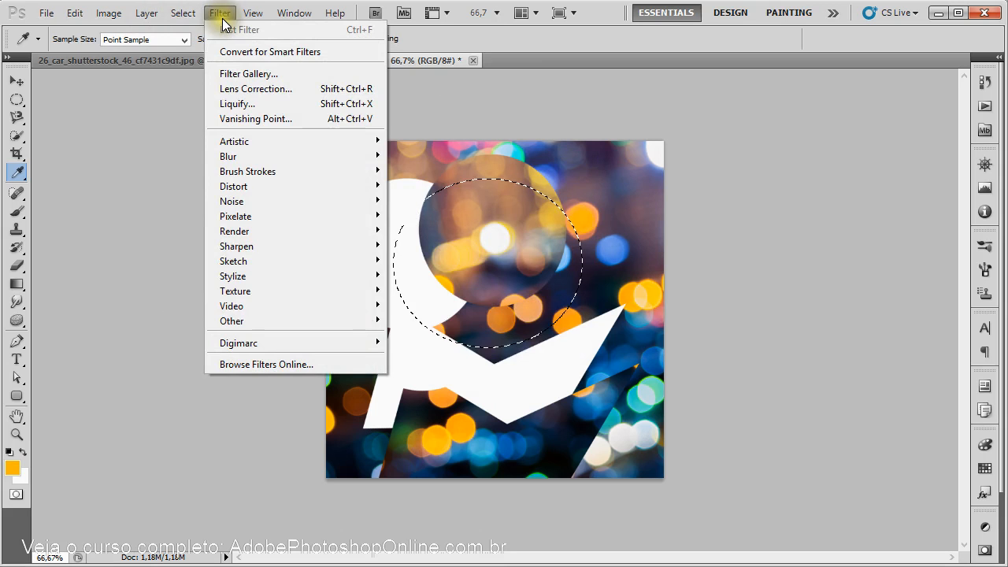
{"action": "left_click", "coordinate": [595, 206]}
{"action": "left_click", "coordinate": [17, 99]}
{"action": "left_click", "coordinate": [419, 192]}
Open the Fresco artistic filter on the image, and resize and reposition its dialog to fit the screen
{"action": "left_click", "coordinate": [218, 14]}
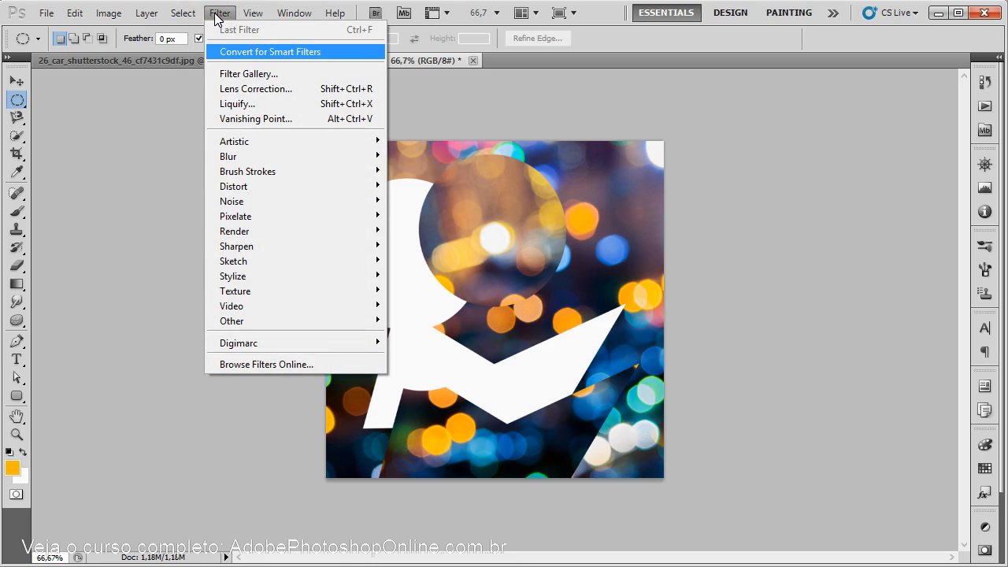
{"action": "mouse_move", "coordinate": [247, 143]}
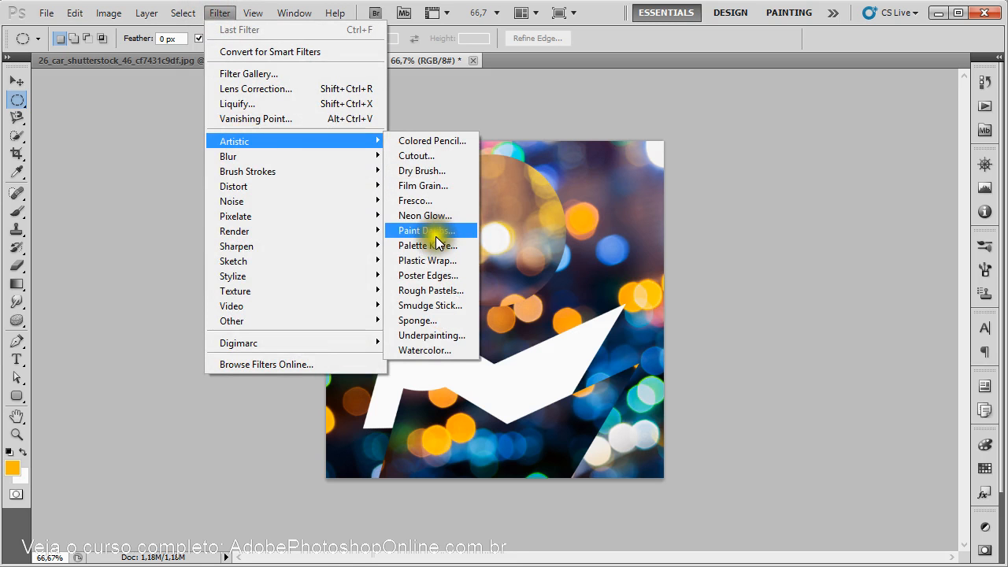
{"action": "left_click", "coordinate": [433, 203]}
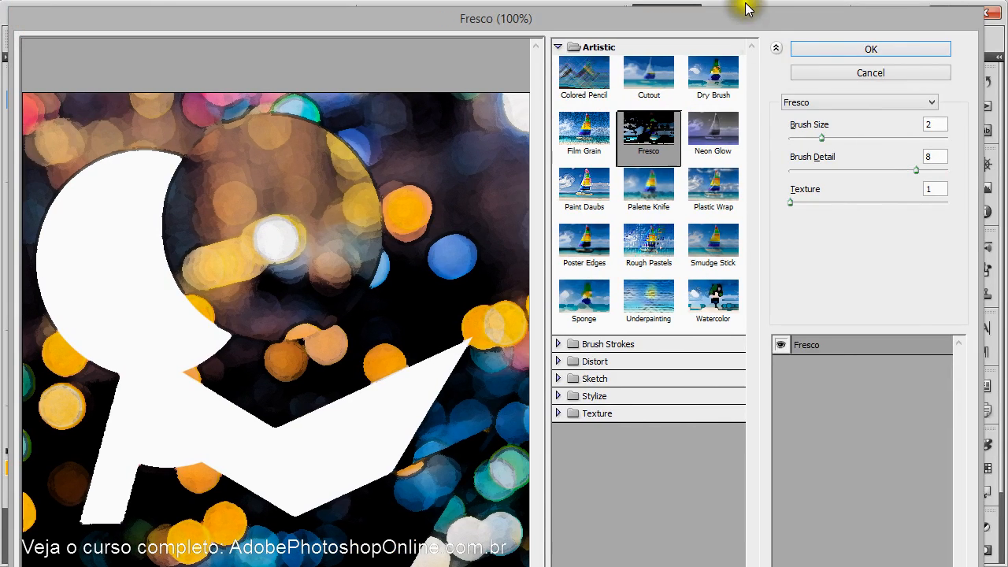
{"action": "left_click_drag", "start_coordinate": [749, 14], "coordinate": [750, 0]}
{"action": "left_click_drag", "start_coordinate": [978, 566], "coordinate": [936, 435]}
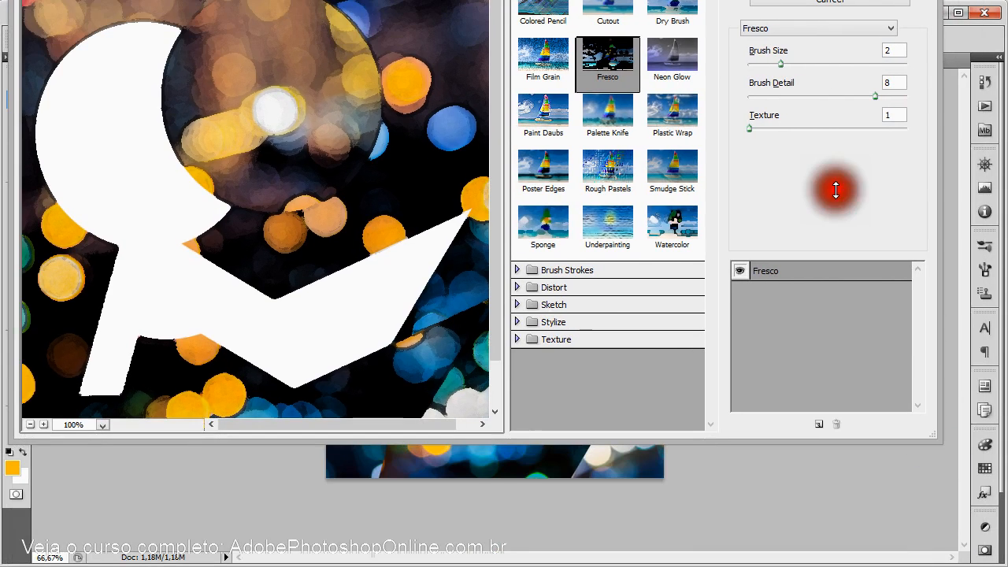
{"action": "left_click_drag", "start_coordinate": [536, 0], "coordinate": [553, 34]}
Preview the Palette Knife, Poster Edges and Rough Pastels artistic filters and the Diffuse Glow distortion
{"action": "left_click", "coordinate": [624, 201]}
{"action": "left_click", "coordinate": [561, 256]}
{"action": "left_click", "coordinate": [628, 268]}
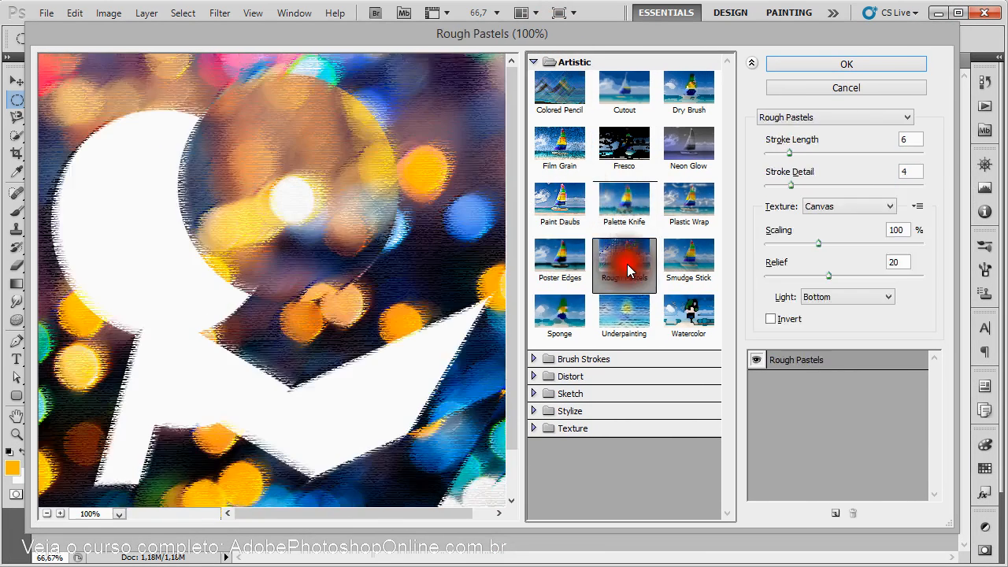
{"action": "left_click", "coordinate": [537, 377]}
{"action": "left_click", "coordinate": [558, 400]}
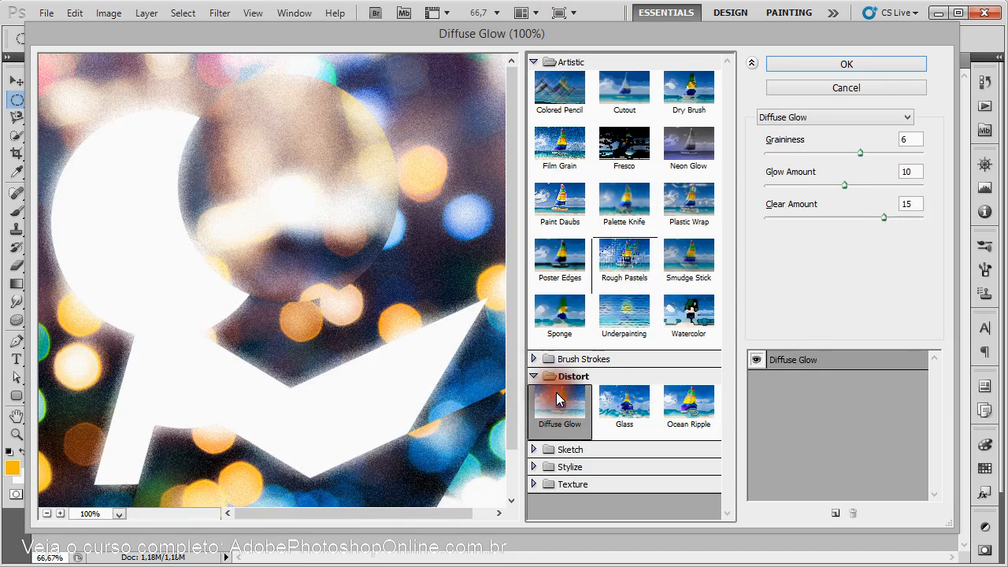
Preview several filters from the Sketch category on the image, ending with Photocopy
{"action": "left_click", "coordinate": [534, 450]}
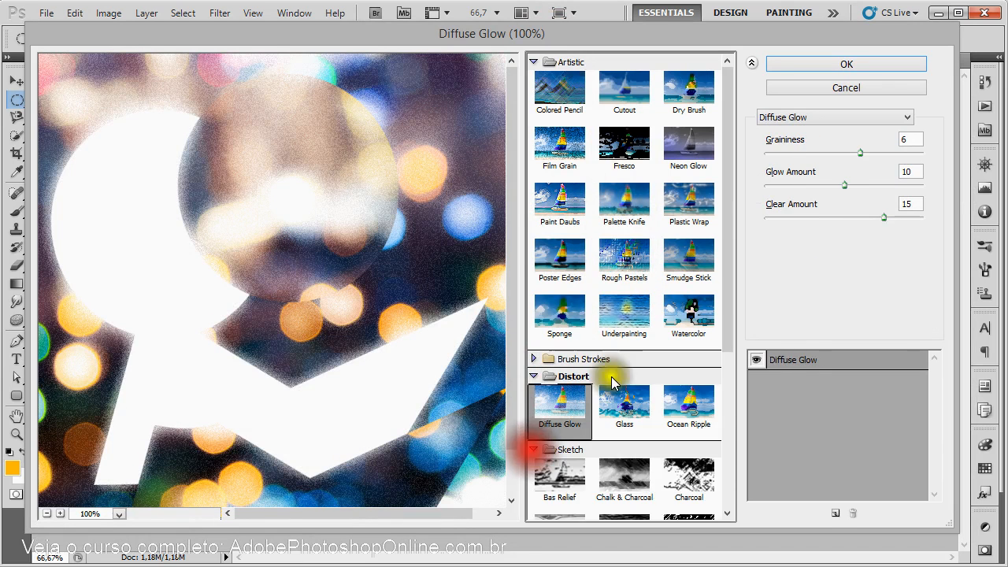
{"action": "left_click", "coordinate": [687, 374]}
{"action": "left_click", "coordinate": [558, 356]}
{"action": "left_click", "coordinate": [561, 250]}
{"action": "left_click", "coordinate": [687, 368]}
{"action": "scroll", "coordinate": [642, 307], "scroll_direction": "down", "scroll_amount": 1}
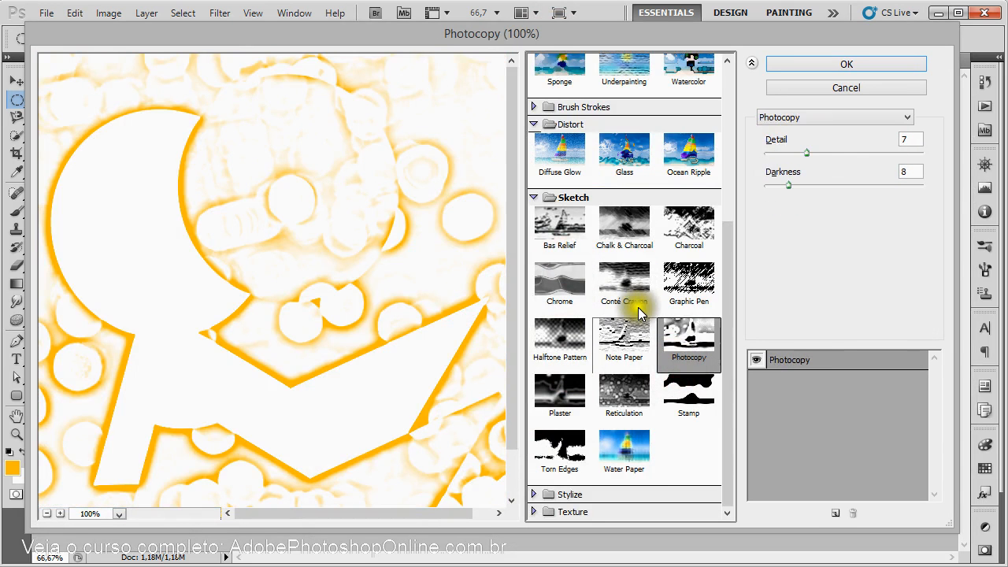
Preview the Glowing Edges stylize filter and the Craquelure, Mosaic Tiles, Stained Glass and Patchwork texture filters
{"action": "left_click", "coordinate": [534, 492]}
{"action": "left_click", "coordinate": [560, 464]}
{"action": "left_click", "coordinate": [533, 512]}
{"action": "left_click", "coordinate": [580, 432]}
{"action": "left_click", "coordinate": [675, 428]}
{"action": "left_click", "coordinate": [612, 480]}
{"action": "left_click", "coordinate": [574, 477]}
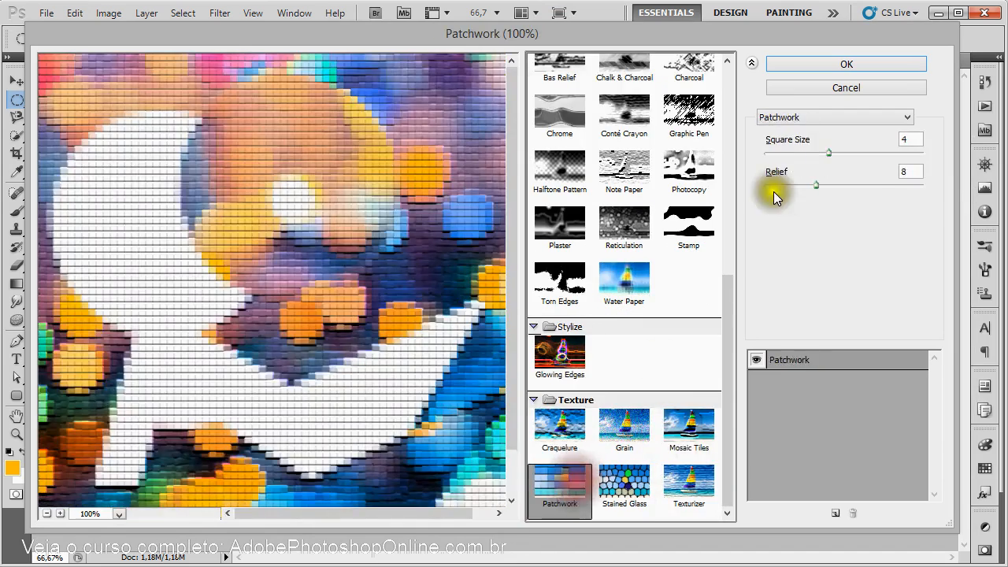
Preview the Graphic Pen sketch filter, and leave the Filter Gallery without applying any filter
{"action": "left_click", "coordinate": [693, 118]}
{"action": "scroll", "coordinate": [635, 181], "scroll_direction": "up", "scroll_amount": 10}
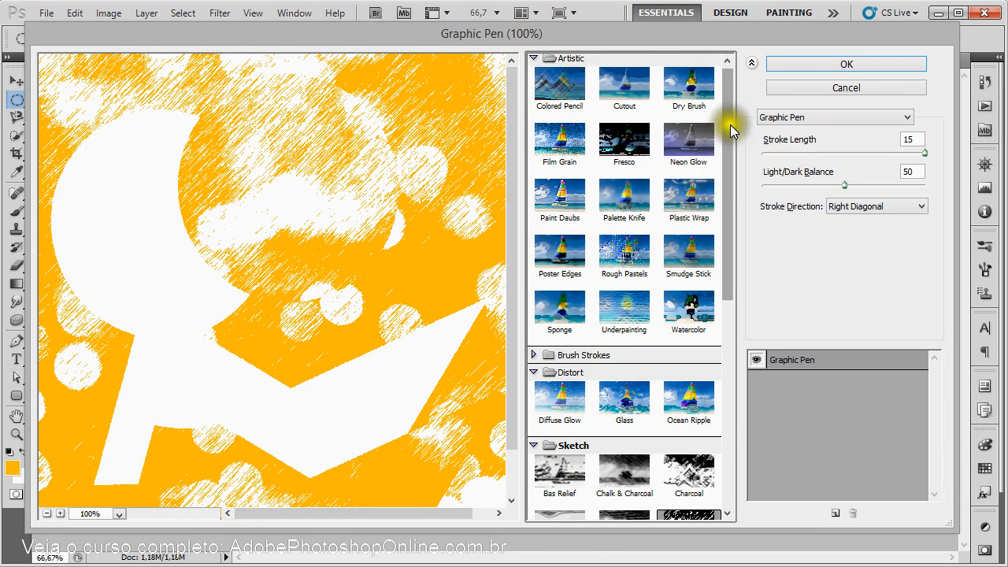
{"action": "left_click", "coordinate": [853, 91]}
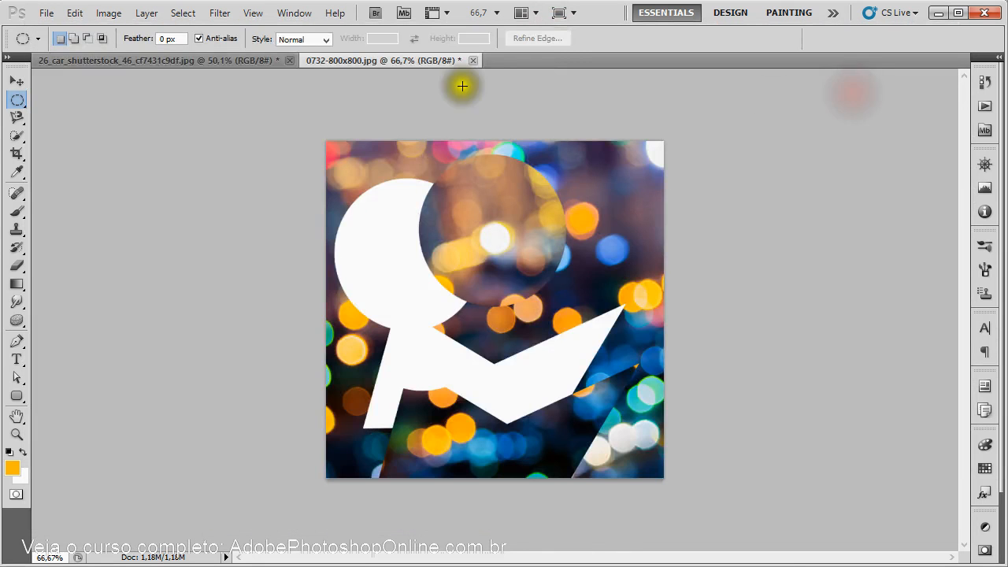
{"action": "left_click", "coordinate": [221, 14]}
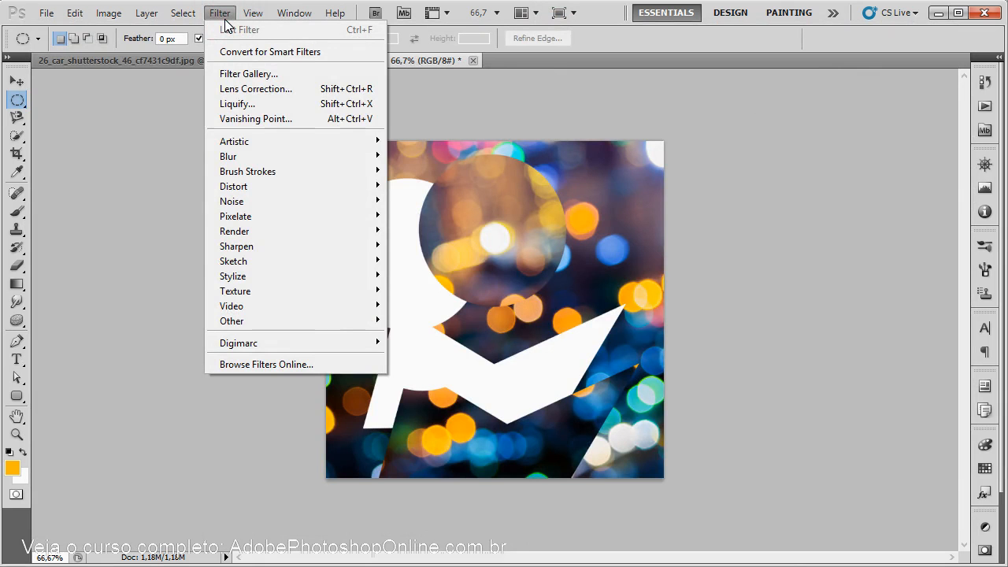
{"action": "mouse_move", "coordinate": [256, 262]}
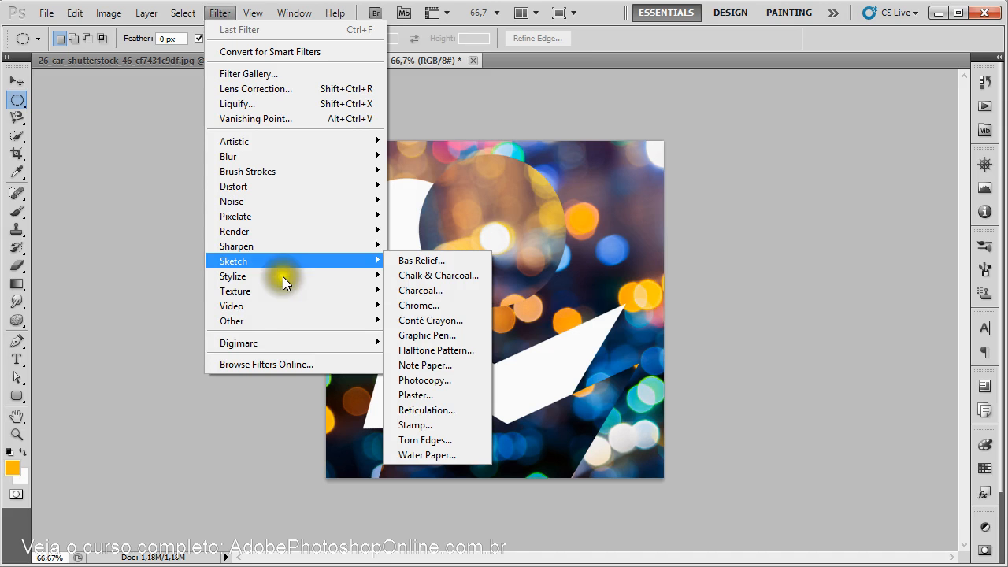
{"action": "mouse_move", "coordinate": [254, 11]}
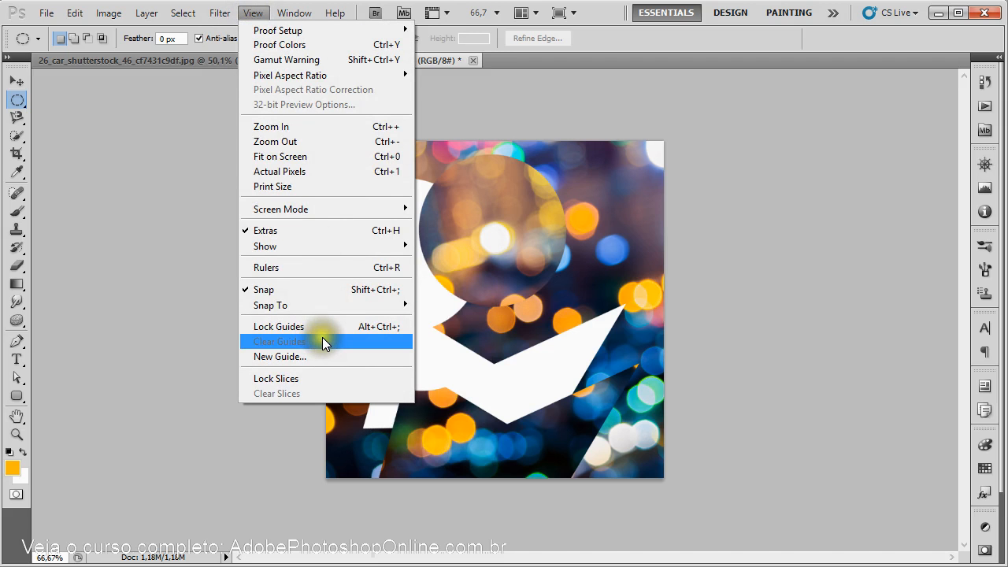
Show the grid over the image and hide it again
{"action": "mouse_move", "coordinate": [291, 33]}
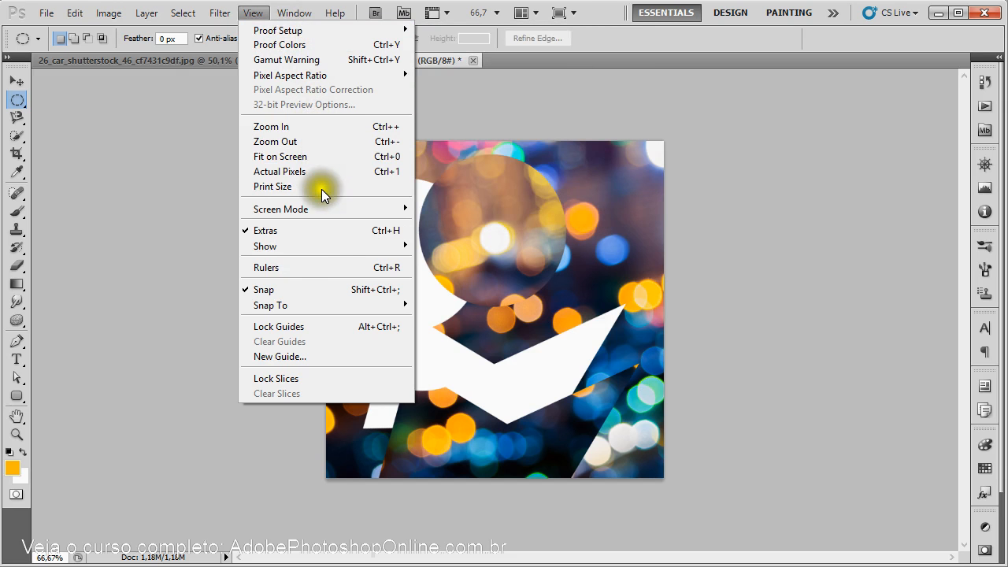
{"action": "mouse_move", "coordinate": [316, 211]}
{"action": "mouse_move", "coordinate": [322, 248]}
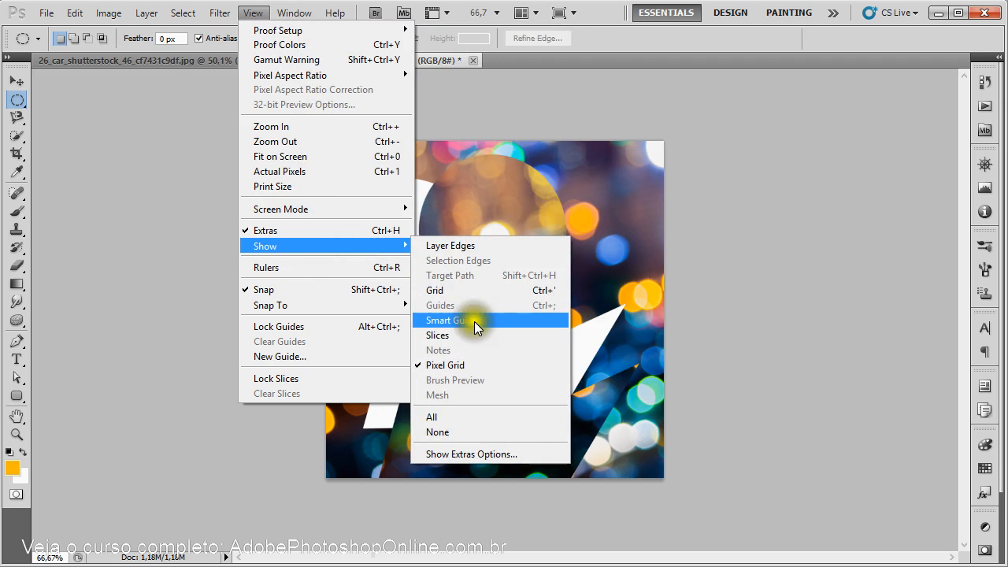
{"action": "left_click", "coordinate": [482, 300]}
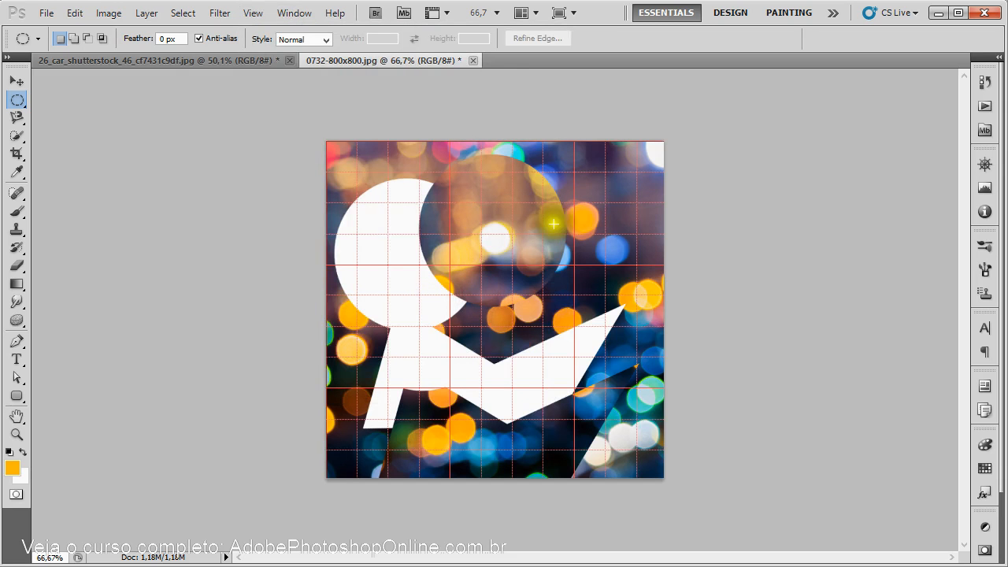
{"action": "left_click", "coordinate": [531, 20]}
{"action": "left_click", "coordinate": [572, 16]}
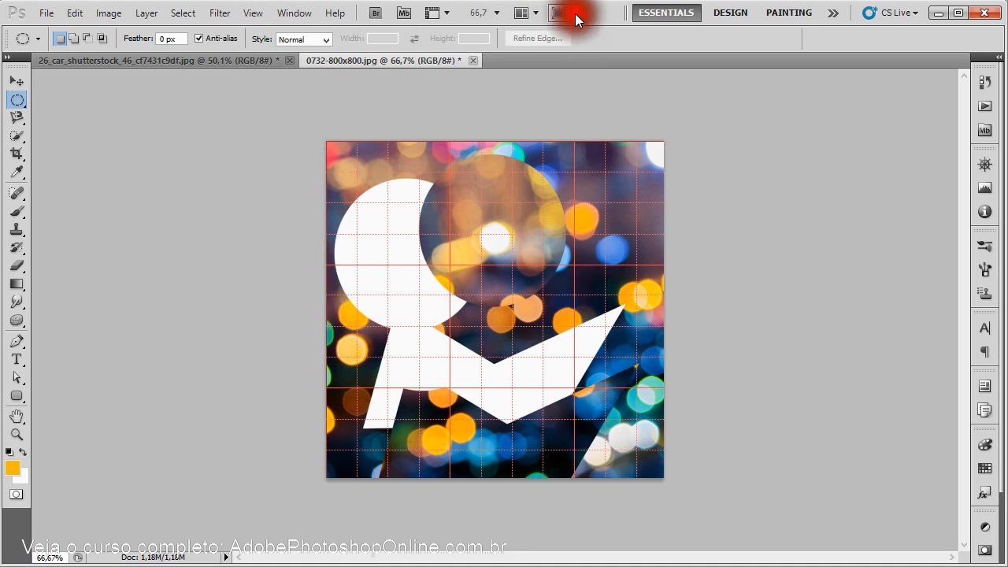
{"action": "left_click", "coordinate": [449, 13]}
{"action": "left_click", "coordinate": [463, 48]}
Show the rulers and place a horizontal guide at about 300 px and a vertical guide at about 165 px
{"action": "left_click", "coordinate": [447, 12]}
{"action": "left_click", "coordinate": [462, 32]}
{"action": "left_click", "coordinate": [447, 13]}
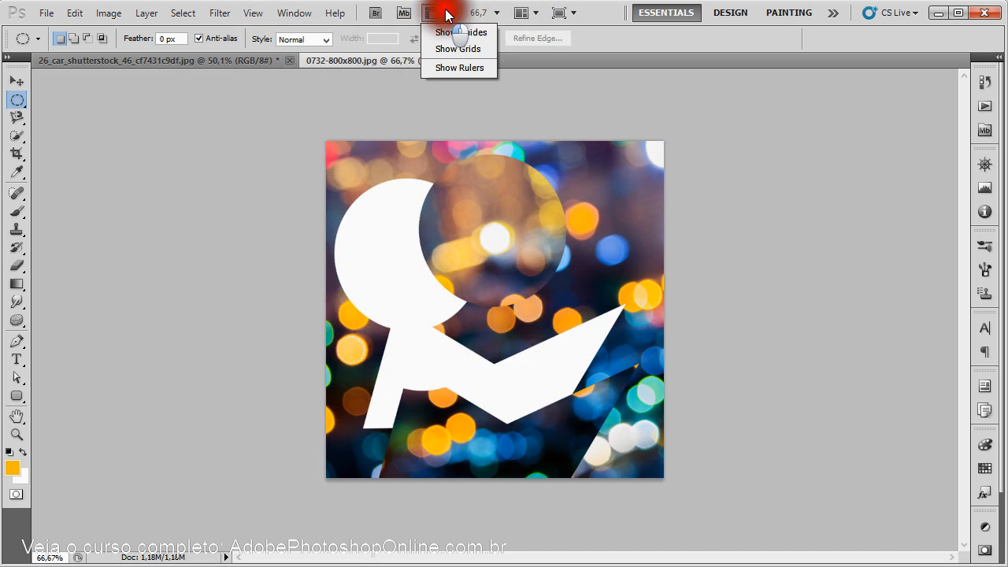
{"action": "left_click", "coordinate": [477, 67]}
{"action": "left_click_drag", "start_coordinate": [493, 74], "coordinate": [471, 304]}
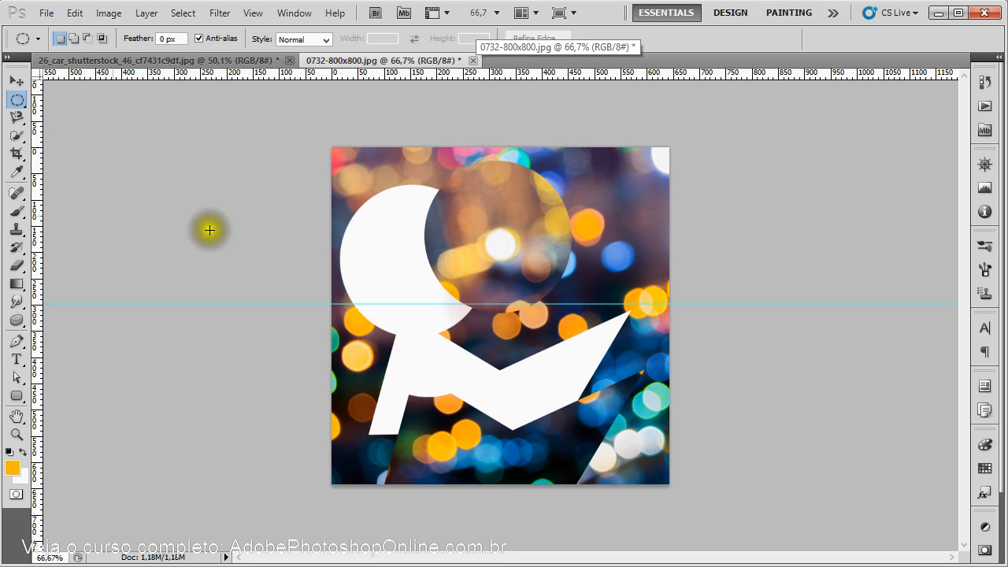
{"action": "left_click_drag", "start_coordinate": [39, 209], "coordinate": [419, 205]}
Add a horizontal guide at about 465 px and a vertical one at about 360 px, testing elliptical selections against the guides and deselecting
{"action": "mouse_move", "coordinate": [550, 414]}
{"action": "left_mouse_down"}
{"action": "mouse_move", "coordinate": [412, 297]}
{"action": "mouse_move", "coordinate": [418, 304]}
{"action": "left_mouse_up"}
{"action": "key", "text": "ctrl+d"}
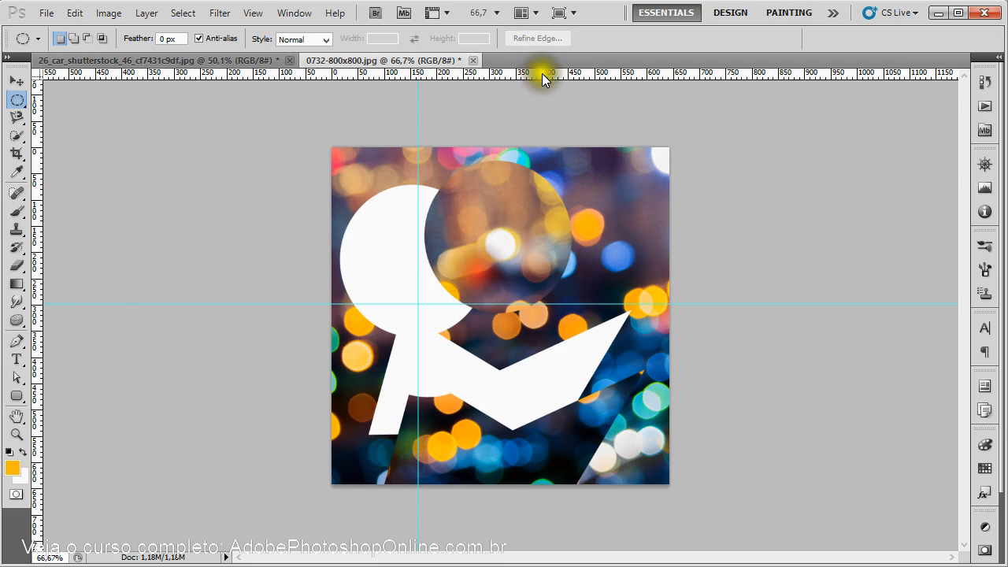
{"action": "left_click_drag", "start_coordinate": [486, 74], "coordinate": [489, 393]}
{"action": "left_click_drag", "start_coordinate": [37, 335], "coordinate": [521, 331]}
{"action": "left_click_drag", "start_coordinate": [417, 304], "coordinate": [522, 393]}
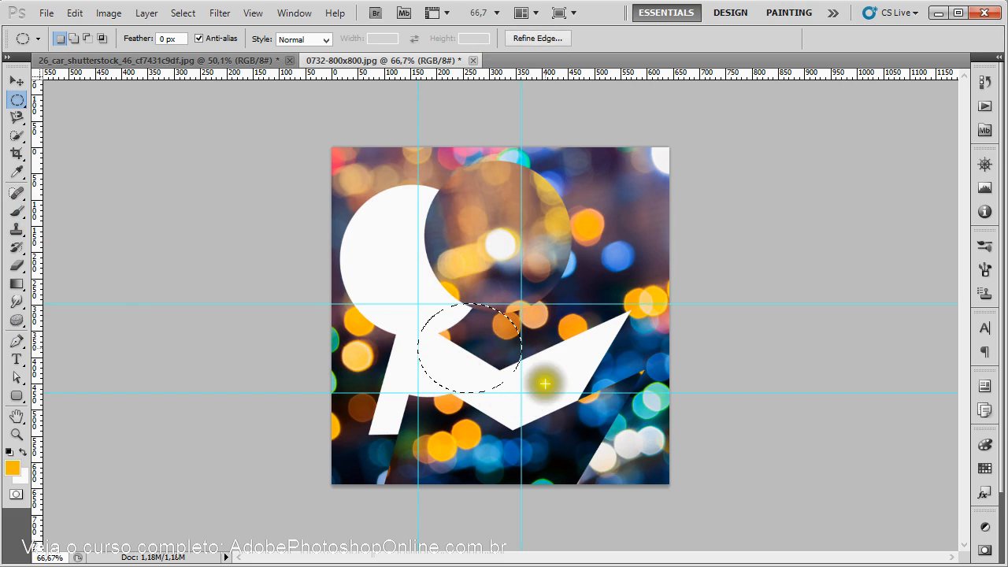
{"action": "left_click", "coordinate": [473, 168]}
Hide the guides, and bring them back into view by pulling a vertical guide out of the ruler
{"action": "left_click", "coordinate": [445, 14]}
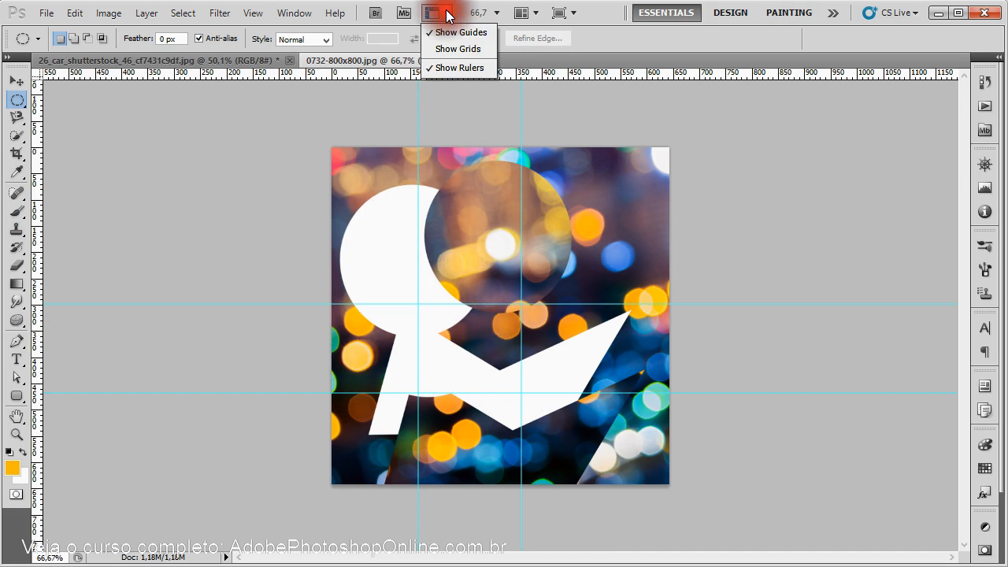
{"action": "left_click", "coordinate": [485, 33]}
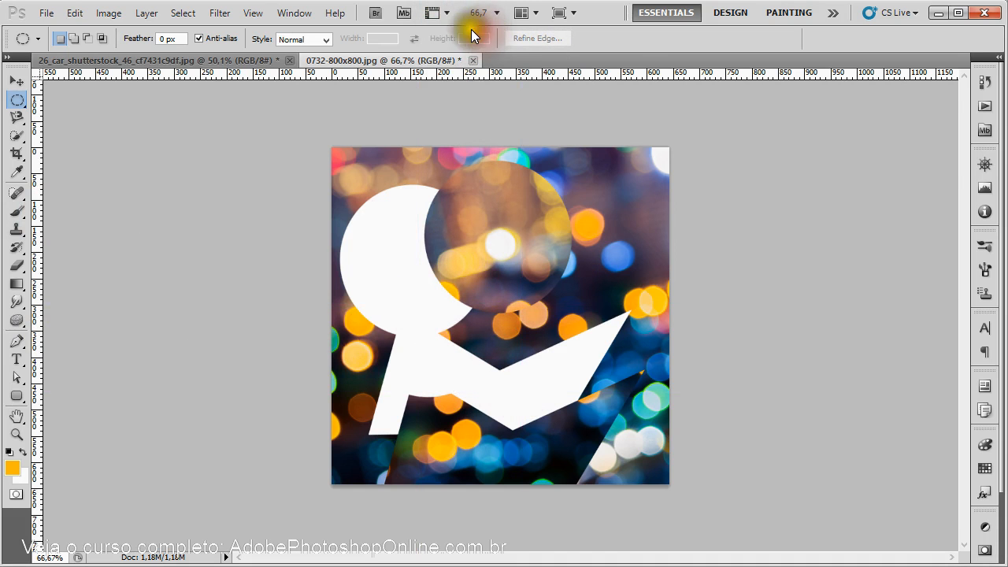
{"action": "mouse_move", "coordinate": [308, 250]}
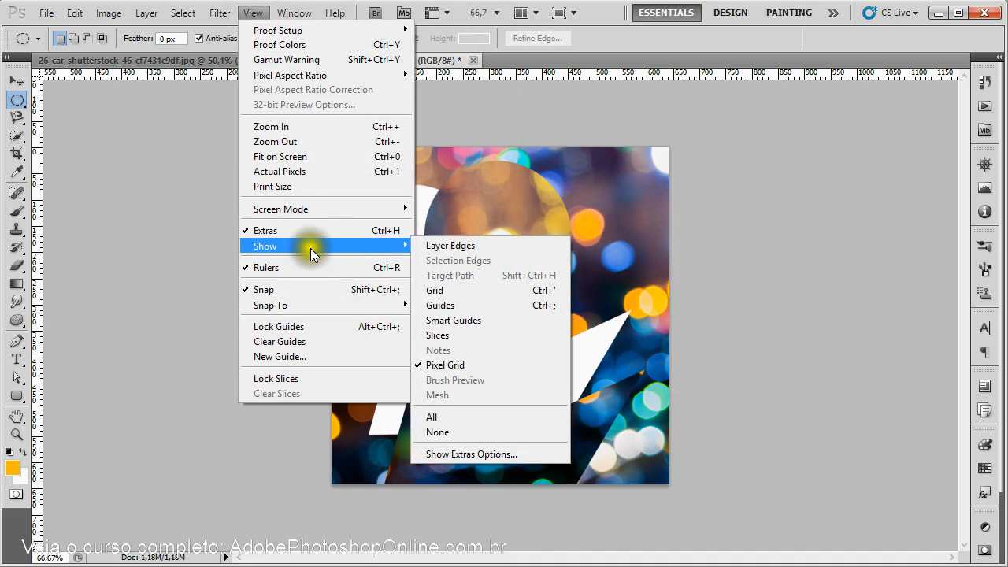
{"action": "left_click", "coordinate": [519, 208]}
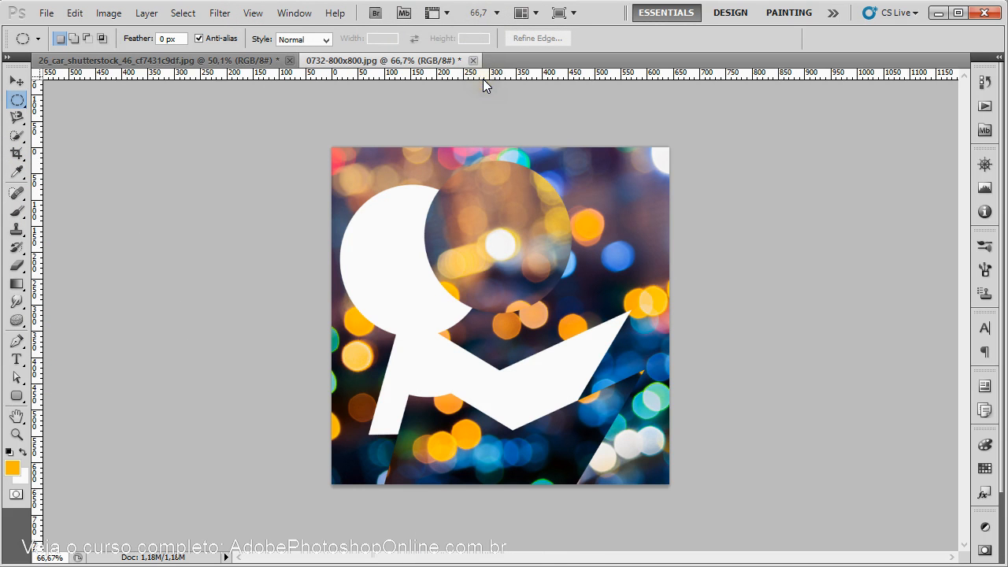
{"action": "left_click_drag", "start_coordinate": [38, 188], "coordinate": [378, 198]}
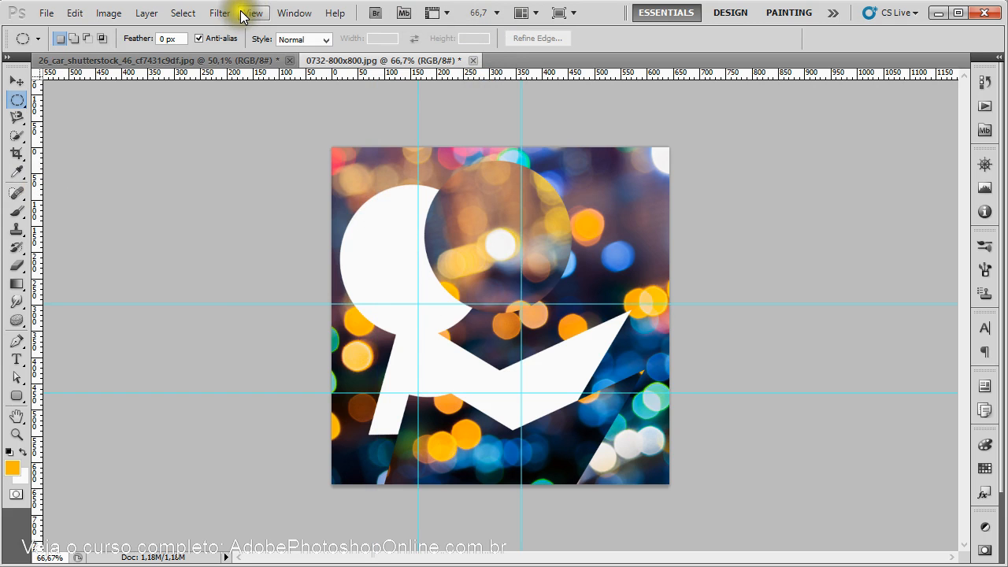
{"action": "left_click", "coordinate": [245, 14]}
{"action": "left_click", "coordinate": [522, 235]}
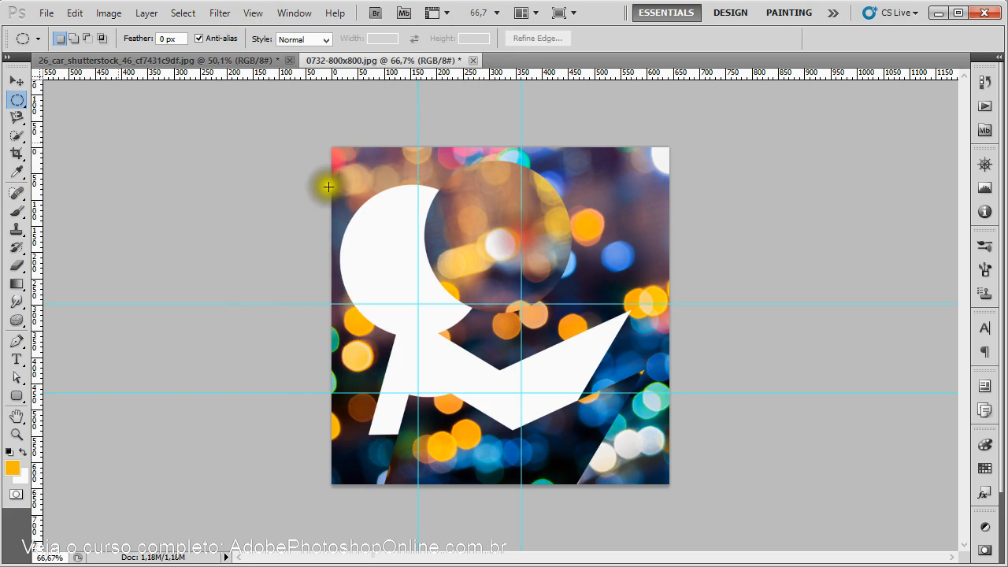
Zoom in to about 155% and draw an elliptical selection ending at the intersection of the upper horizontal and first vertical guides
{"action": "left_click_drag", "start_coordinate": [415, 215], "coordinate": [515, 302]}
{"action": "key", "text": "ctrl+space"}
{"action": "left_click_drag", "start_coordinate": [393, 230], "coordinate": [485, 280]}
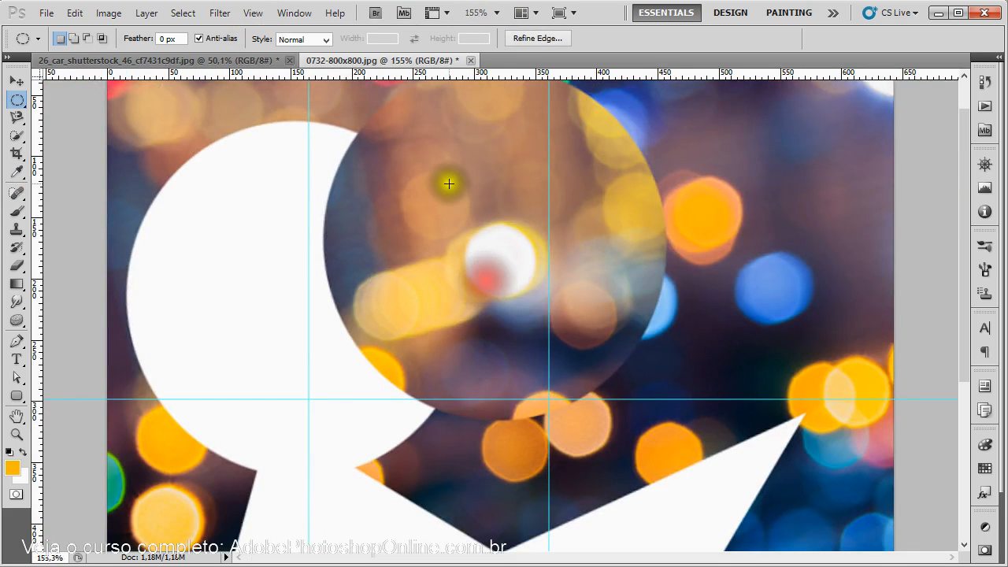
{"action": "left_click_drag", "start_coordinate": [438, 256], "coordinate": [306, 396]}
Turn off snapping to guides and draw an elliptical selection beside the first vertical guide
{"action": "left_click", "coordinate": [214, 12]}
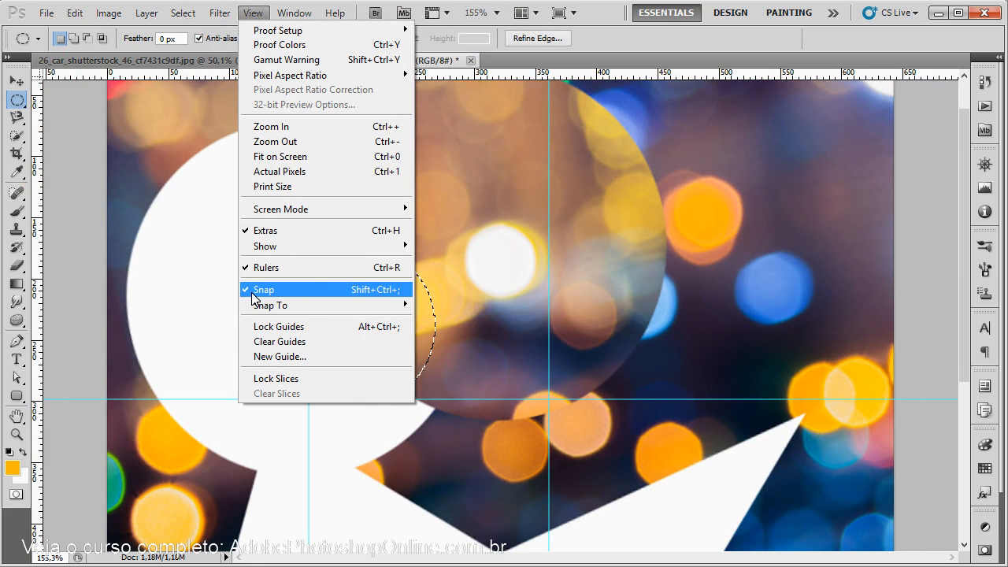
{"action": "mouse_move", "coordinate": [256, 305]}
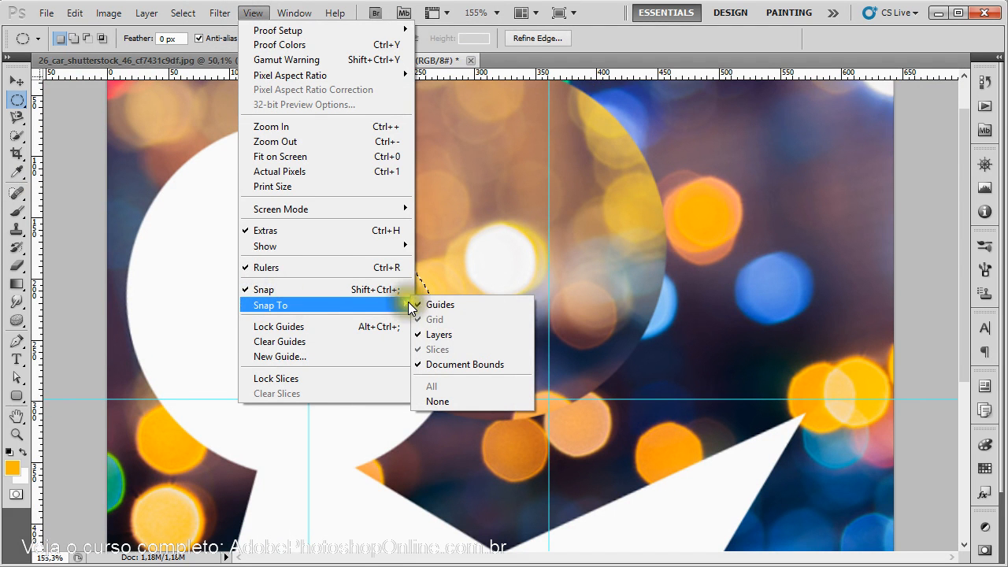
{"action": "left_click", "coordinate": [445, 302]}
{"action": "left_click_drag", "start_coordinate": [446, 275], "coordinate": [309, 357]}
Turn snapping to guides back on, test it with an elliptical selection ending at the guide intersection, and deselect
{"action": "left_click", "coordinate": [256, 14]}
{"action": "left_click", "coordinate": [317, 305]}
{"action": "left_click", "coordinate": [440, 304]}
{"action": "left_click_drag", "start_coordinate": [428, 247], "coordinate": [308, 398]}
{"action": "left_click", "coordinate": [220, 261]}
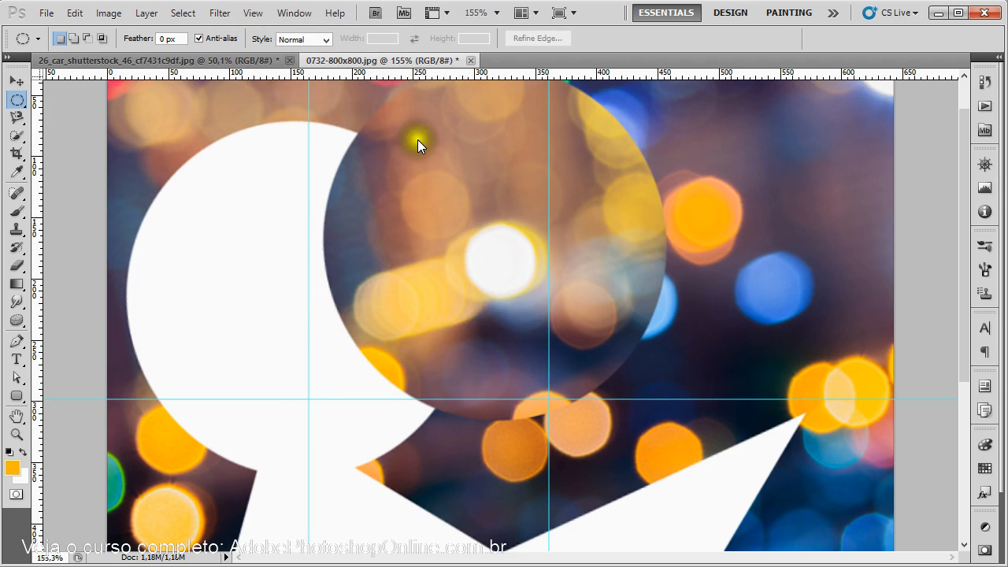
{"action": "left_click", "coordinate": [248, 14]}
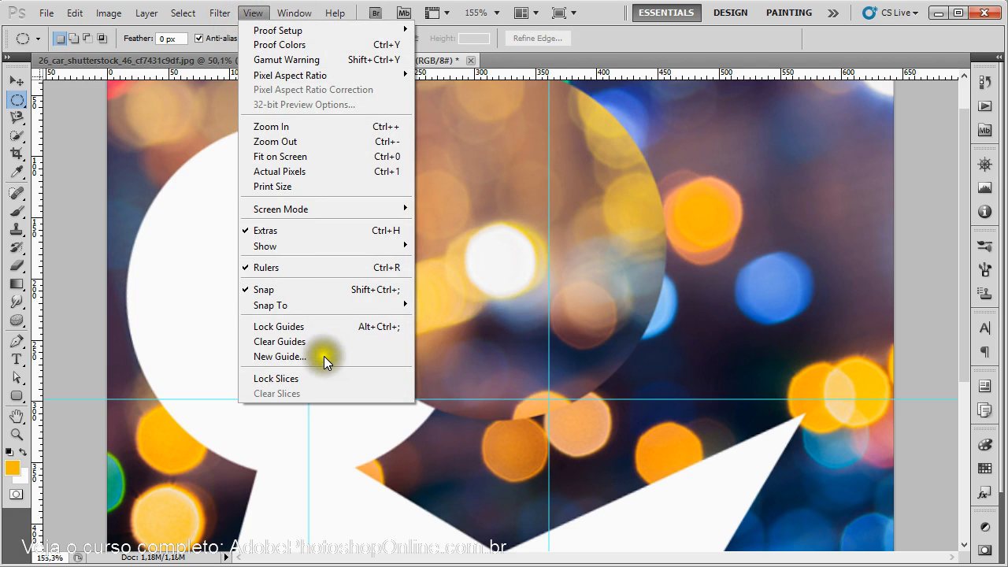
{"action": "left_click", "coordinate": [518, 303]}
{"action": "left_click", "coordinate": [305, 14]}
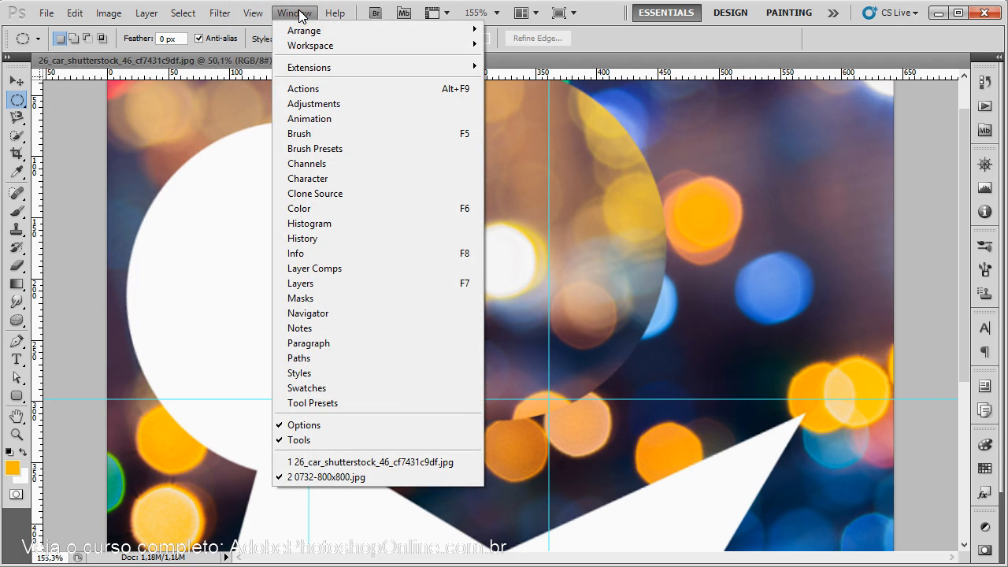
{"action": "left_click", "coordinate": [233, 118]}
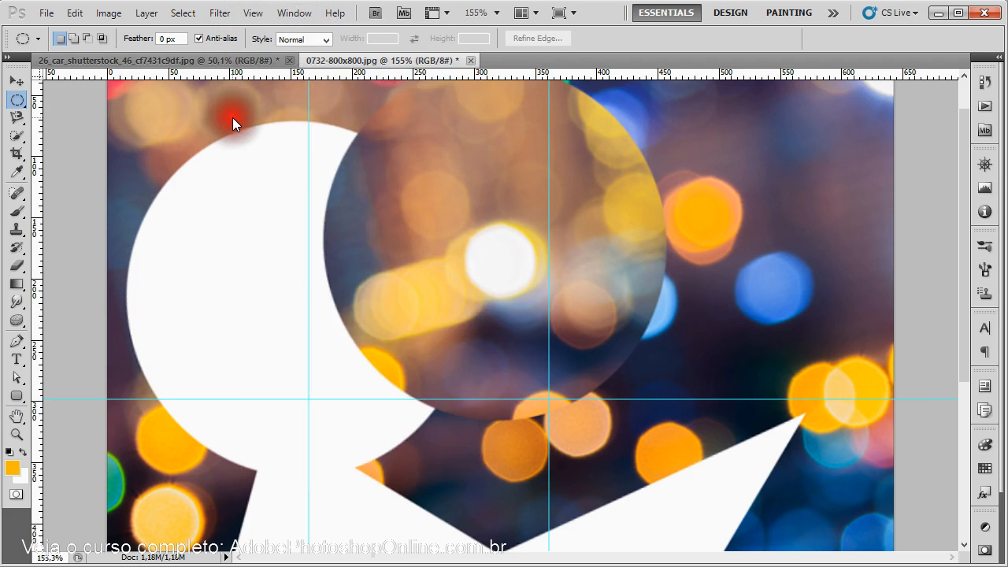
Set the image zoom to 100%, then show the Layers panel and collapse it
{"action": "key", "text": "ctrl+minus"}
{"action": "left_click_drag", "start_coordinate": [494, 309], "coordinate": [434, 241]}
{"action": "left_click", "coordinate": [303, 13]}
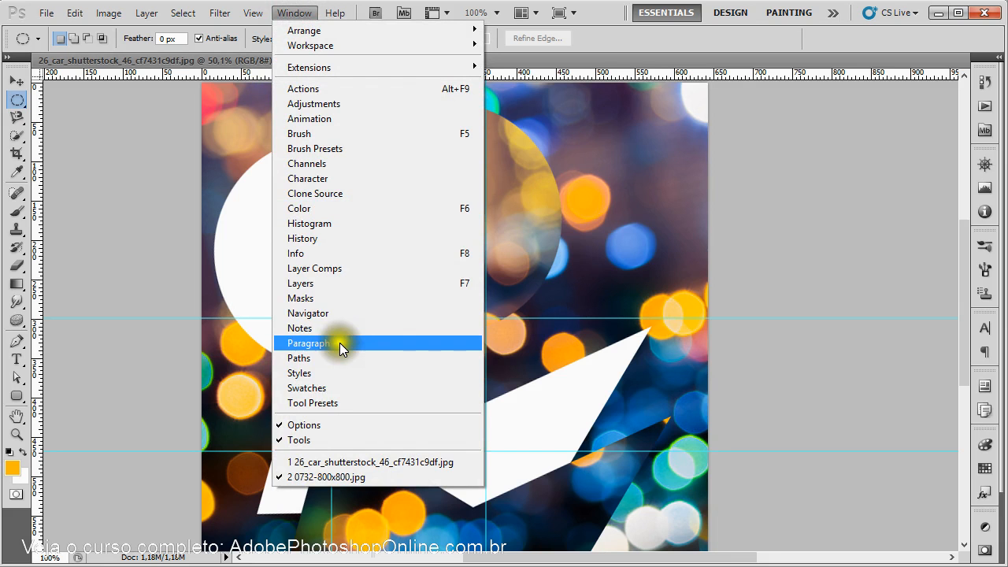
{"action": "left_click", "coordinate": [349, 280]}
{"action": "left_click", "coordinate": [944, 164]}
{"action": "left_click", "coordinate": [294, 13]}
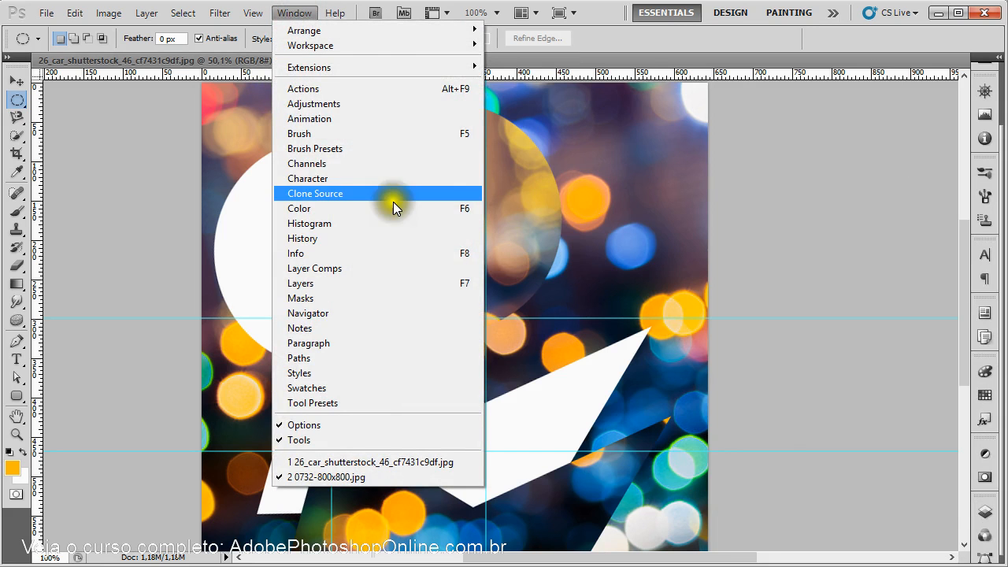
{"action": "left_click", "coordinate": [891, 418]}
Expand and close the Layers panel, then restore it beside Channels and Paths and collapse the group
{"action": "key", "text": "F7"}
{"action": "left_click", "coordinate": [962, 162]}
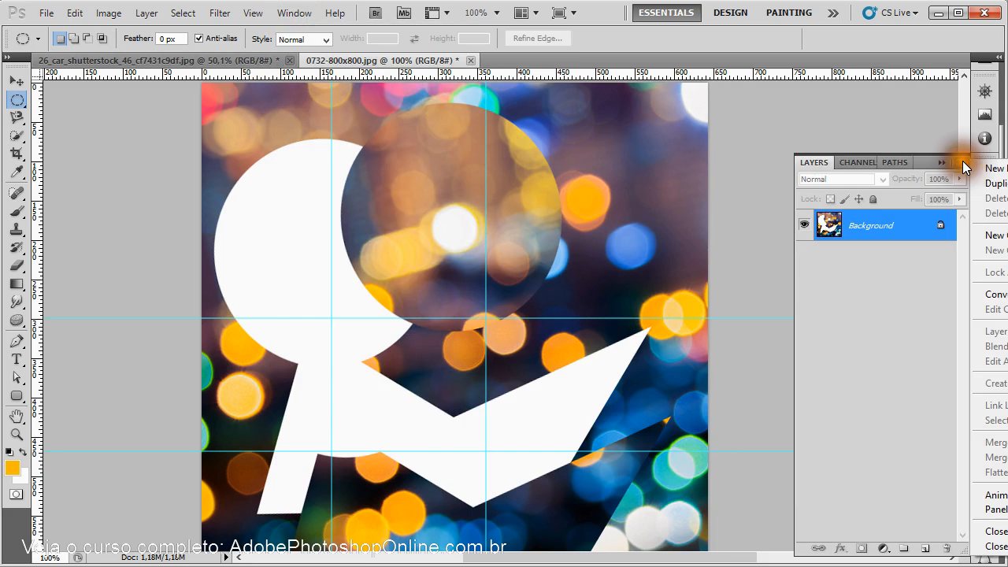
{"action": "left_click", "coordinate": [991, 531]}
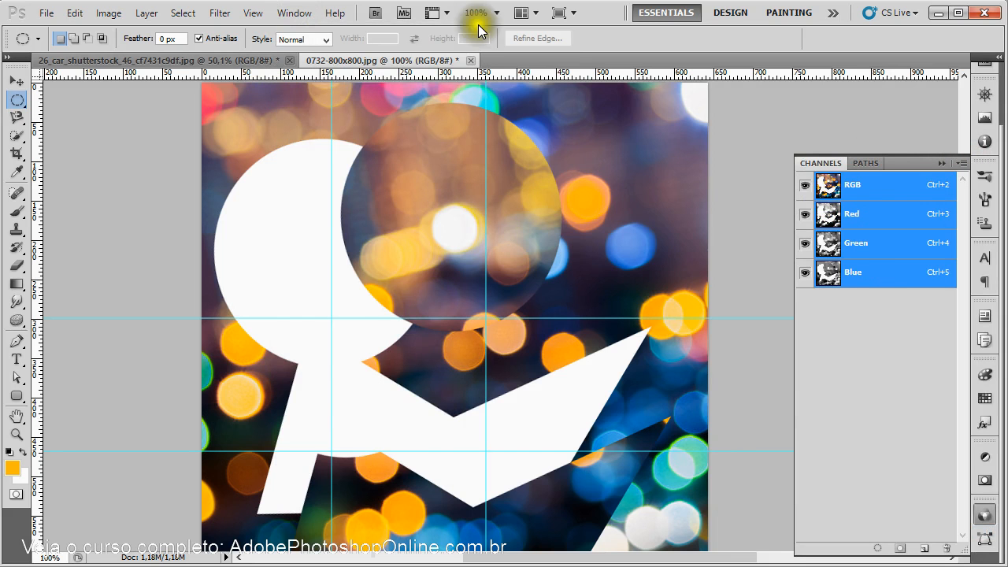
{"action": "left_click", "coordinate": [294, 13]}
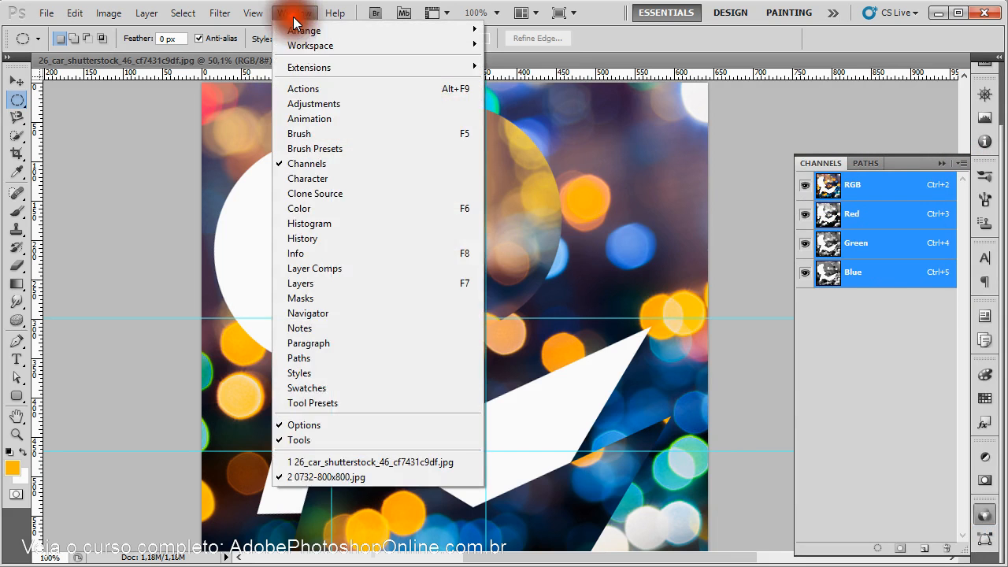
{"action": "left_click", "coordinate": [343, 285]}
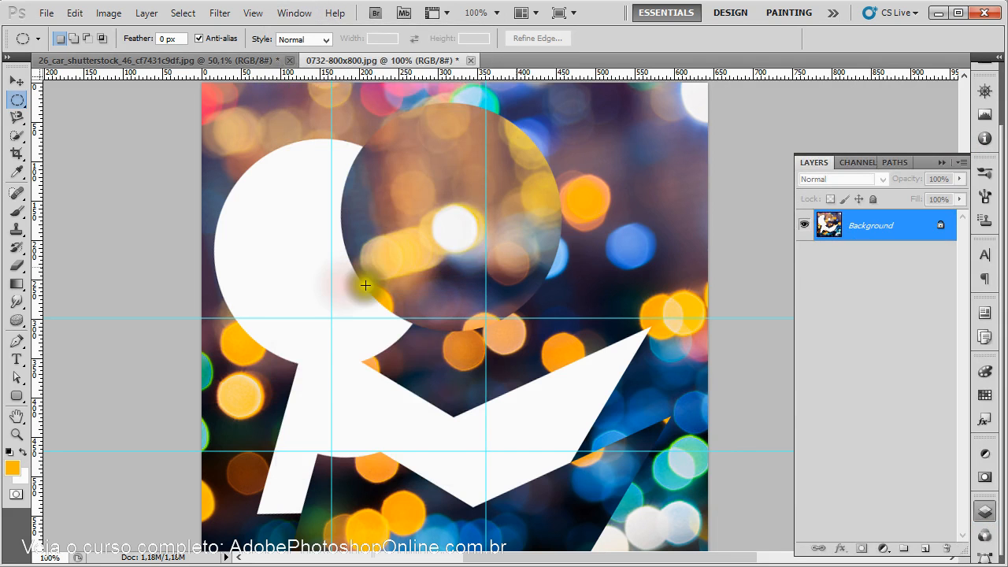
{"action": "left_click", "coordinate": [916, 159]}
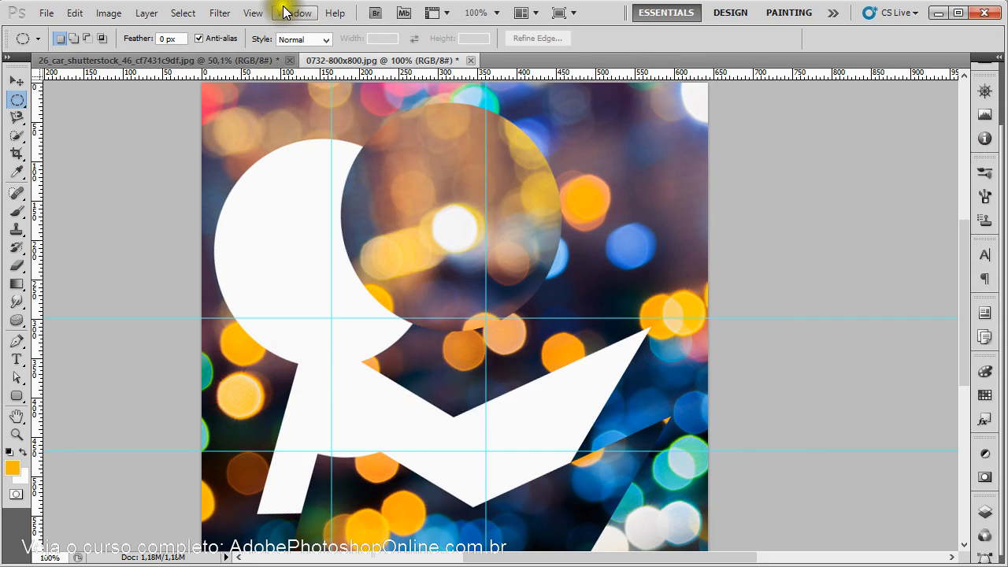
{"action": "left_click", "coordinate": [334, 12]}
{"action": "left_click", "coordinate": [788, 240]}
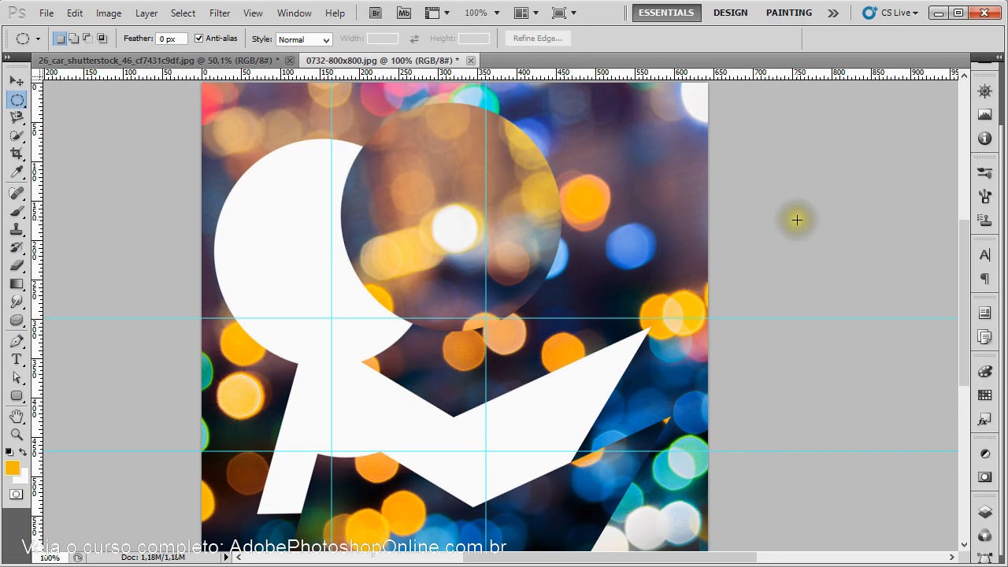